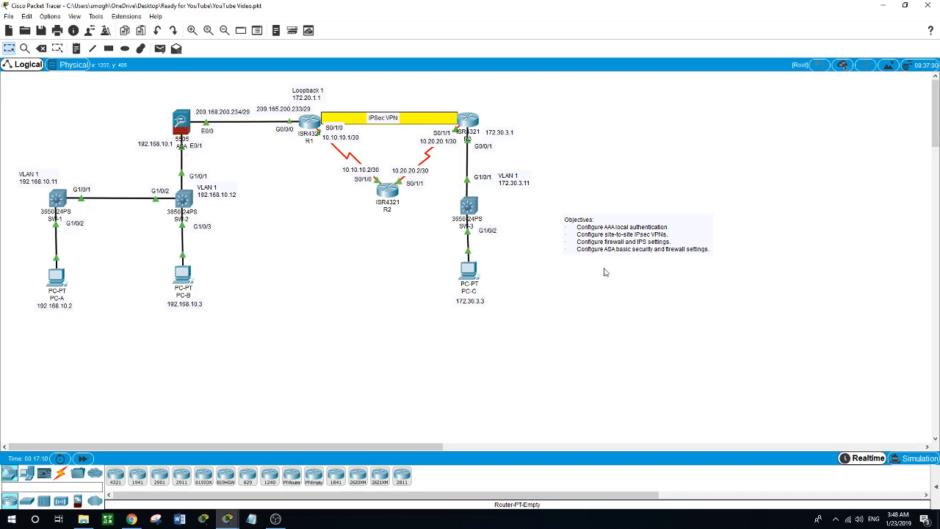
# - Open R1's device window, move and widen it beside the topology, and show its CLI
pyautogui.click(309, 129)
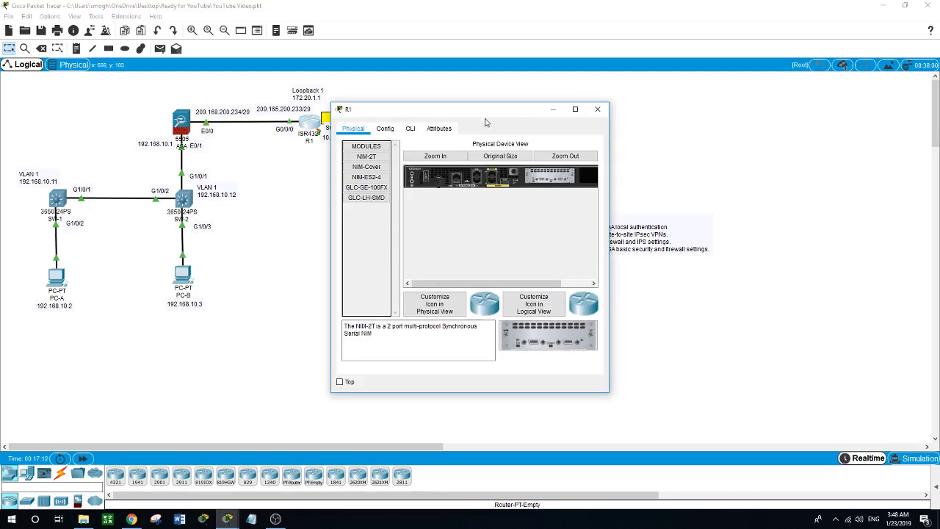
pyautogui.moveTo(484, 110); pyautogui.dragTo(395, 201)
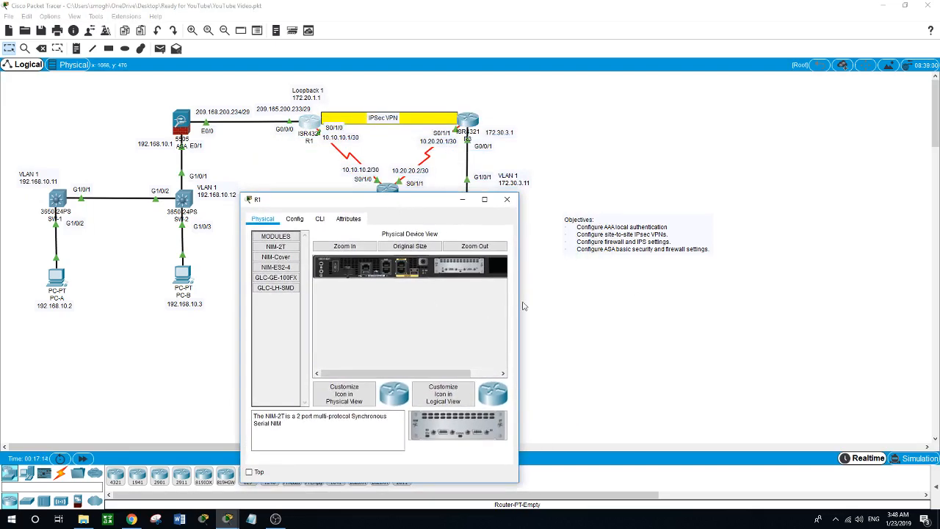
pyautogui.moveTo(520, 304); pyautogui.dragTo(904, 304)
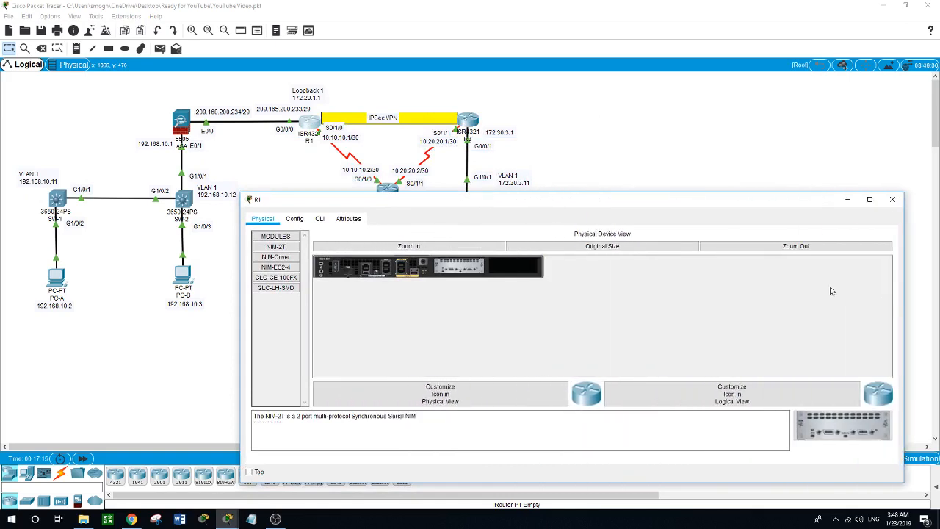
pyautogui.click(319, 218)
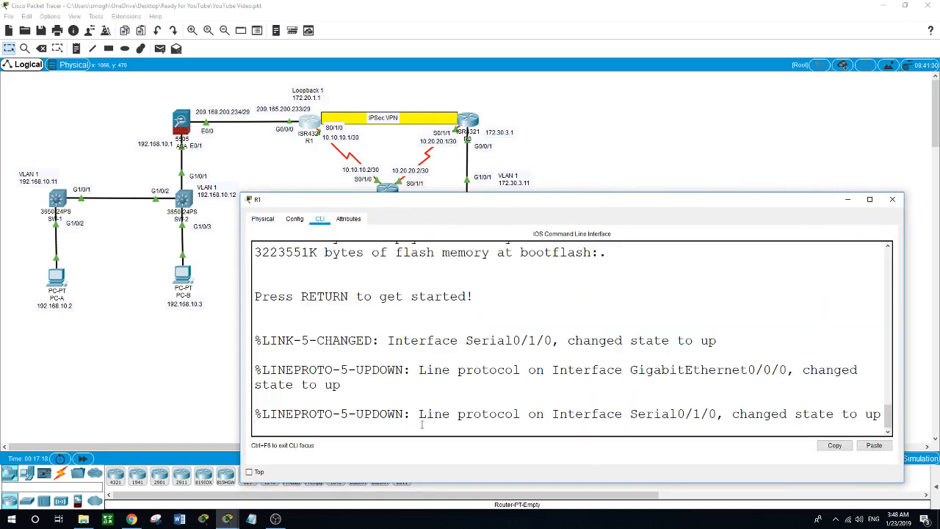
# - Enter global configuration mode on R1 and set an enable password
pyautogui.press('Return')
pyautogui.press('Return')
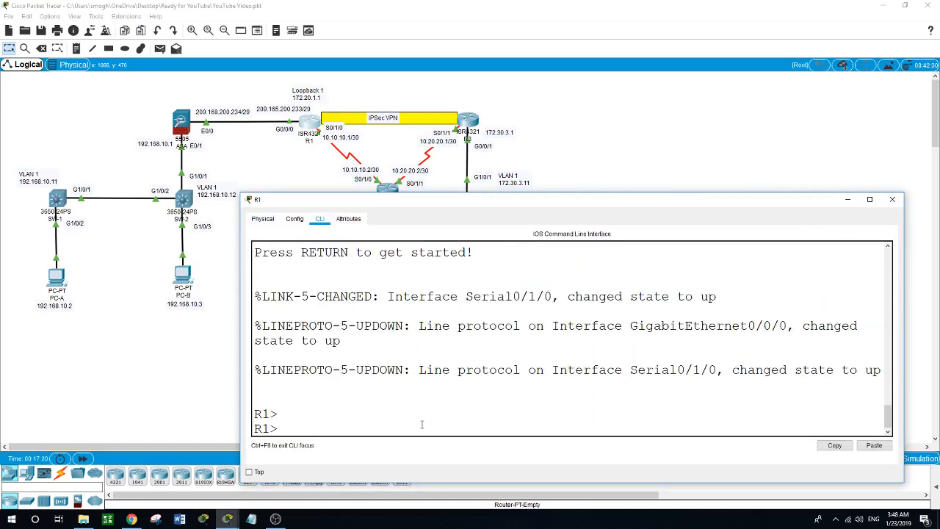
pyautogui.write('en')
pyautogui.press('Return')
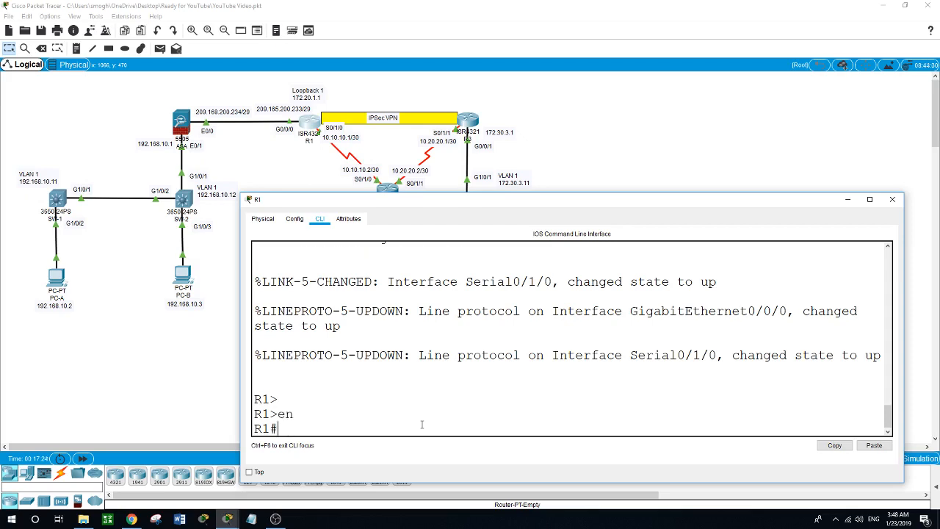
pyautogui.write('conf t')
pyautogui.press('Return')
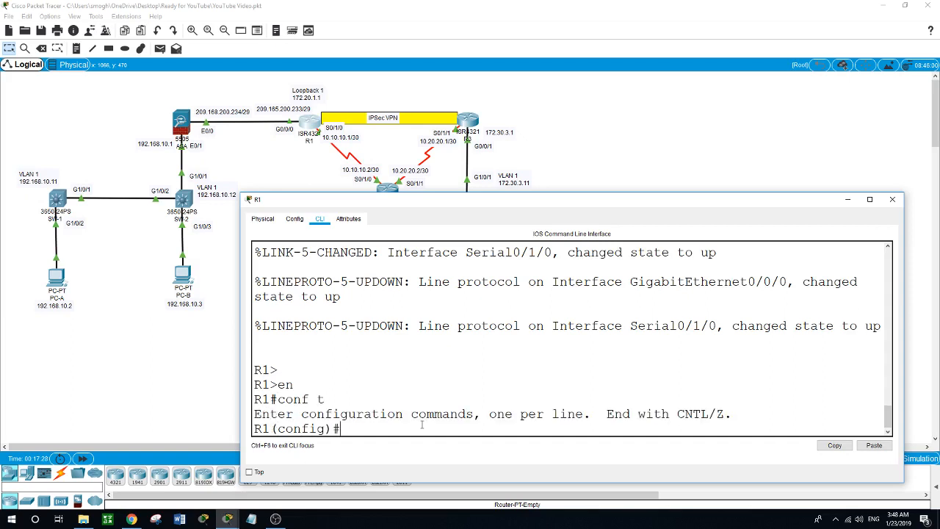
pyautogui.write('enable pass')
pyautogui.press('Tab')
pyautogui.write('cisco')
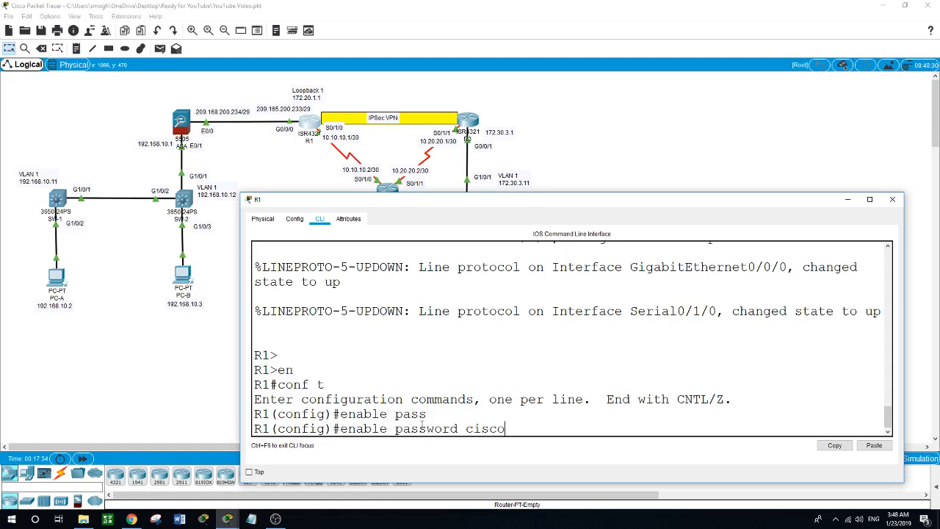
pyautogui.press('Return')
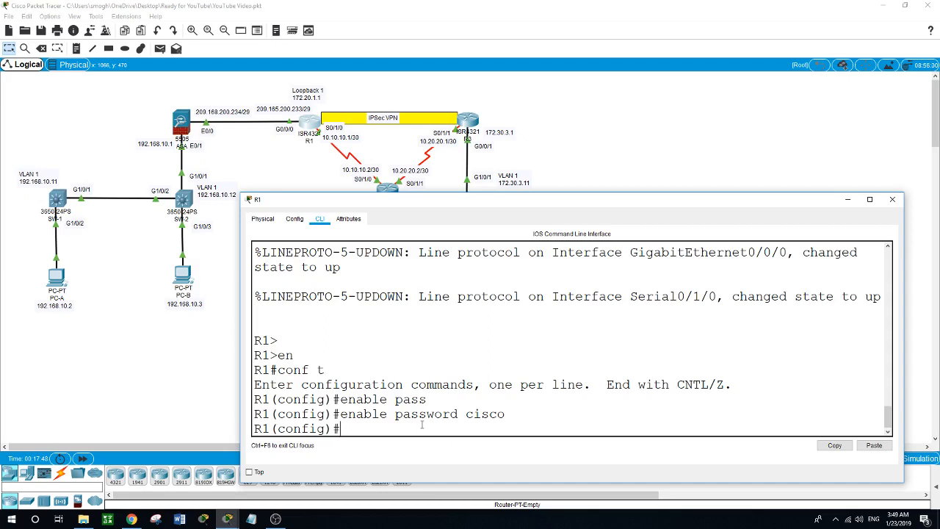
# - Create local user admin with privilege 15 and its own password
pyautogui.write('usern')
pyautogui.press('Tab')
pyautogui.write('admin p')
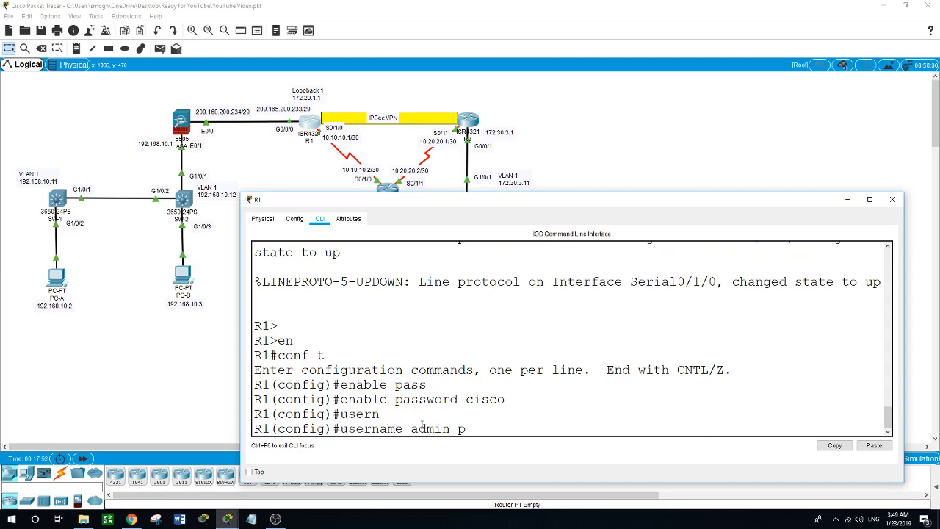
pyautogui.write('riv')
pyautogui.press('Tab')
pyautogui.write('15 pass')
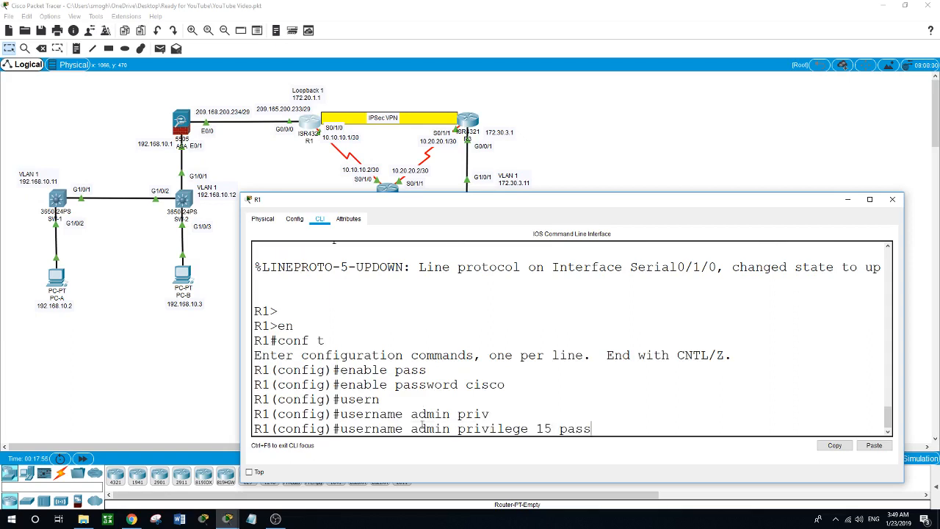
pyautogui.press('Tab')
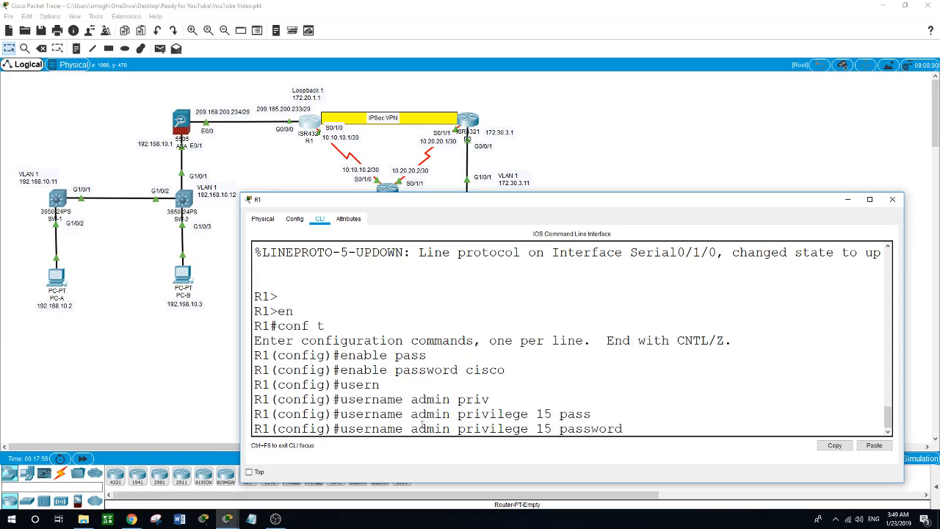
pyautogui.write('admin')
pyautogui.press('Return')
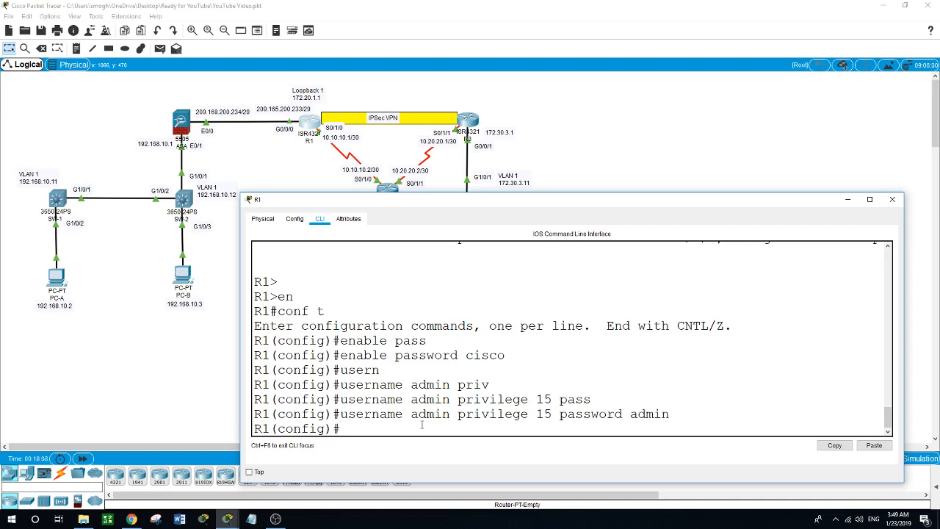
pyautogui.write('aaa new')
# - Enable aaa new-model on R1
pyautogui.press('Tab')
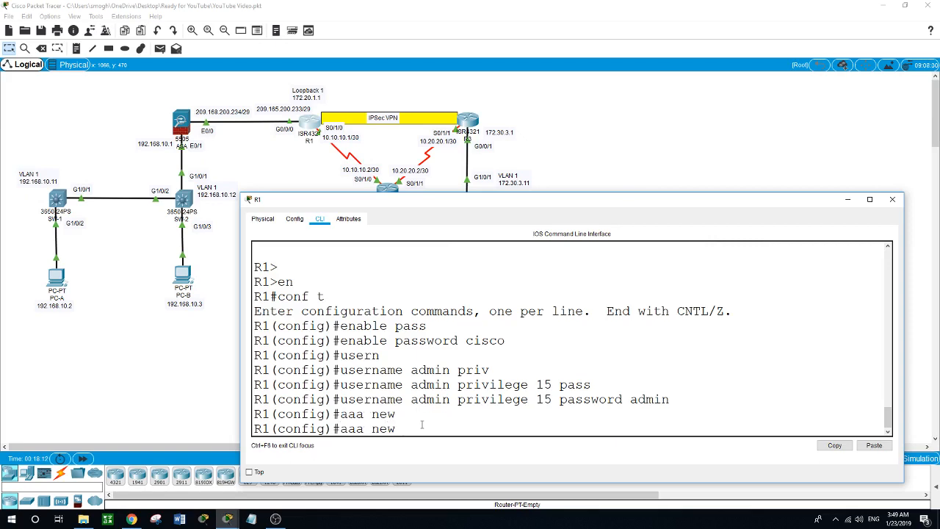
pyautogui.press('BackSpace')
pyautogui.press('Tab')
pyautogui.press('Return')
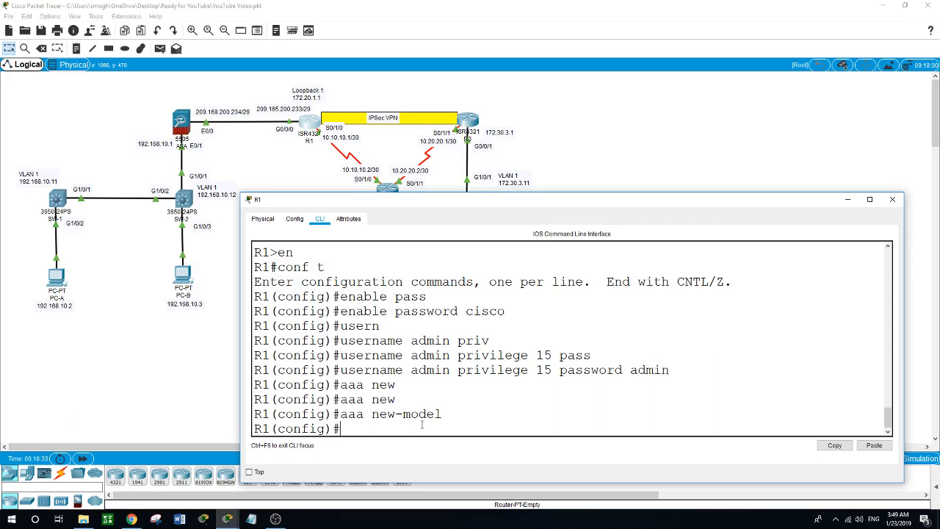
# - Set aaa authentication login default to local with enable-password fallback
pyautogui.write('aaa authen')
pyautogui.press('Tab')
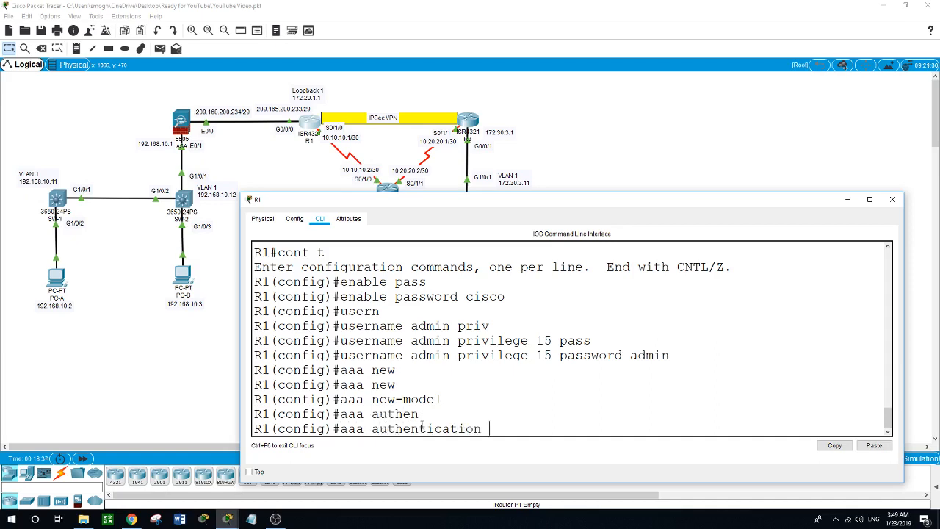
pyautogui.write('login default local')
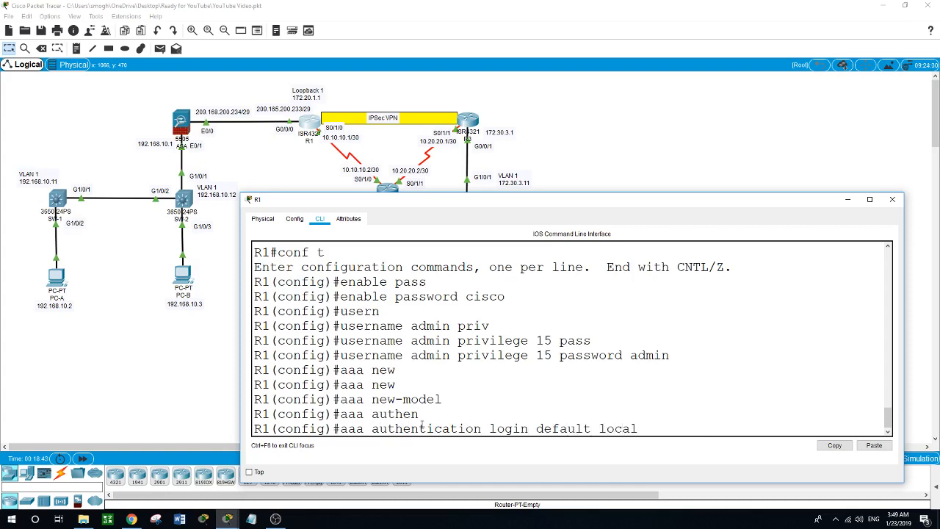
pyautogui.write(' enable')
pyautogui.press('Return')
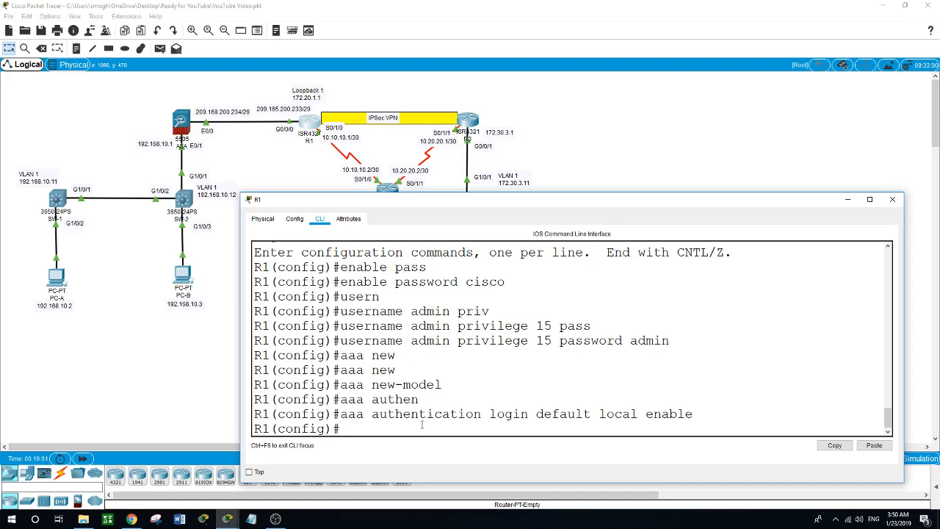
pyautogui.write('ip domain-nam')
# - Set R1's ip domain-name to ccnasecurity.com
pyautogui.press('Tab')
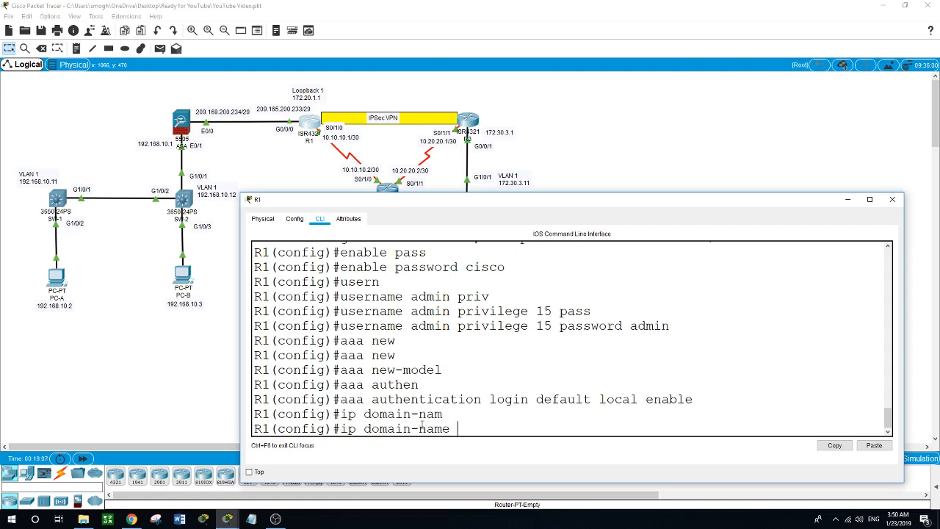
pyautogui.write('ccnasecurityc')
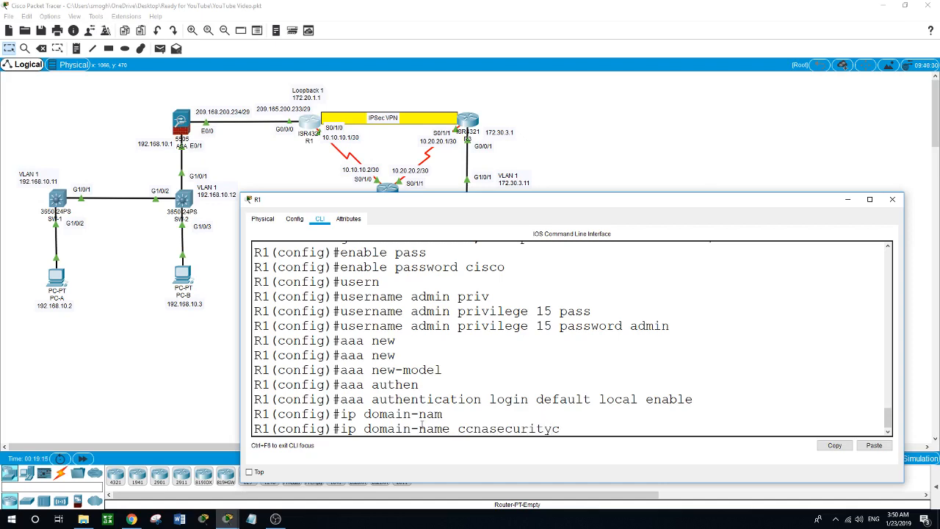
pyautogui.press('BackSpace')
pyautogui.write('.com')
pyautogui.press('Return')
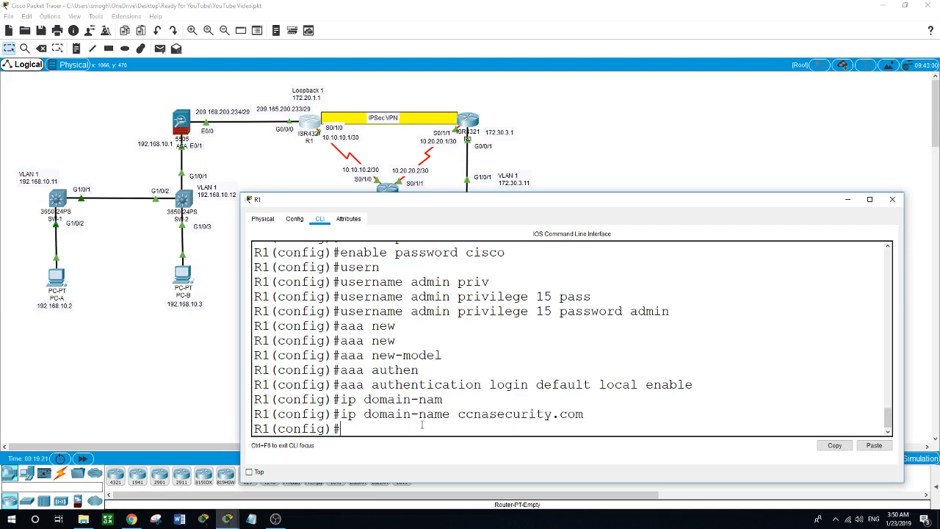
# - Generate 1024-bit RSA keys and enable ip ssh version 2
pyautogui.write('cryp')
pyautogui.press('Tab')
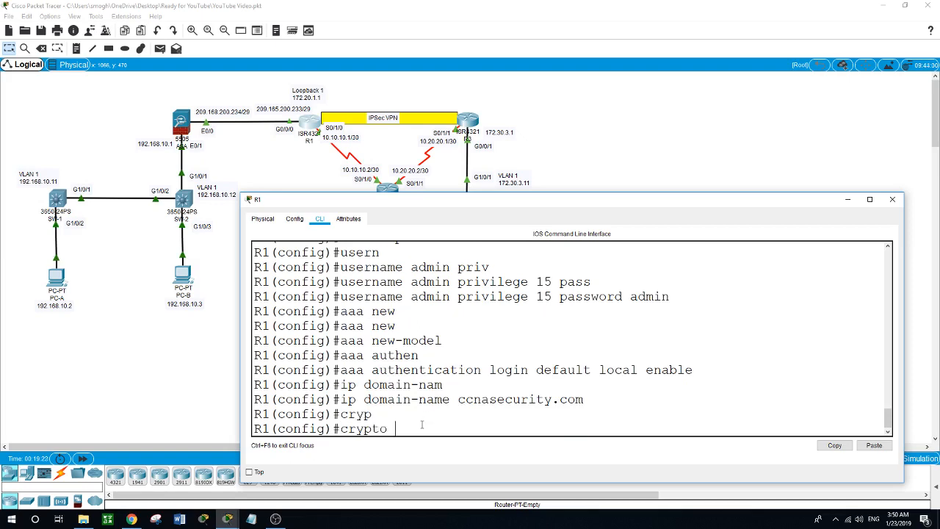
pyautogui.write('key gen')
pyautogui.press('Tab')
pyautogui.write('rsa')
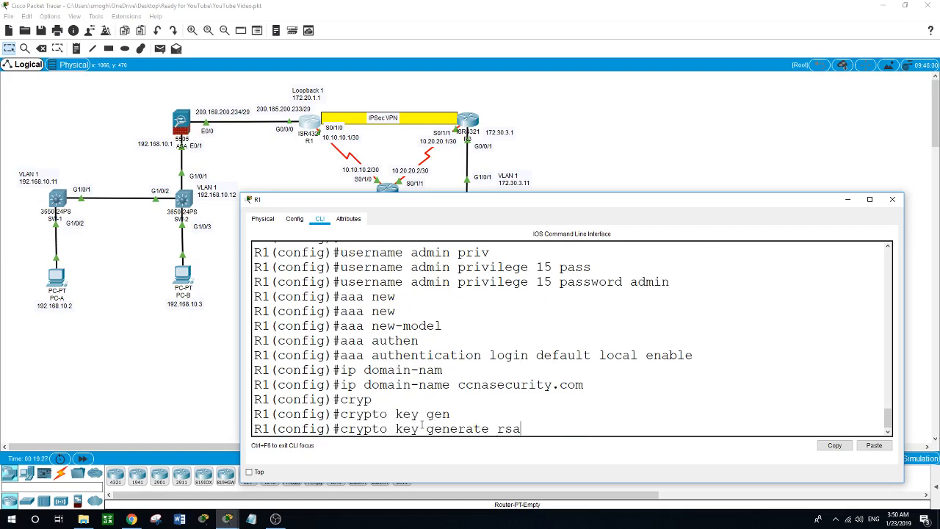
pyautogui.press('Return')
pyautogui.write('1024')
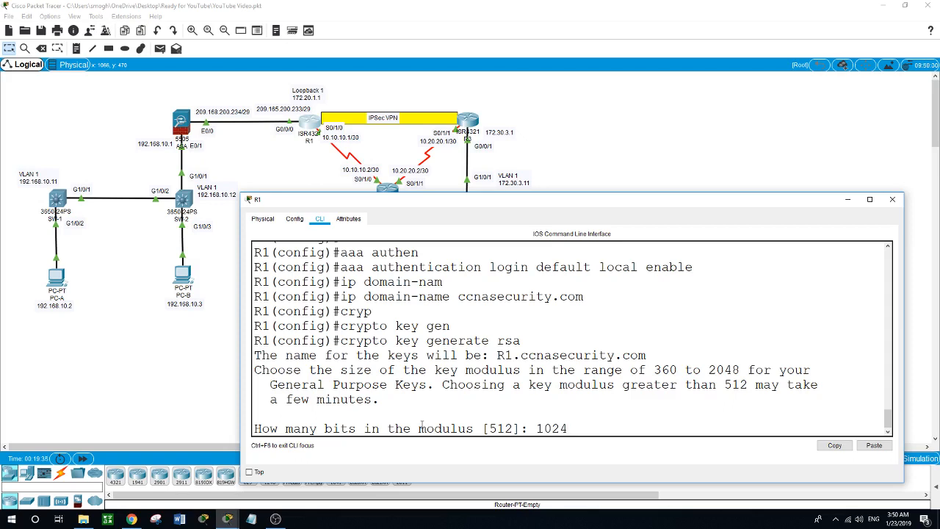
pyautogui.press('Return')
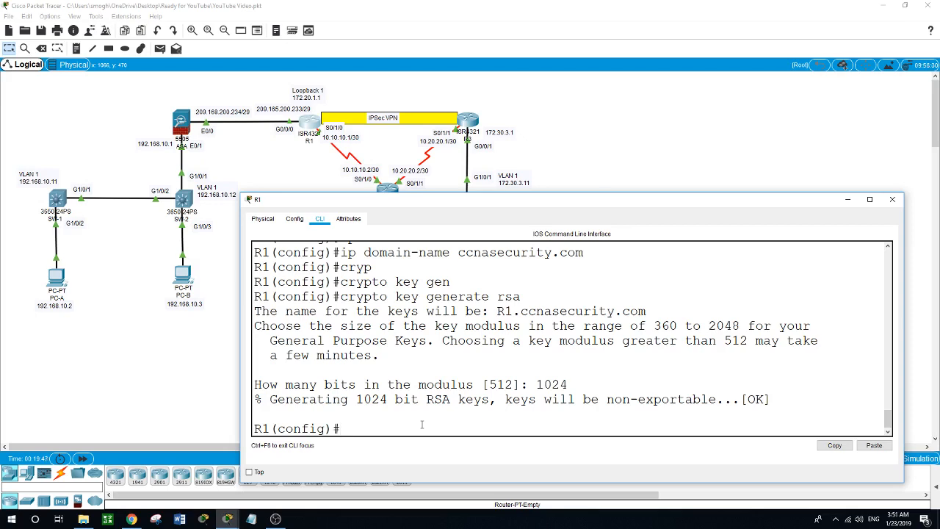
pyautogui.write('ip ssh version 2')
pyautogui.press('Return')
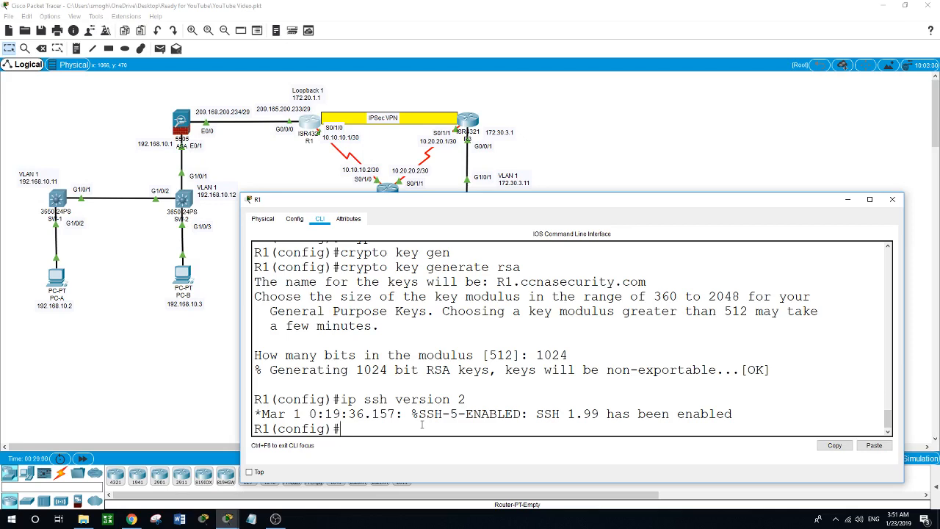
# - Configure line vty 0 4 with transport input ssh only
pyautogui.write('line vty 0 4')
pyautogui.press('Return')
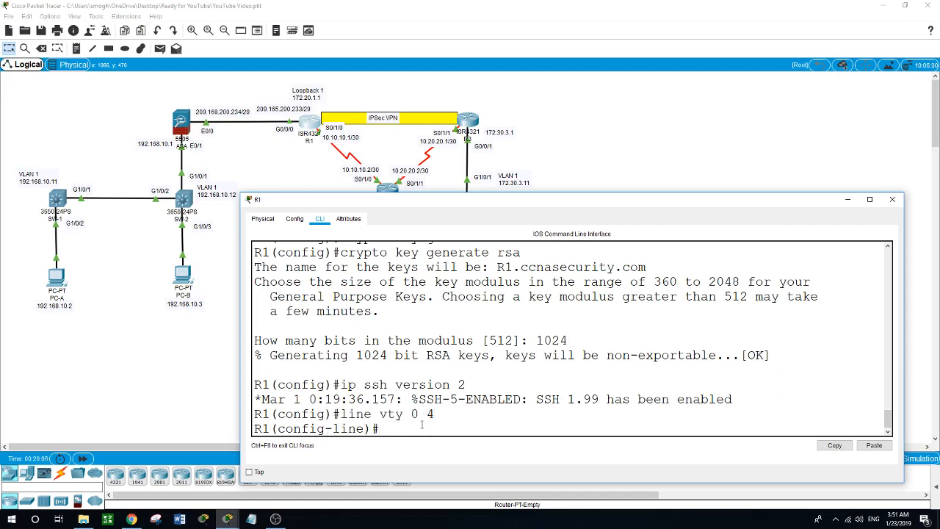
pyautogui.write('tran')
pyautogui.press('Tab')
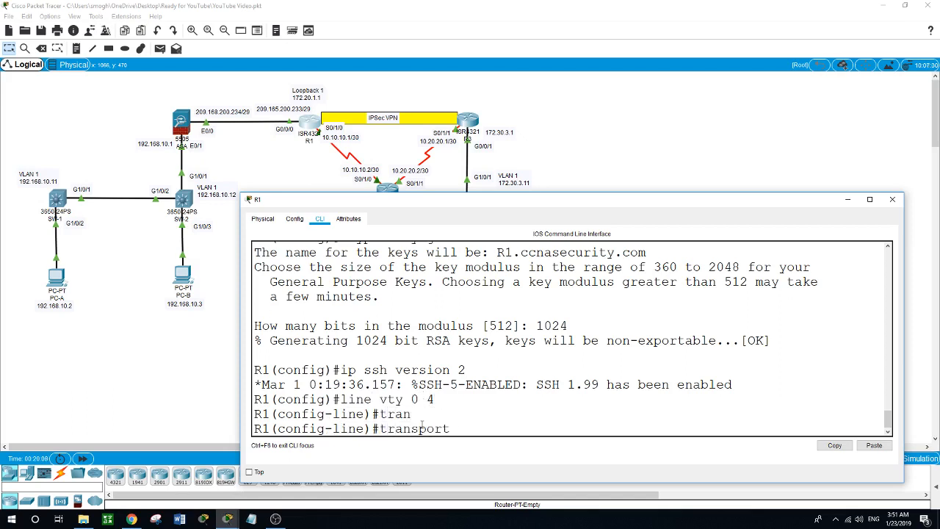
pyautogui.write('in')
pyautogui.press('Tab')
pyautogui.write('ssh')
pyautogui.press('Return')
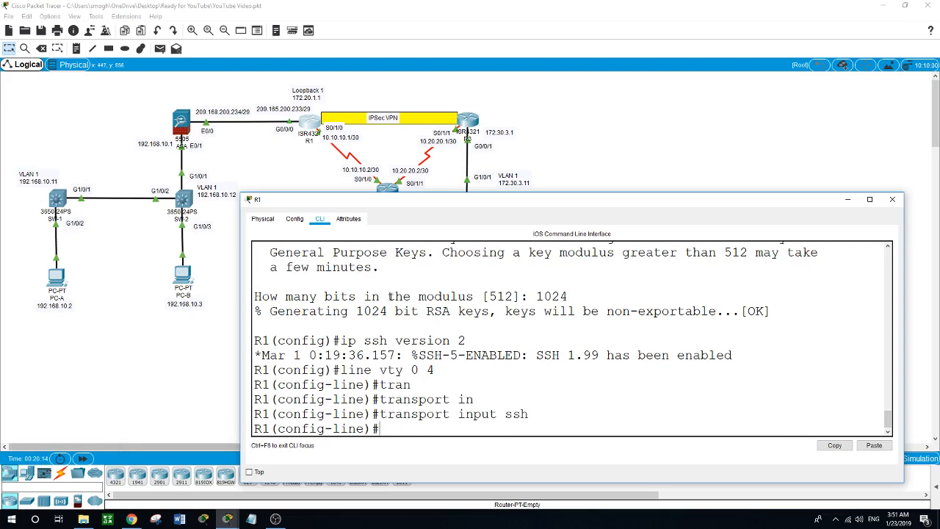
pyautogui.moveTo(589, 194); pyautogui.dragTo(594, 247)
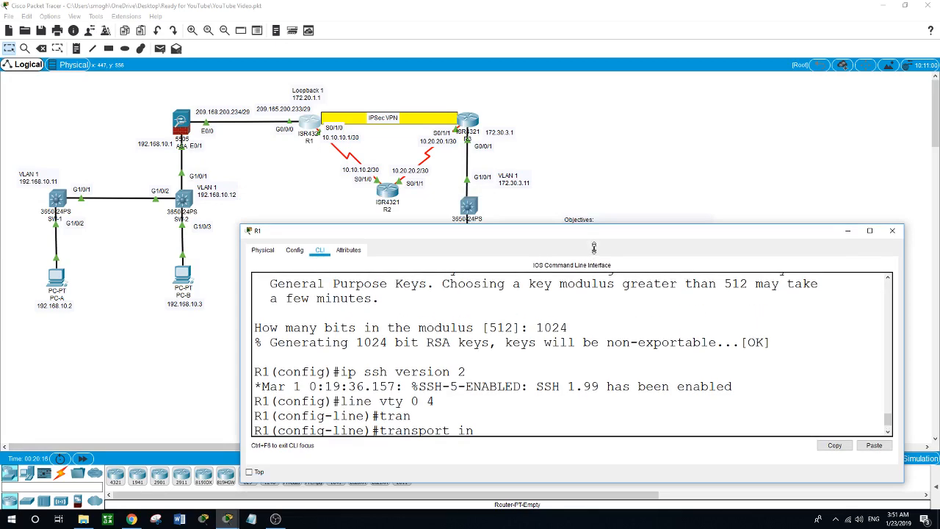
# - Open PC-C's window, move it aside, and launch its Desktop Command Prompt
pyautogui.click(619, 204)
pyautogui.click(474, 277)
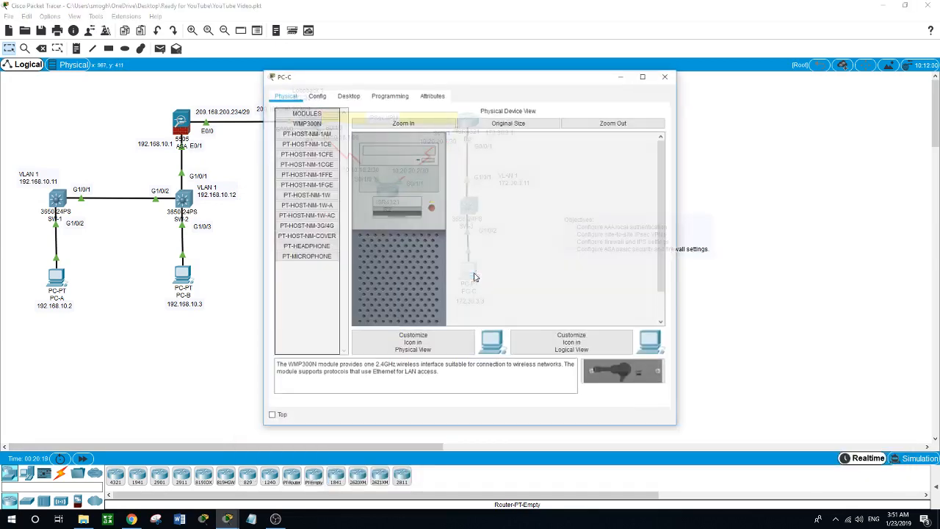
pyautogui.moveTo(477, 76); pyautogui.dragTo(618, 108)
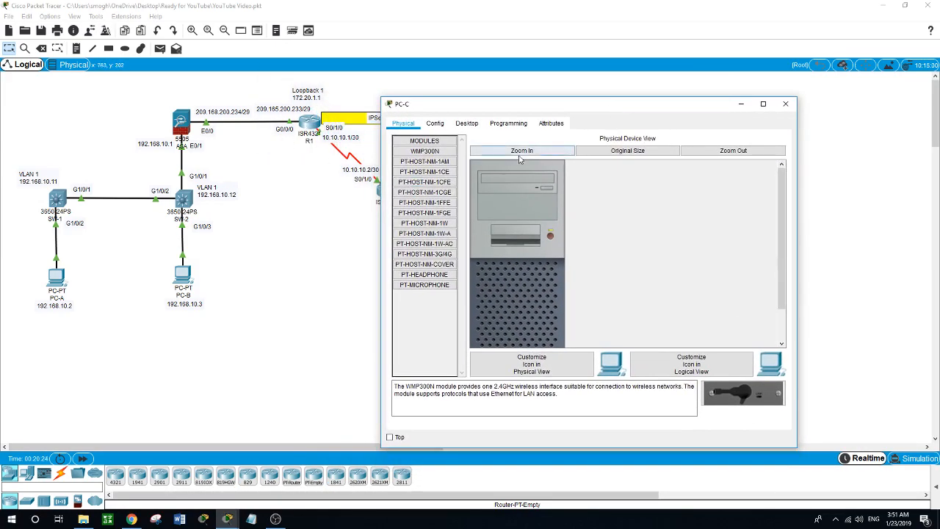
pyautogui.click(467, 123)
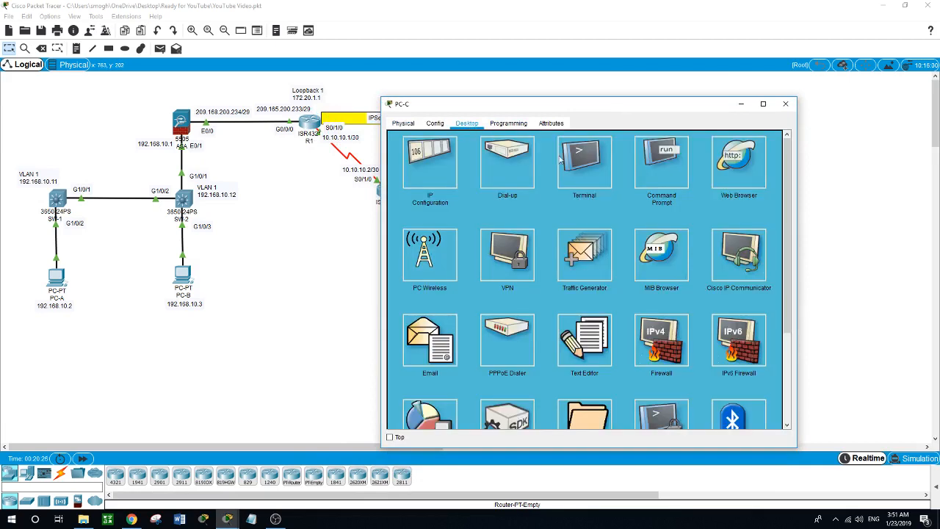
pyautogui.click(651, 167)
# - Run ssh -l admin 209.165.200.233 from PC-C, log in, and enter enable mode
pyautogui.write('s')
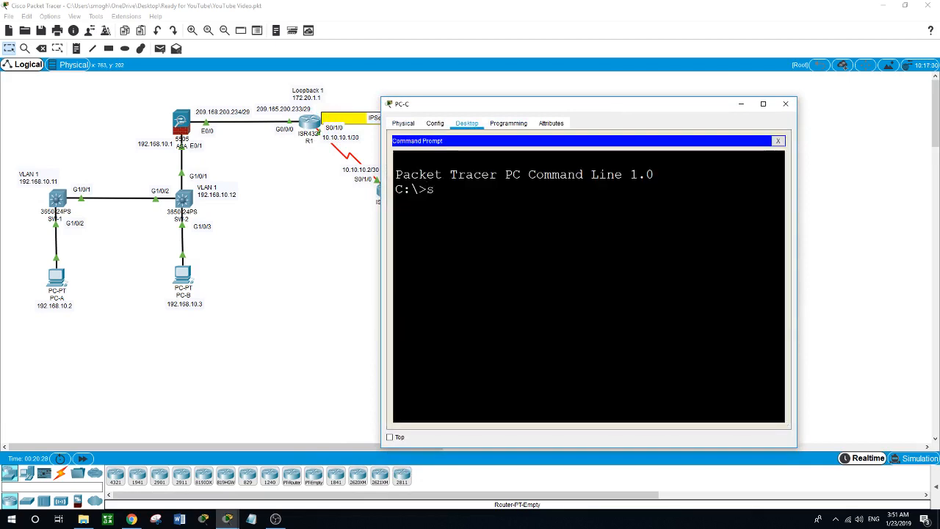
pyautogui.write('sh -l ad')
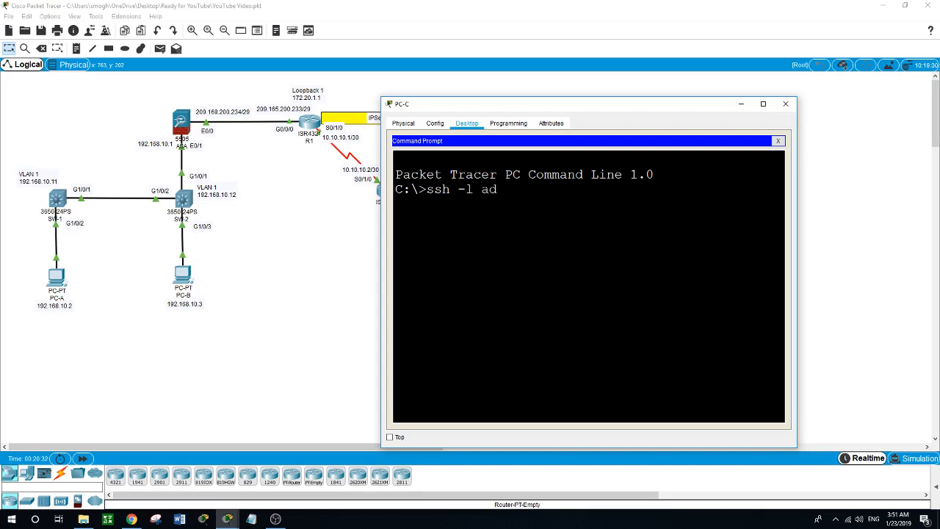
pyautogui.write('min 209.165.200')
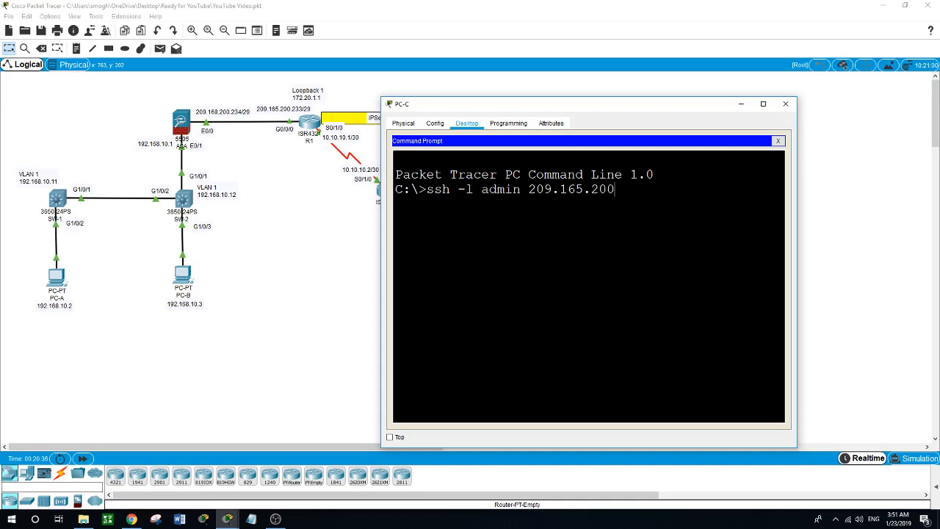
pyautogui.write('.233')
pyautogui.press('Return')
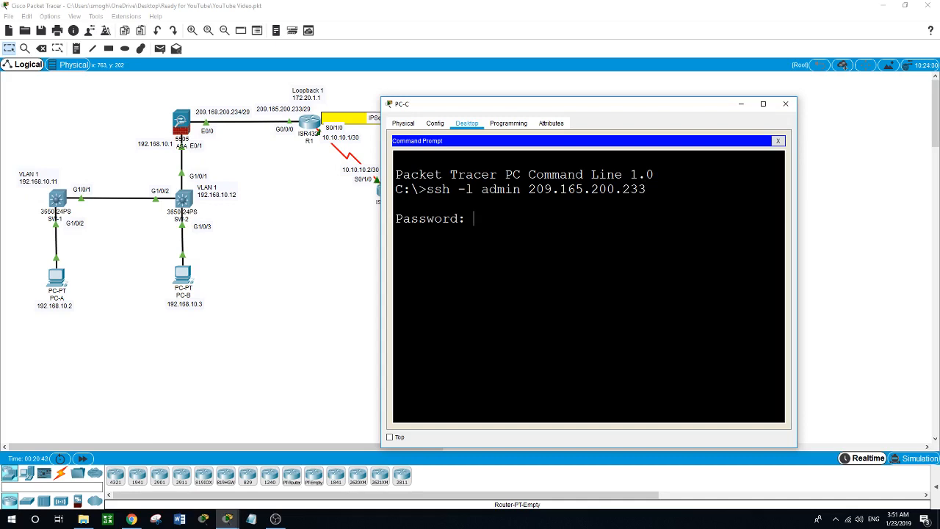
pyautogui.press('Return')
pyautogui.write('en')
pyautogui.press('Return')
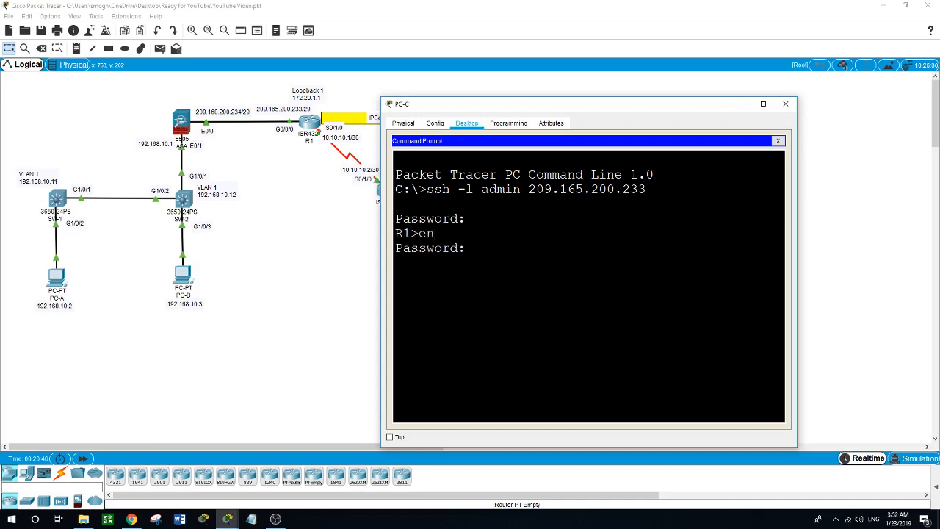
pyautogui.press('Return')
# - Return to R1's console and exit vty line configuration to global config
pyautogui.click(298, 301)
pyautogui.click(301, 123)
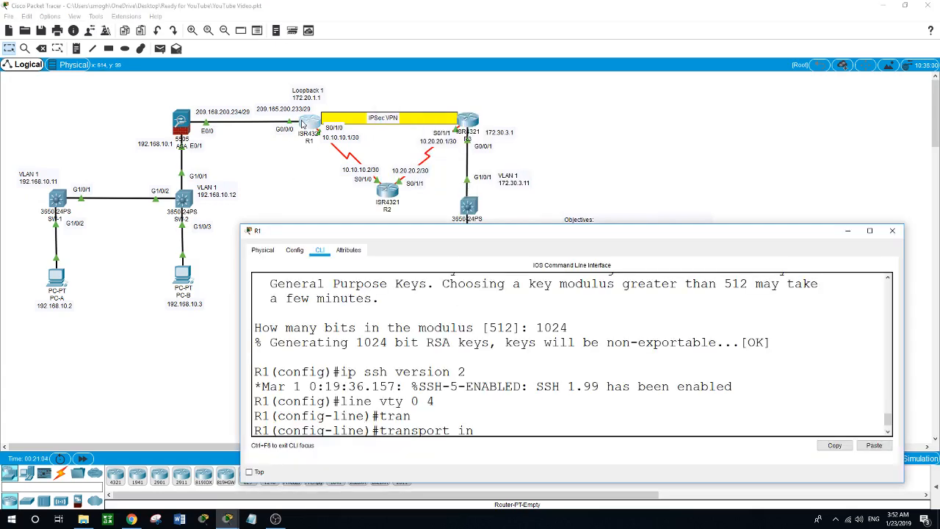
pyautogui.click(491, 431)
pyautogui.scroll(-2, 492, 432)
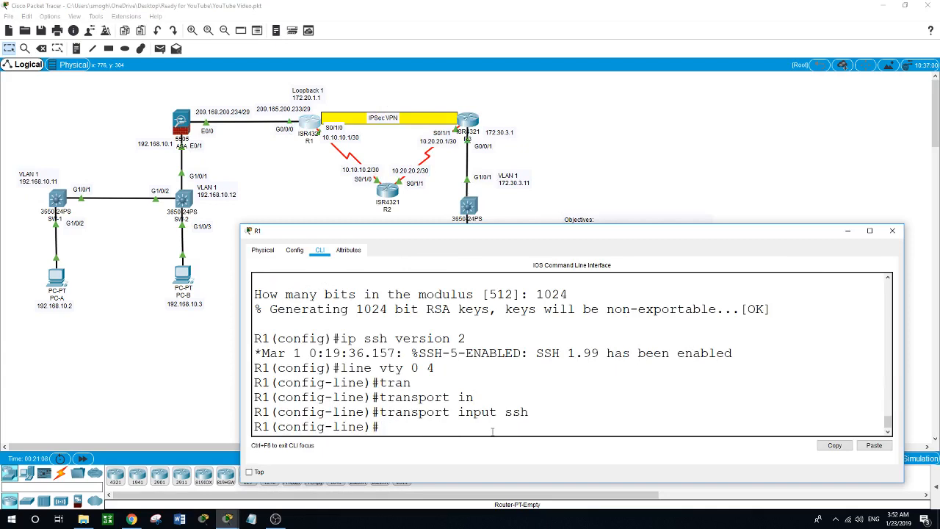
pyautogui.write('exit')
pyautogui.press('Return')
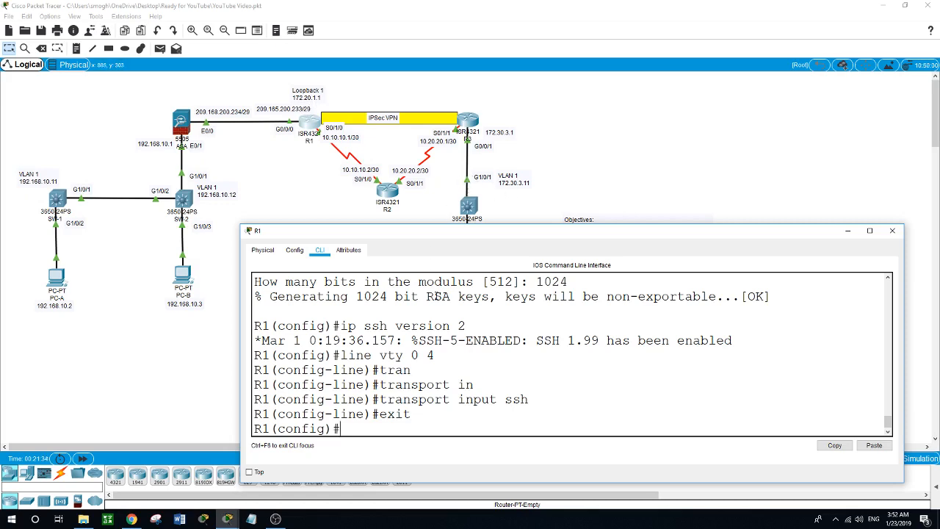
pyautogui.write('acc')
pyautogui.press('Tab')
# - Enter access-list 101 permit ip 172.20.1.0 0.0.0.255 172.30.3.0 0.0.0.255 on R1
pyautogui.write('101')
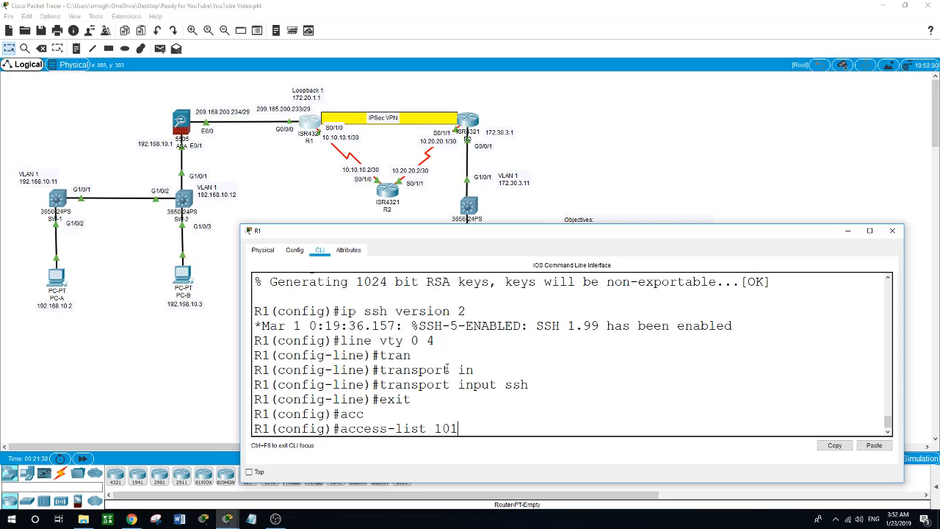
pyautogui.write(' permit ip 172.20')
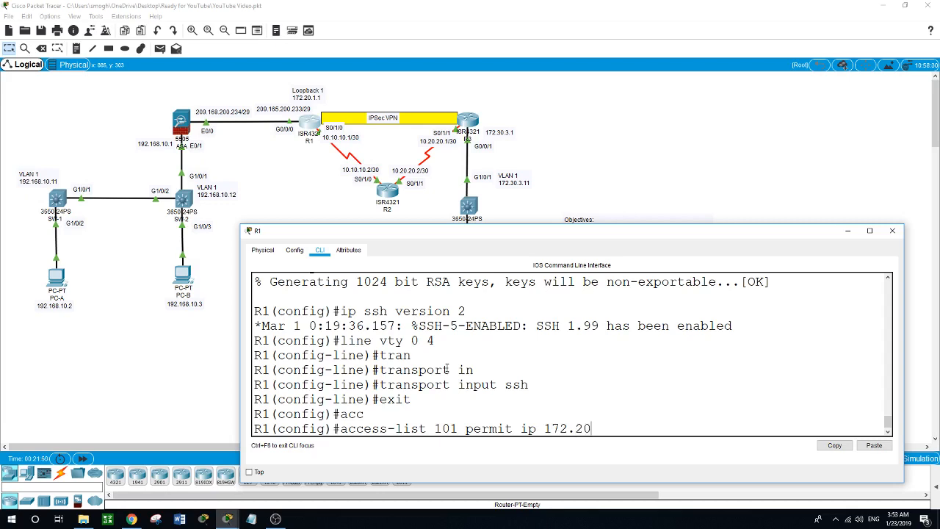
pyautogui.write('.1.0 0.0.0.255')
pyautogui.write('172.30.3.0')
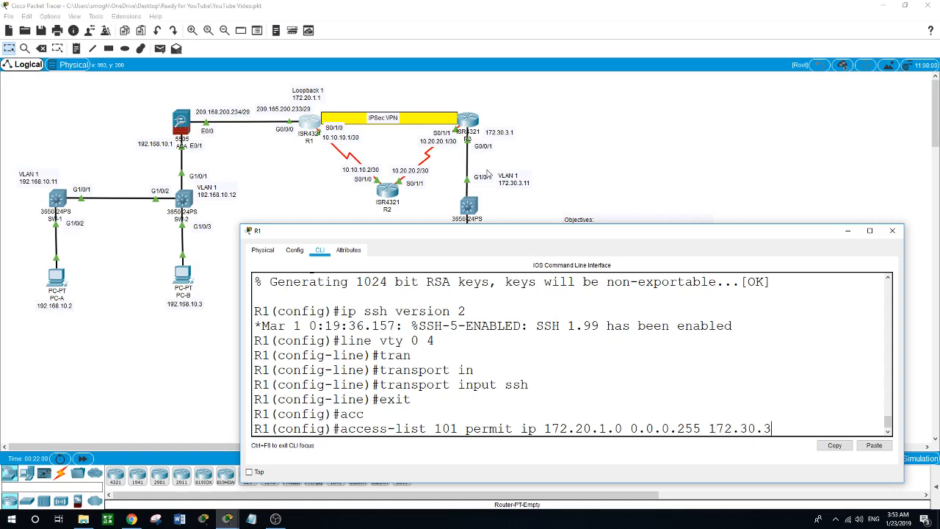
pyautogui.write('0.0.0.255')
pyautogui.press('Return')
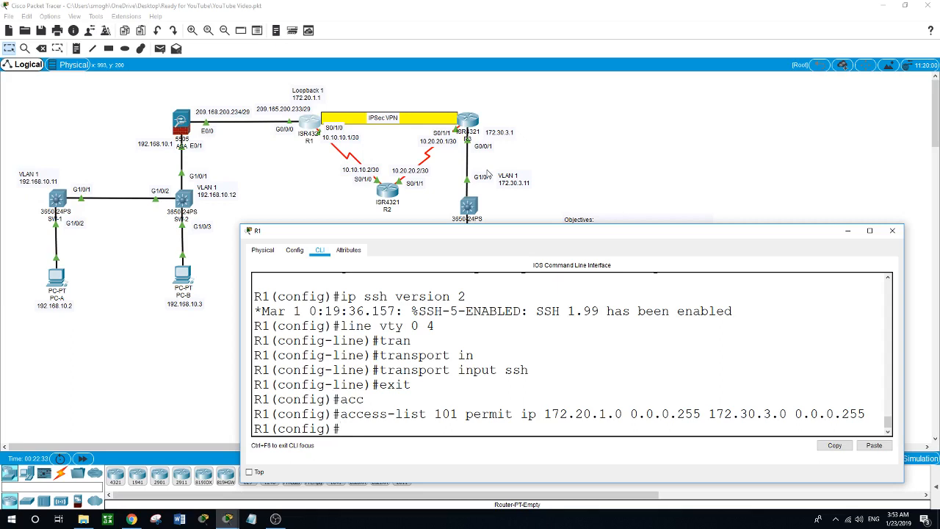
# - Create crypto isakmp policy 10 using pre-shared key authentication
pyautogui.write('cryp')
pyautogui.press('Tab')
pyautogui.write('isa')
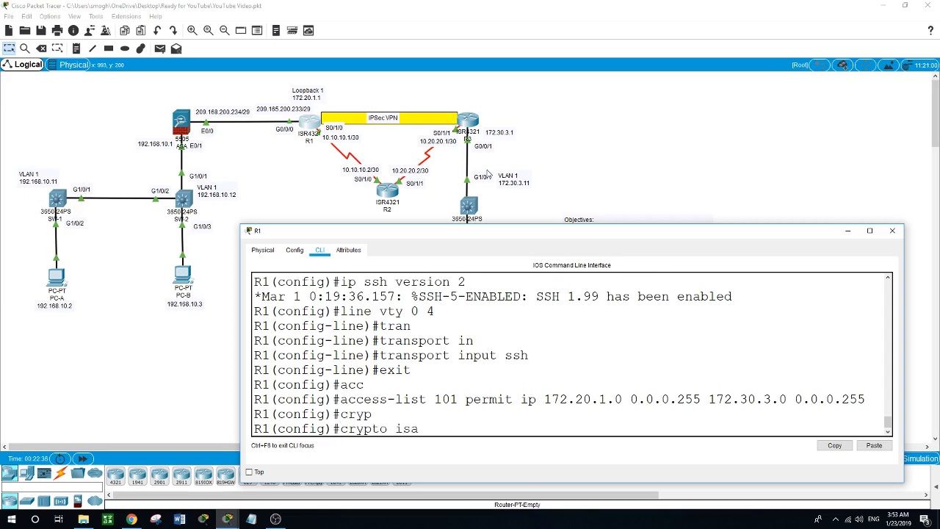
pyautogui.press('Tab')
pyautogui.write('policy ')
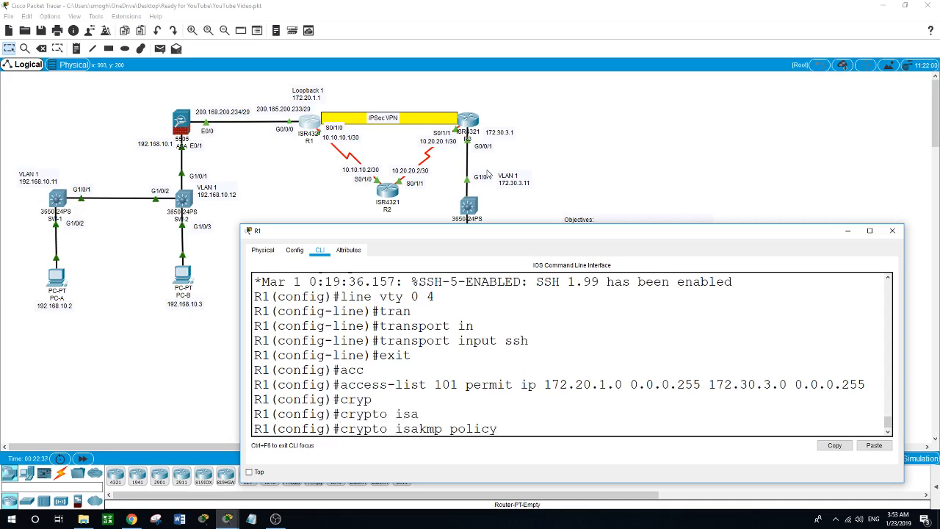
pyautogui.write('10')
pyautogui.press('Return')
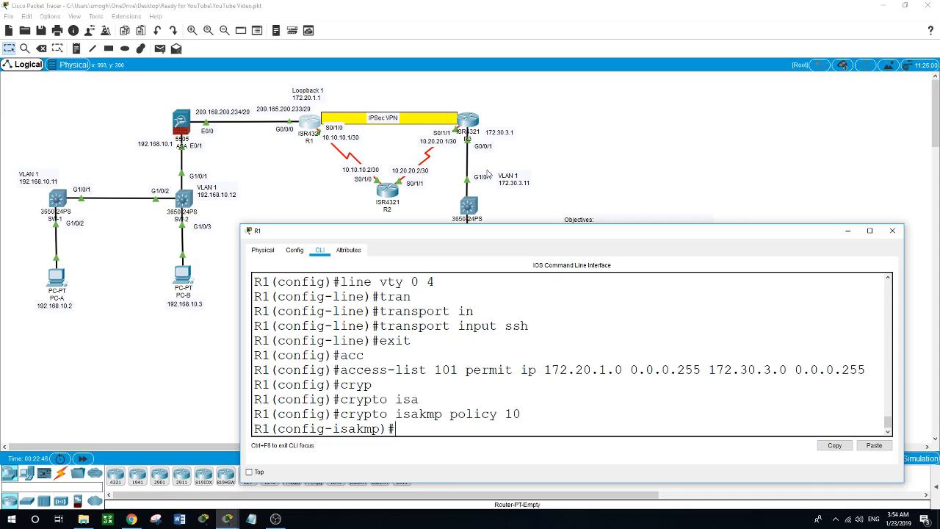
pyautogui.write('auth')
pyautogui.press('Tab')
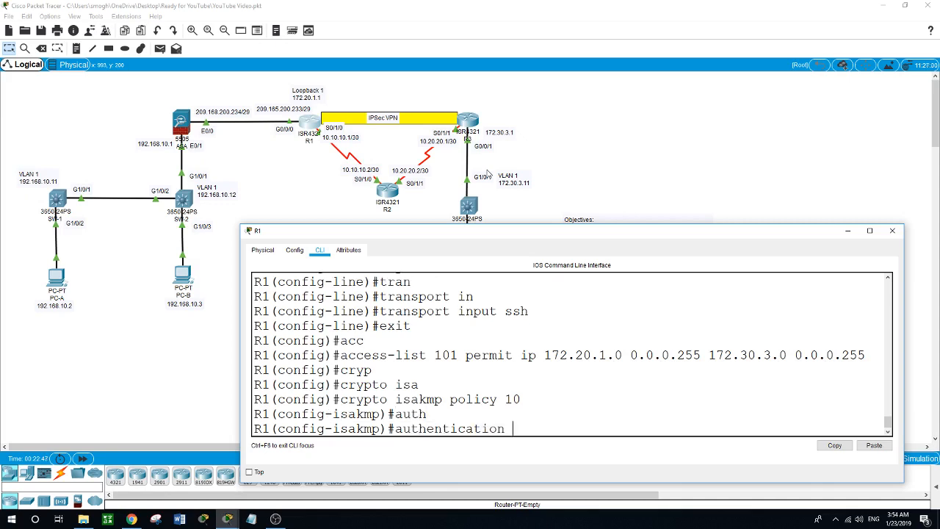
pyautogui.write('pre')
pyautogui.press('Tab')
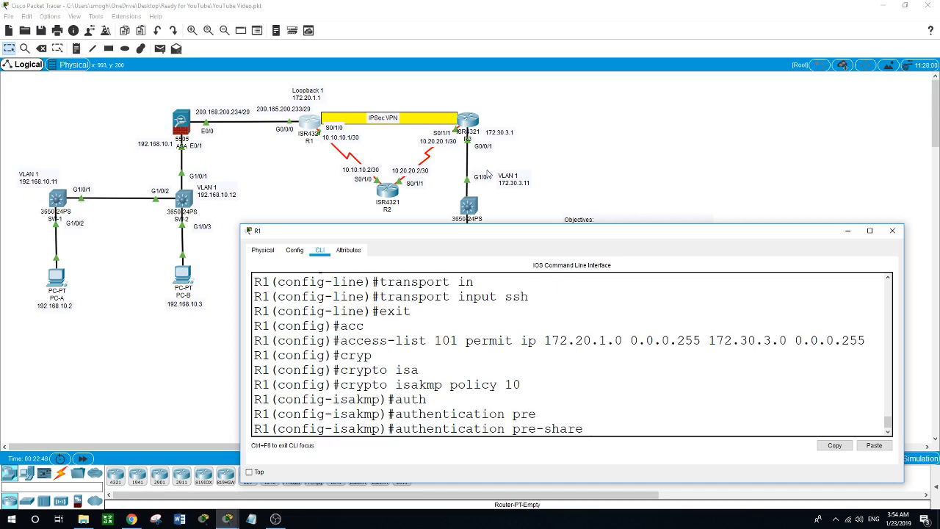
pyautogui.press('Return')
# - Set the policy's encryption to AES 256, hash to SHA, and DH group 5
pyautogui.write('enc')
pyautogui.press('Tab')
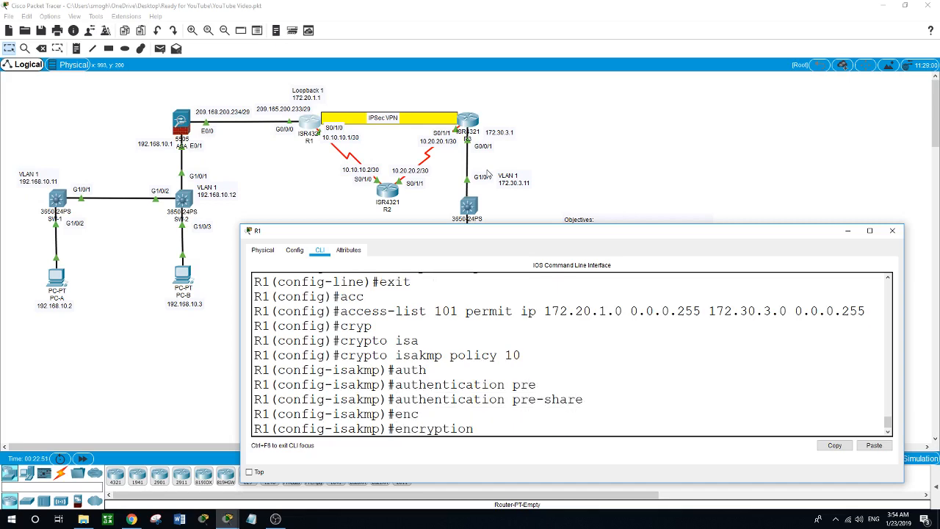
pyautogui.write('aes 256')
pyautogui.press('Return')
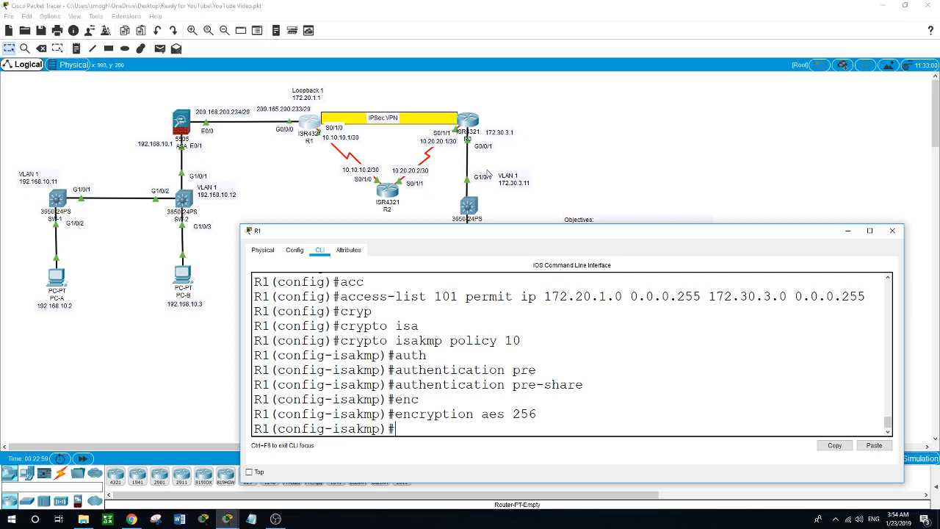
pyautogui.write('hash sha')
pyautogui.press('Return')
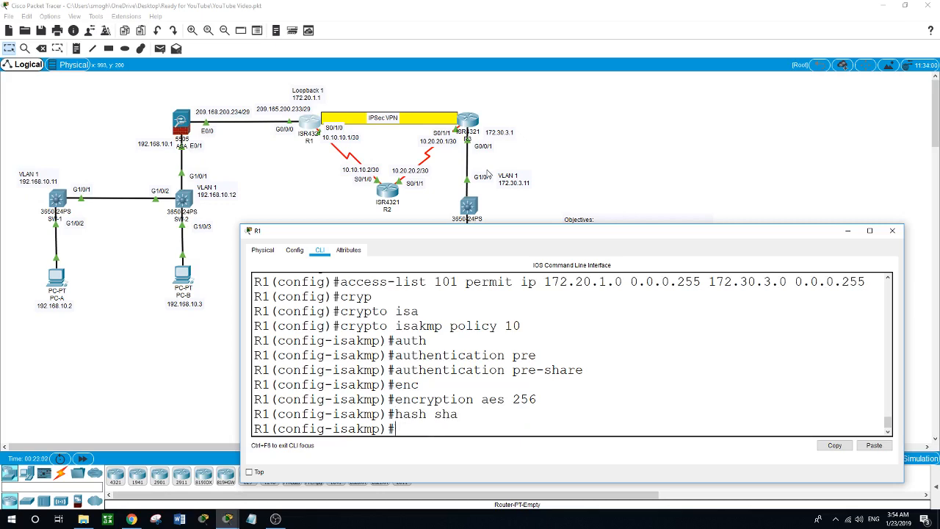
pyautogui.write('group 5')
pyautogui.press('Return')
# - Set the policy lifetime to 3600 seconds and exit the ISAKMP policy
pyautogui.write('lift')
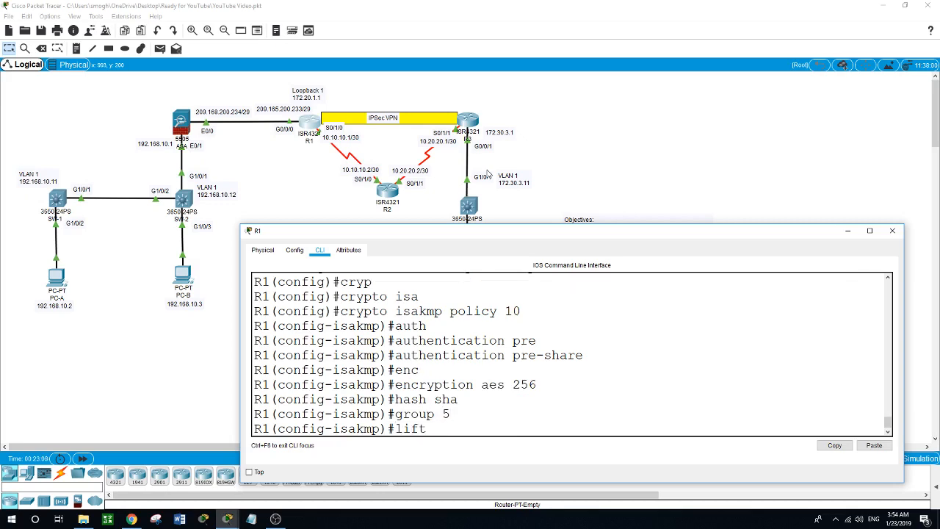
pyautogui.press('BackSpace')
pyautogui.write('eti')
pyautogui.press('Tab')
pyautogui.write('3600')
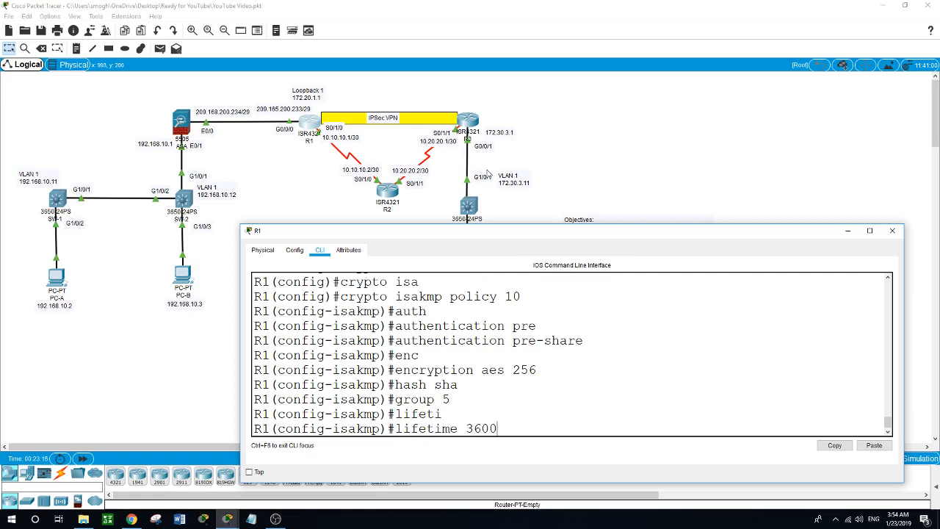
pyautogui.press('Return')
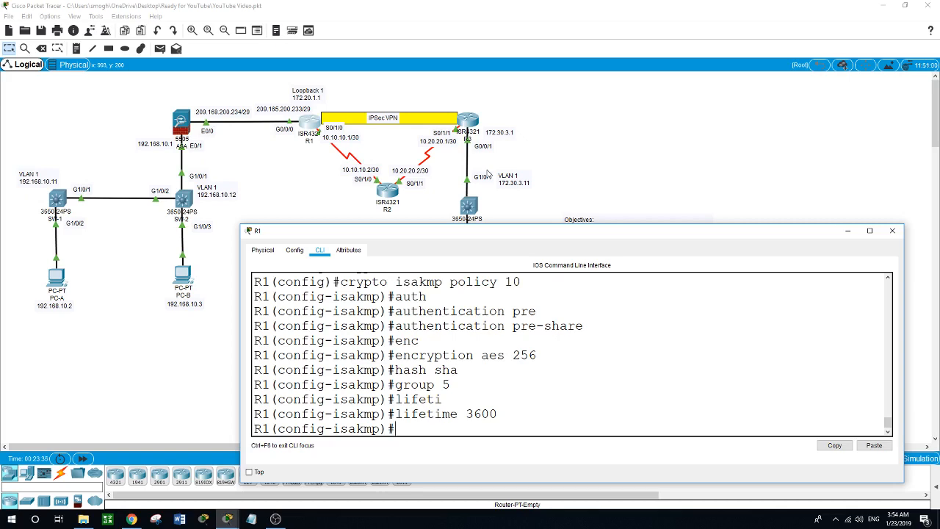
pyautogui.write('exi')
pyautogui.press('Return')
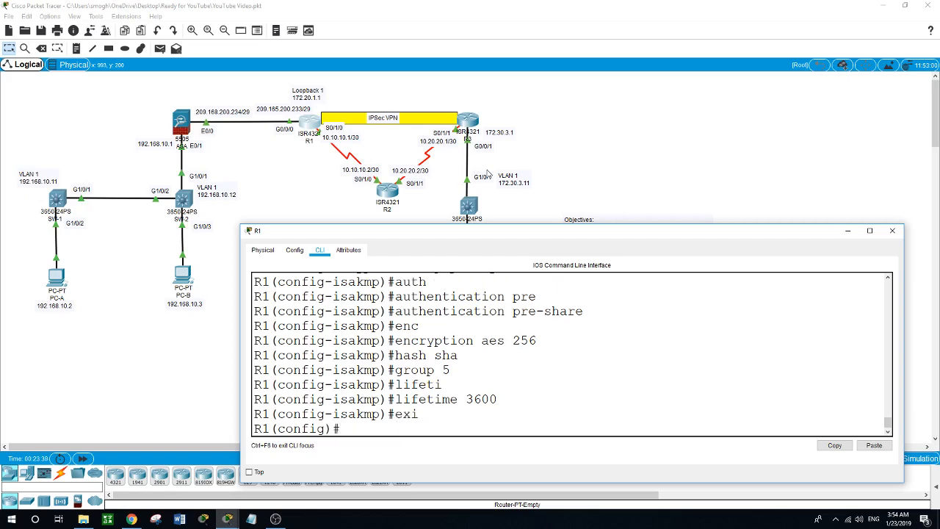
# - On R1, enter 'crypto isakmp key' with the pre-shared key for peer address 10.20.20.1
pyautogui.write('cryp')
pyautogui.press('Tab')
pyautogui.write('is')
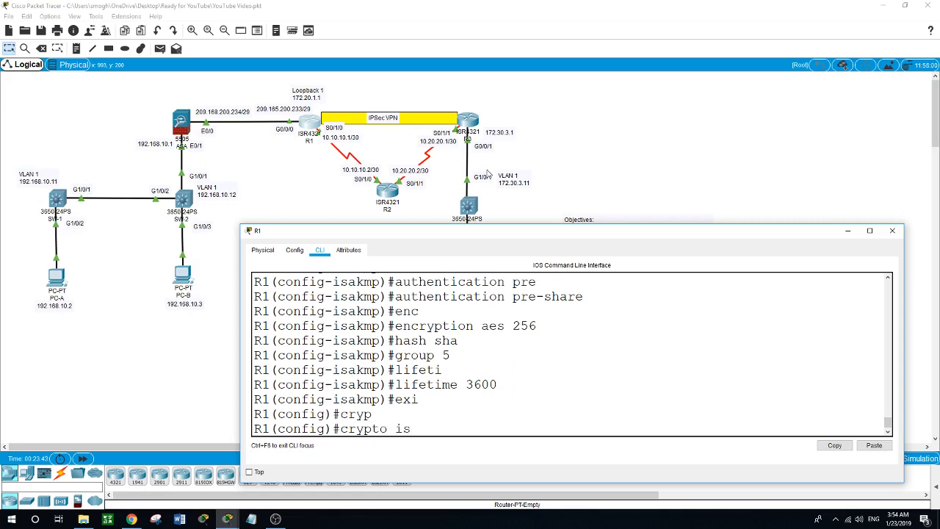
pyautogui.press('Tab')
pyautogui.write('key')
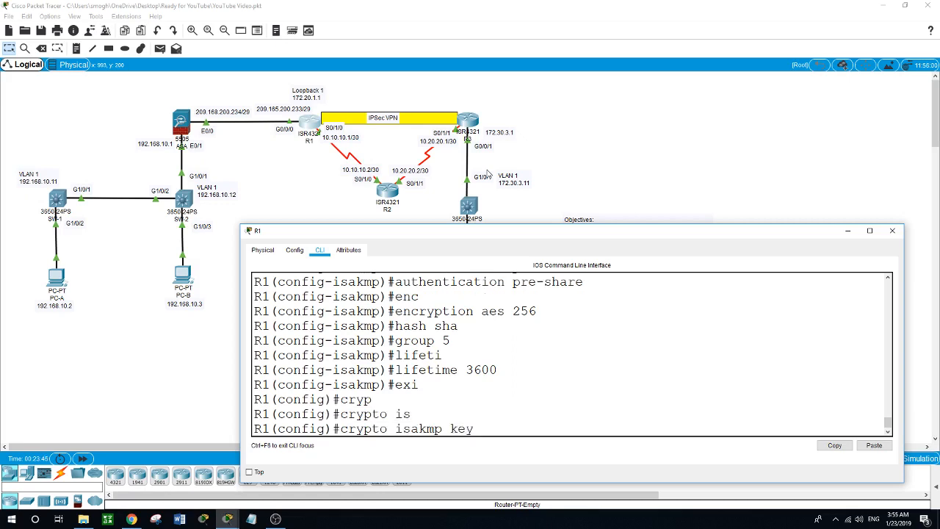
pyautogui.write(' cisco')
pyautogui.write('?addres')
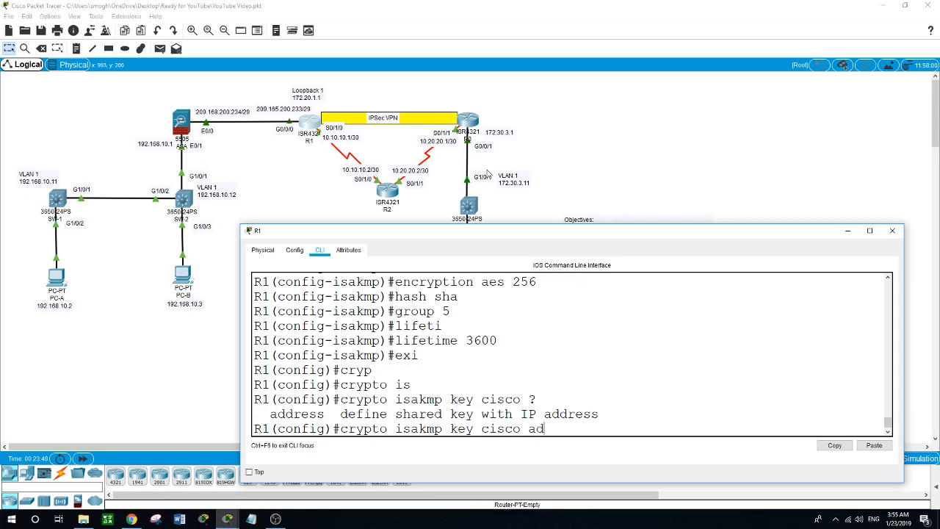
pyautogui.write('s')
pyautogui.write('10')
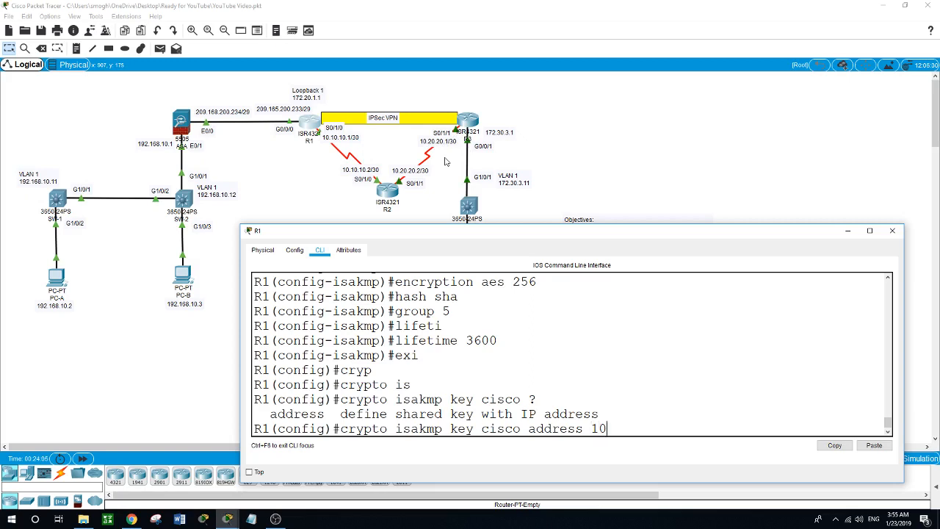
pyautogui.write('.20.20.1')
pyautogui.press('Return')
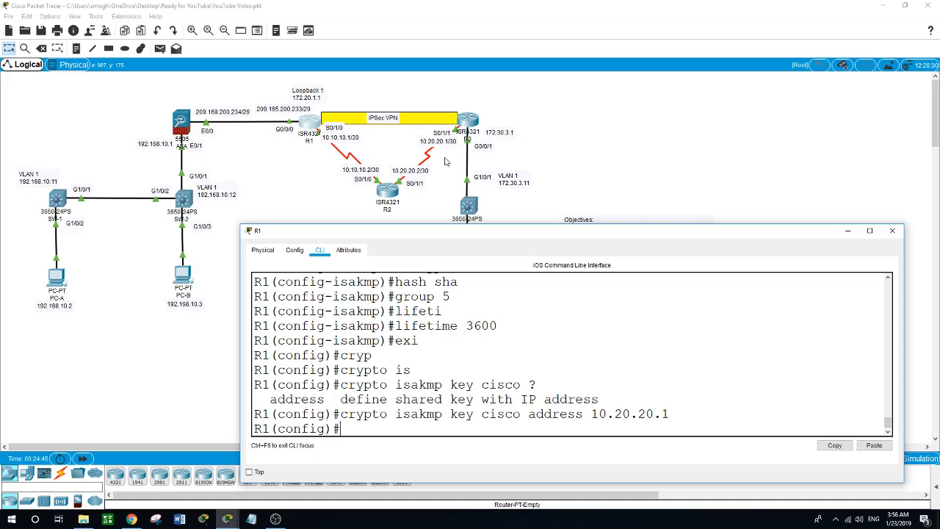
# - Enter 'crypto ipsec transform-set VPN-SET esp-aes 256 esp-sha-hmac' on R1
pyautogui.write('cryp')
pyautogui.press('Tab')
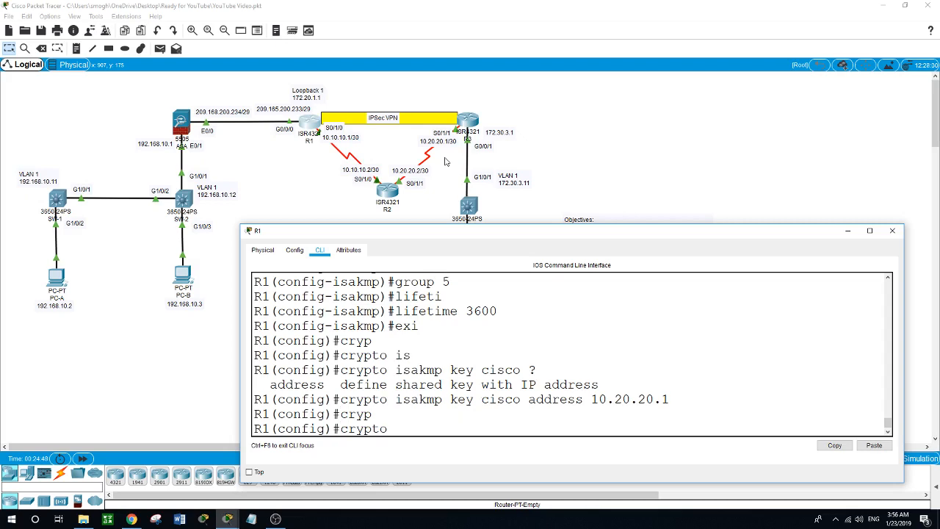
pyautogui.write('ip')
pyautogui.press('Tab')
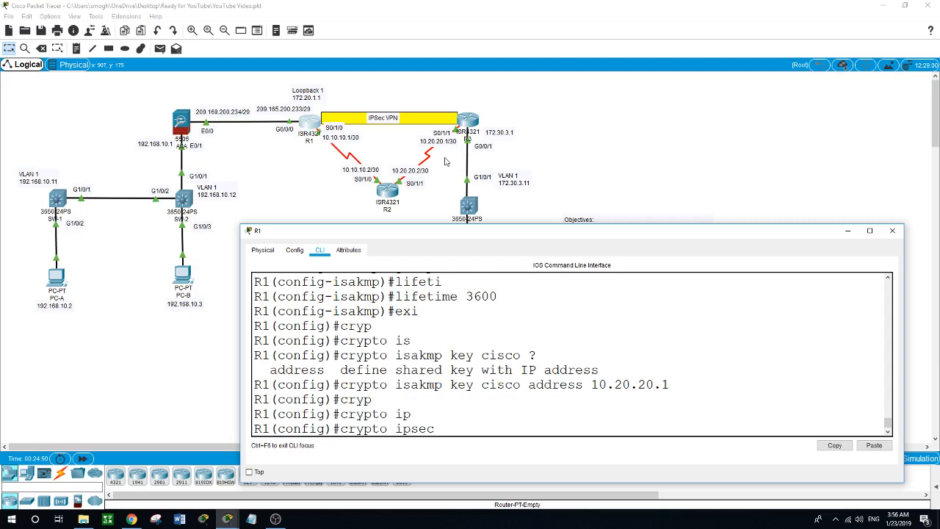
pyautogui.write('tran')
pyautogui.press('Tab')
pyautogui.write('V')
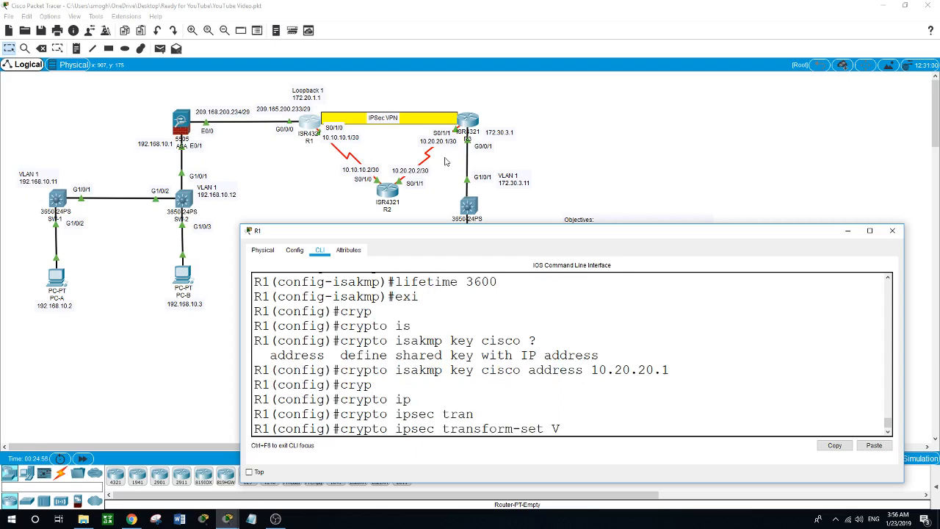
pyautogui.write('PN-SET esp-aes 256 ')
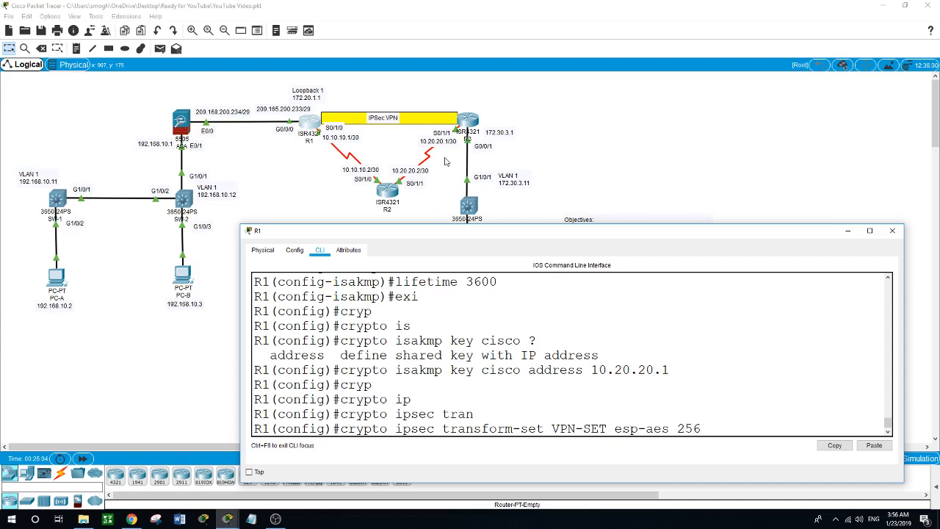
pyautogui.write('esp-sh')
pyautogui.press('Tab')
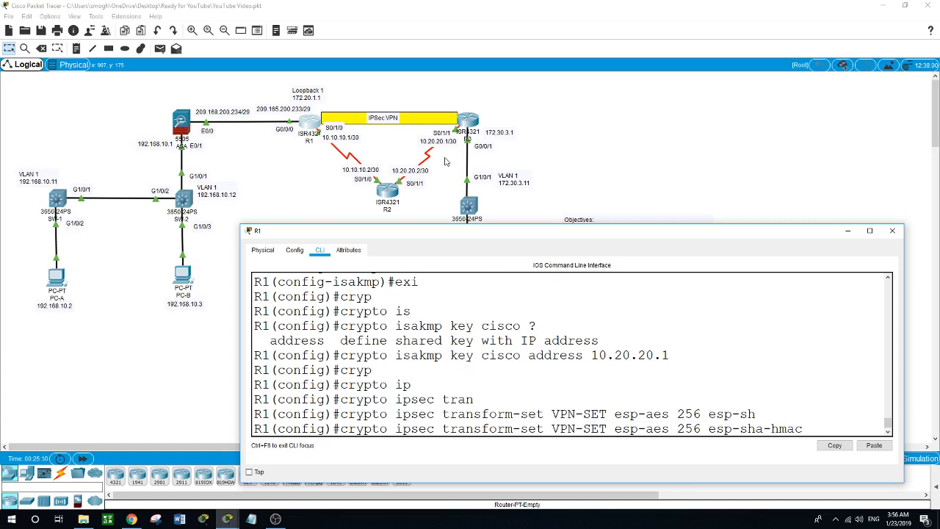
pyautogui.press('Return')
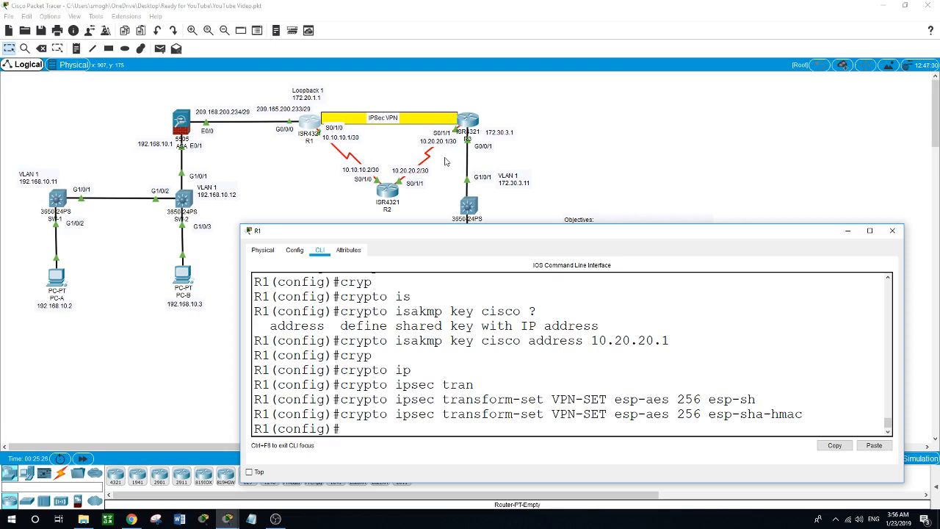
# - Create crypto map CMAP with sequence 10 as ipsec-isakmp on R1
pyautogui.write('cryp')
pyautogui.press('Tab')
pyautogui.write('ap')
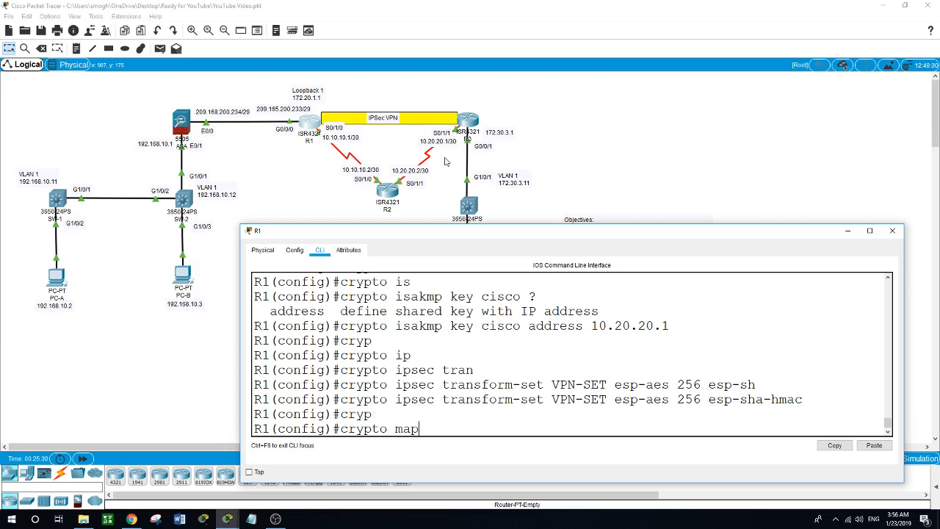
pyautogui.write(' CMAP 10')
pyautogui.press('Tab')
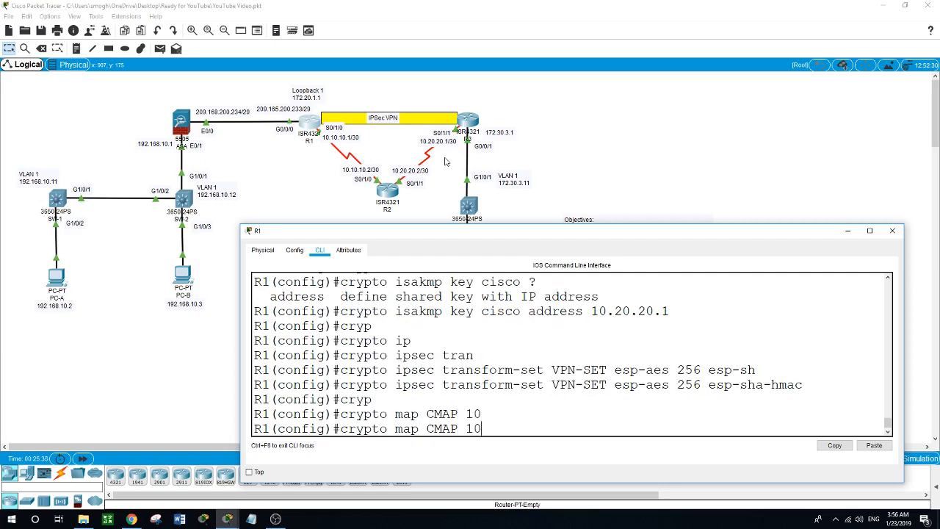
pyautogui.press('BackSpace')
pyautogui.press('BackSpace')
pyautogui.write('10 ?')
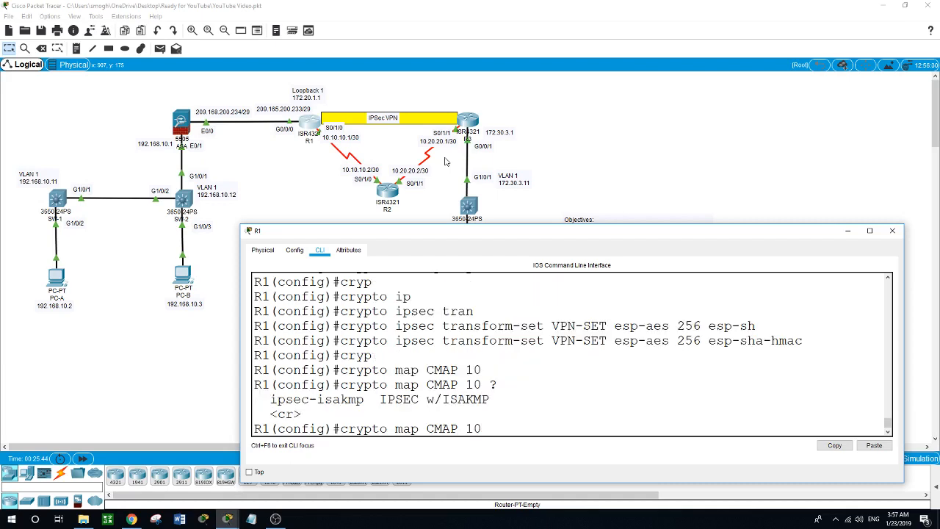
pyautogui.write('ip')
pyautogui.press('Tab')
pyautogui.press('Return')
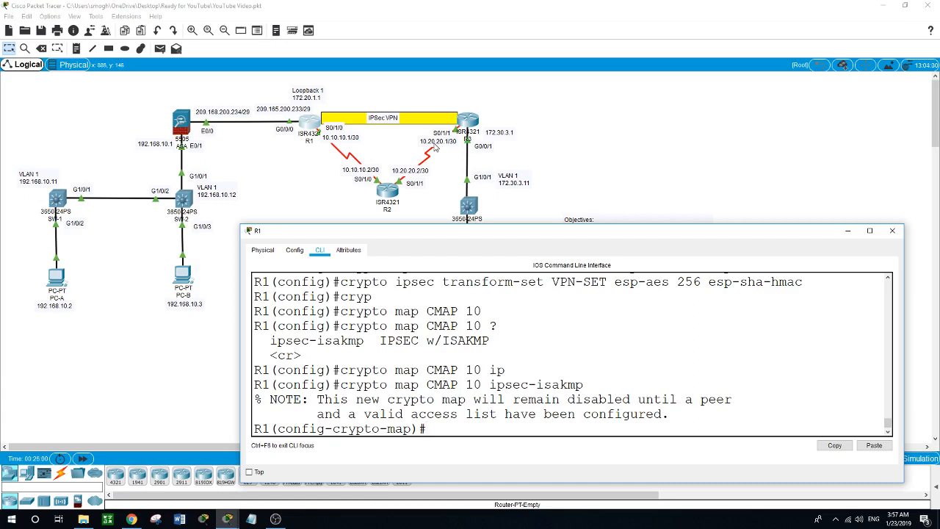
# - Give CMAP 10 peer 10.20.20.1, PFS group5 and transform set VPN-SET
pyautogui.write('set peer 10.20.20.')
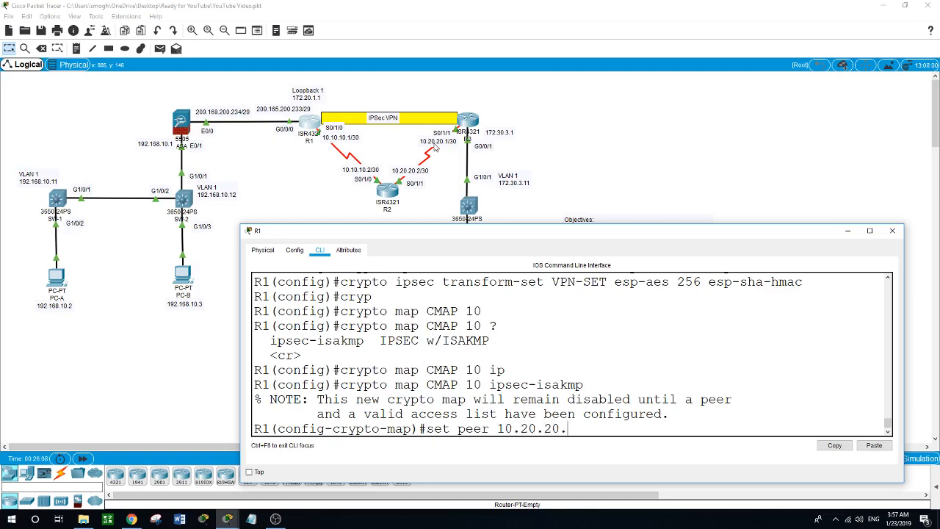
pyautogui.write('1')
pyautogui.press('Return')
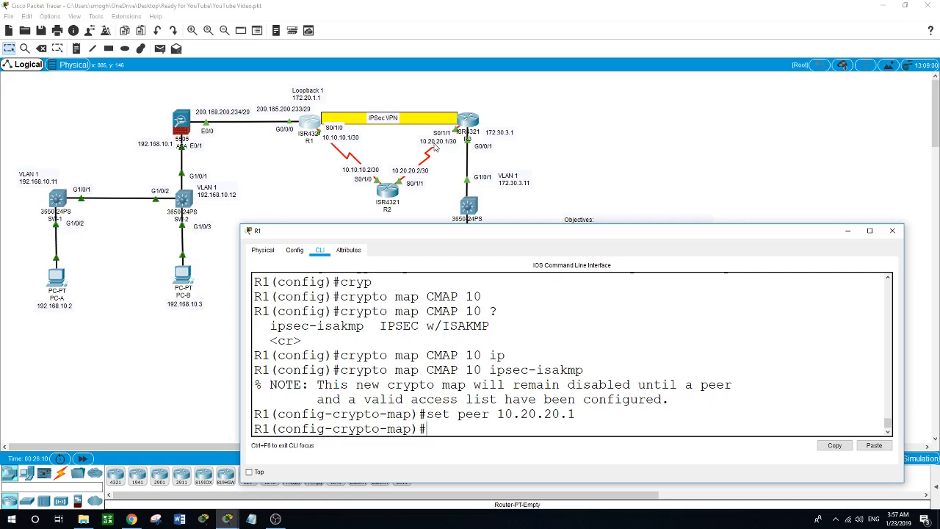
pyautogui.write('set pfs')
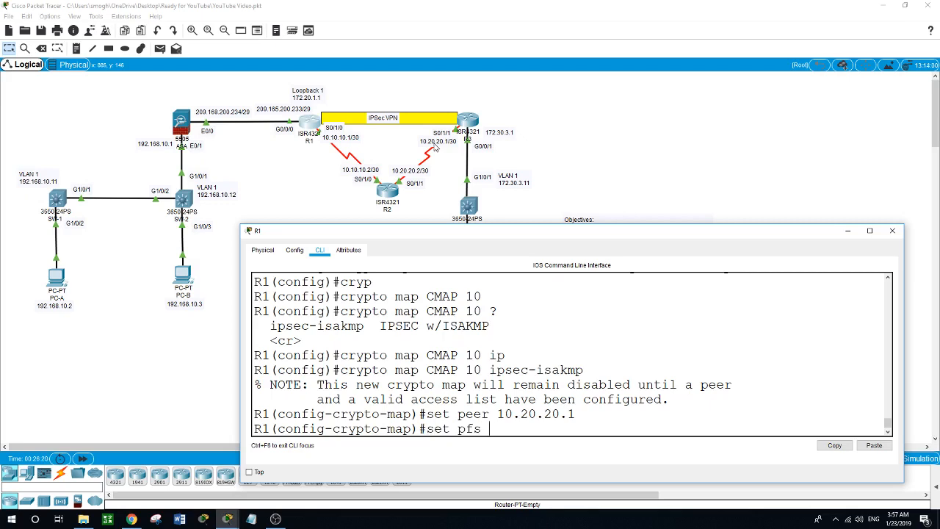
pyautogui.write('group5')
pyautogui.press('Return')
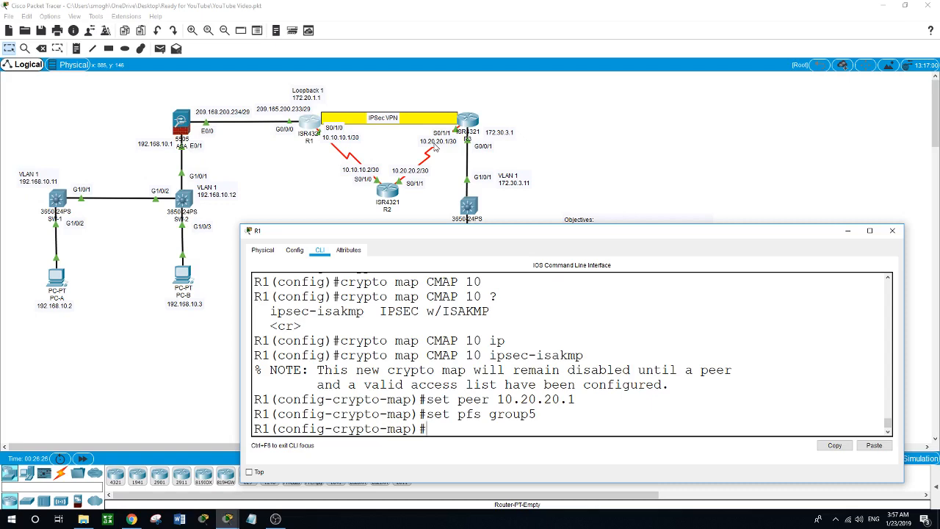
pyautogui.write('set tr')
pyautogui.press('Tab')
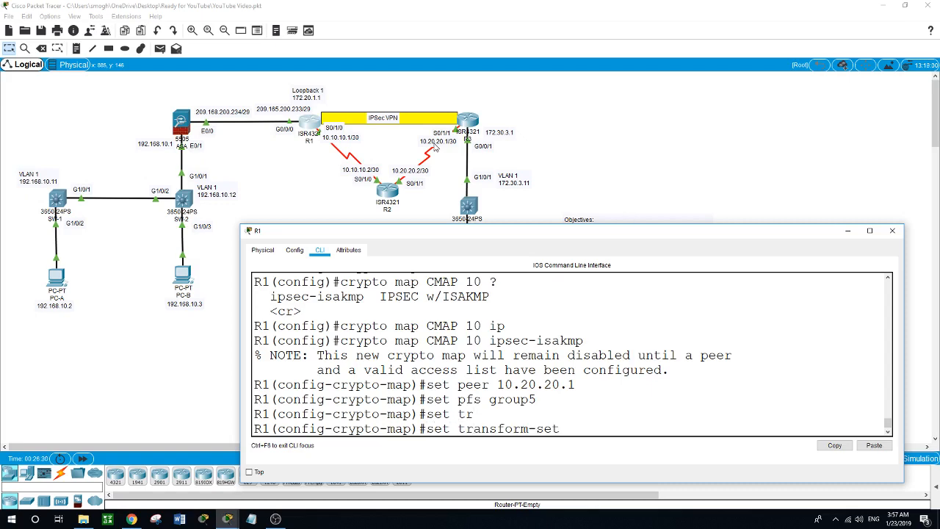
pyautogui.write('VPN-SET')
pyautogui.press('Return')
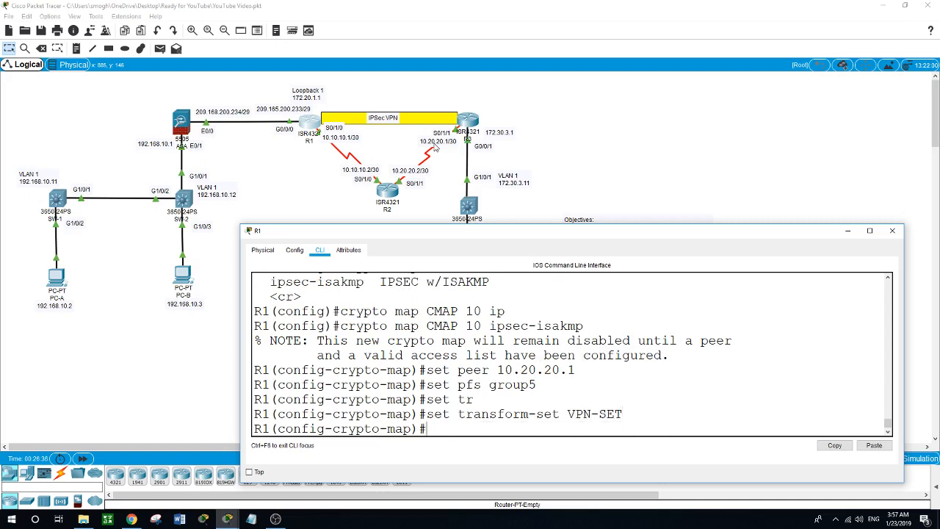
# - Match access list 101 in CMAP 10 and leave the crypto map configuration
pyautogui.write('match address 101')
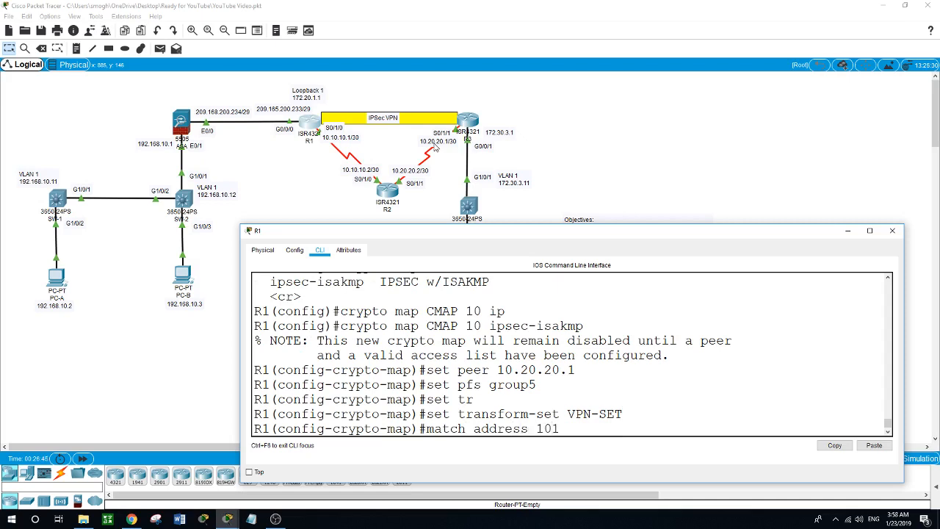
pyautogui.press('Return')
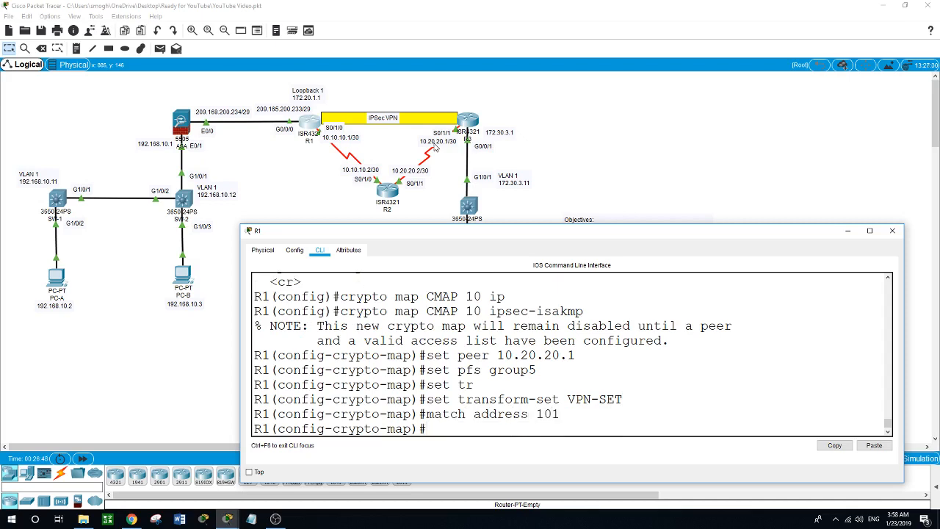
pyautogui.write('exit')
pyautogui.press('Return')
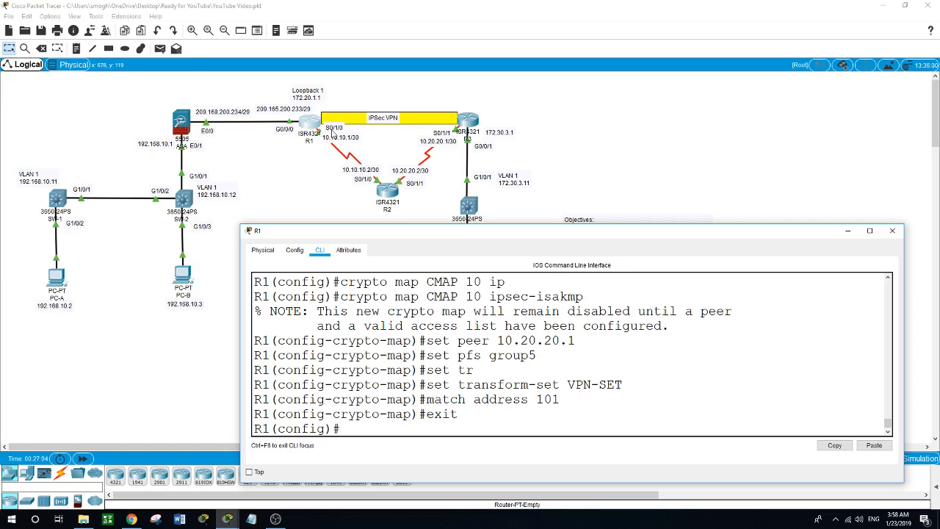
pyautogui.write('int s0/1/0')
# - Apply crypto map CMAP on interface S0/1/0 and return to privileged mode
pyautogui.press('Return')
pyautogui.write('cryp')
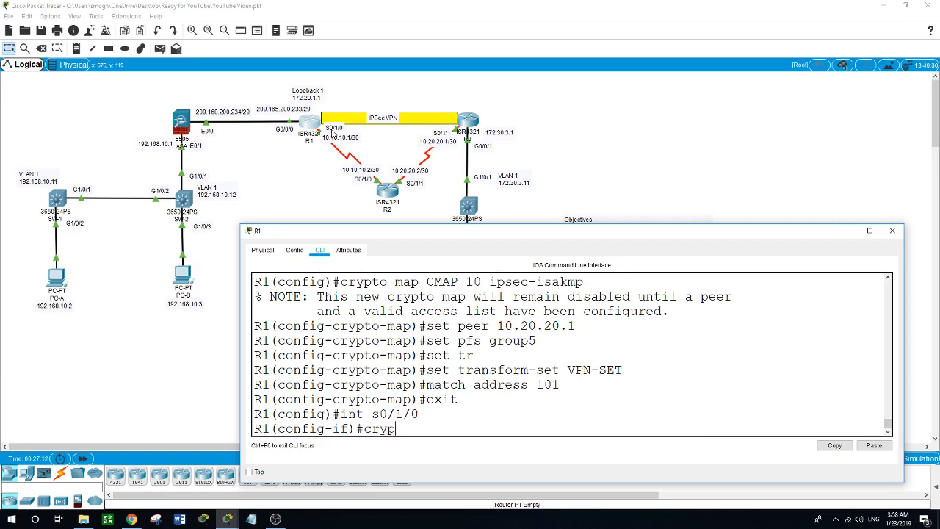
pyautogui.press('Return')
pyautogui.write('crypto map CMAP')
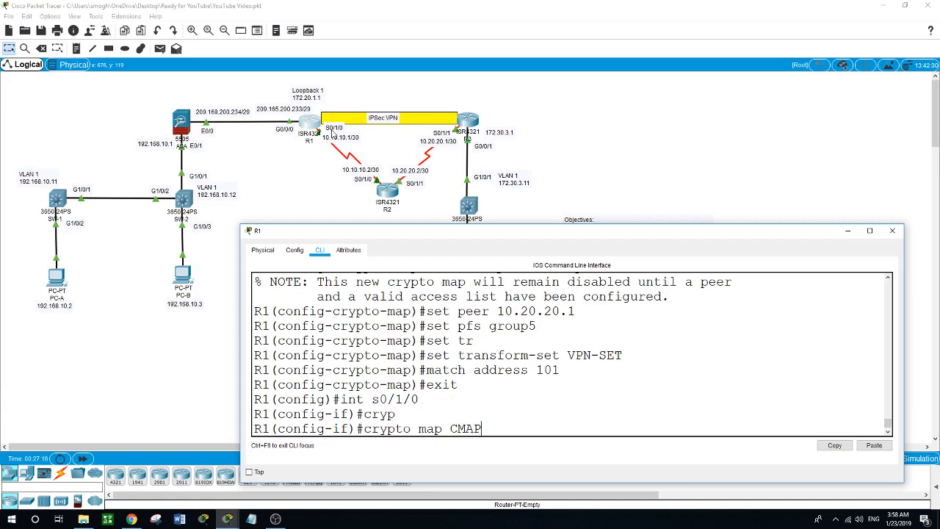
pyautogui.press('Return')
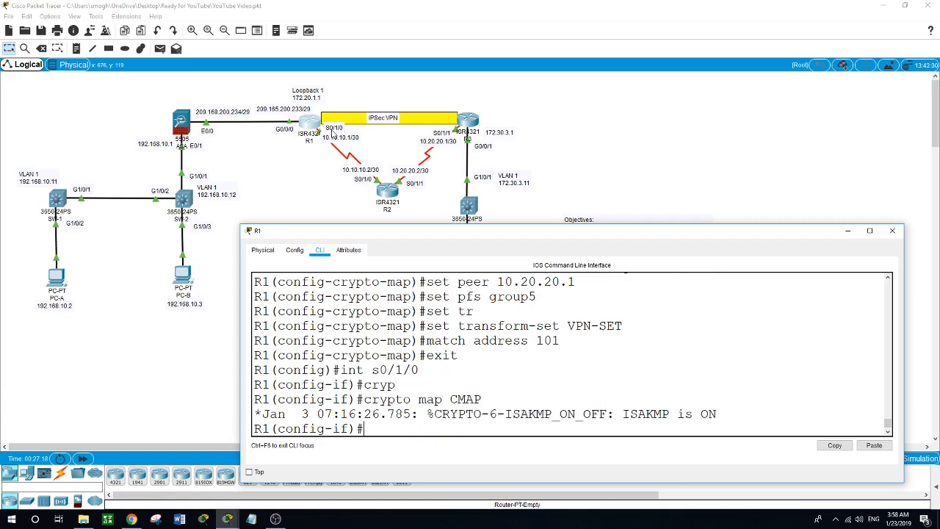
pyautogui.write('exit')
pyautogui.press('Return')
pyautogui.write('exit')
pyautogui.press('Return')
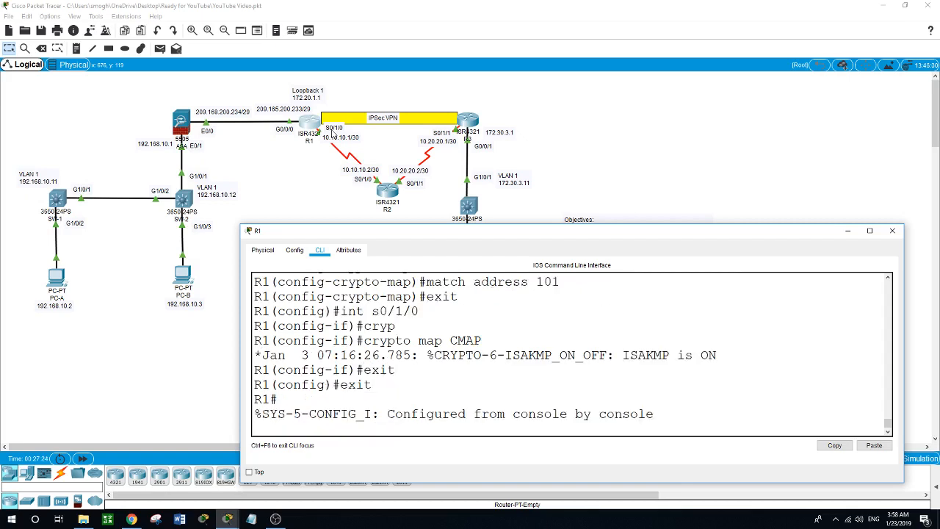
# - Run 'show crypto ipsec sa' on R1 and page through the output
pyautogui.write('show')
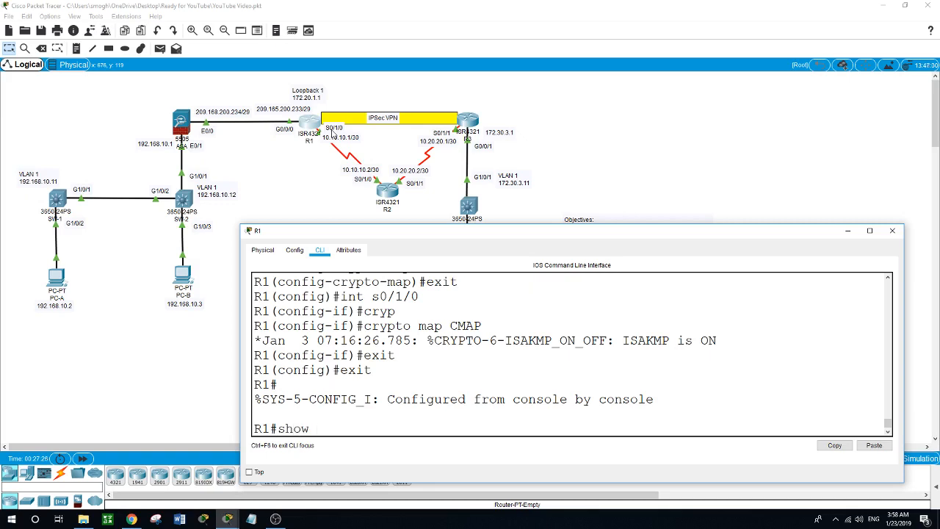
pyautogui.write(' cryp')
pyautogui.press('Tab')
pyautogui.write('ip')
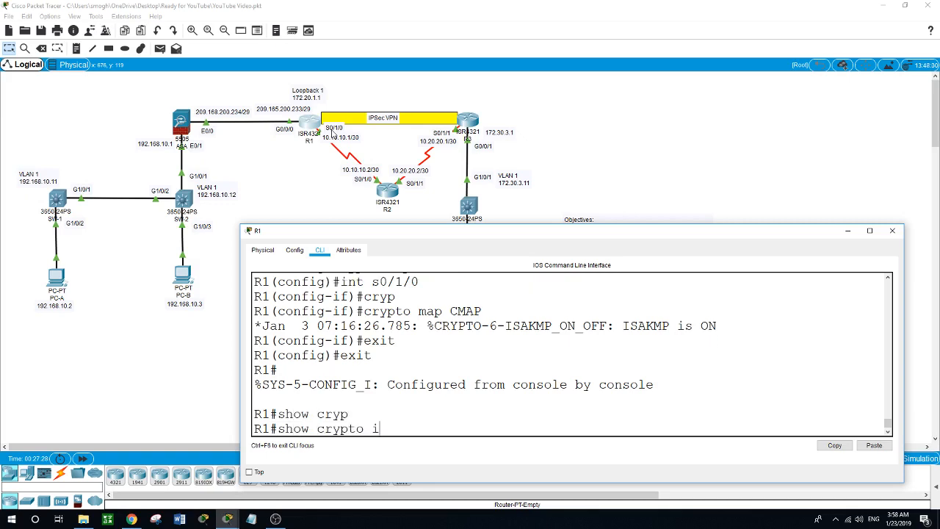
pyautogui.press('Tab')
pyautogui.write('sa')
pyautogui.press('Return')
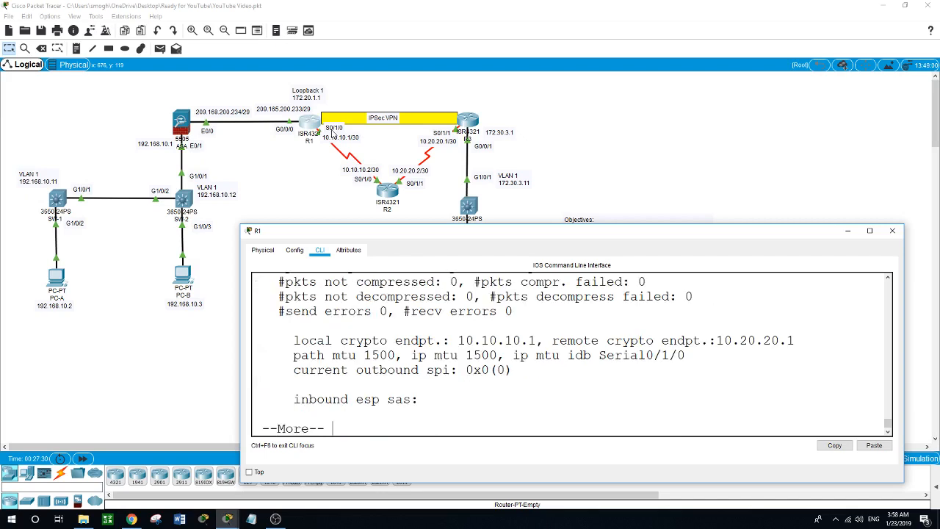
pyautogui.press('space')
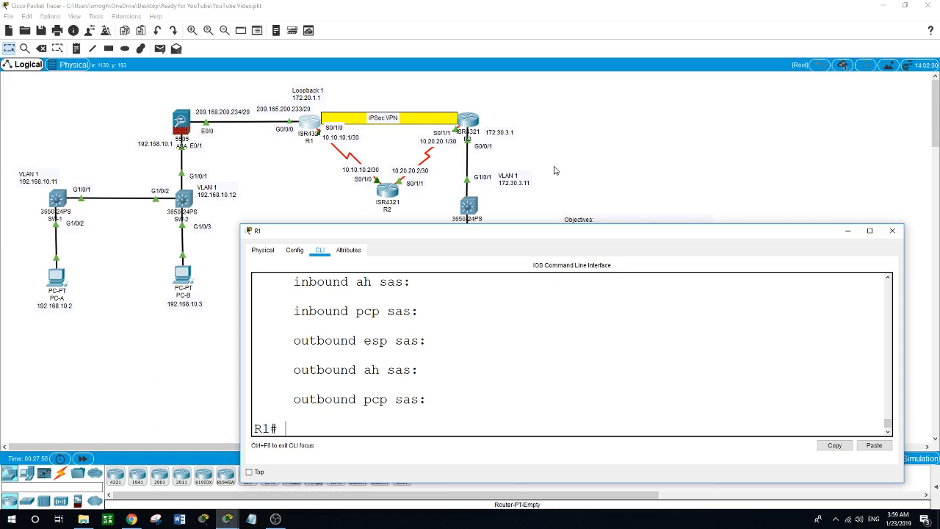
# - Open R3's CLI and enter global configuration mode with en and conf t
pyautogui.click(616, 122)
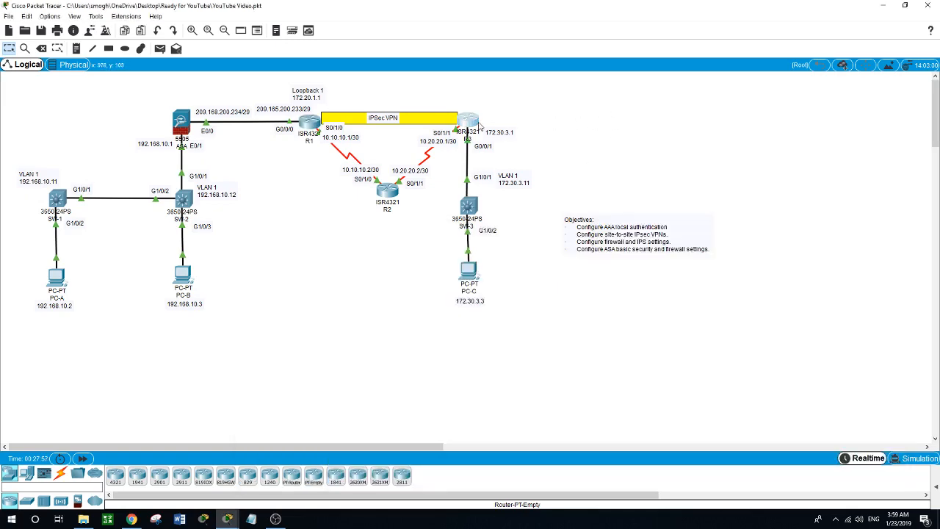
pyautogui.click(470, 121)
pyautogui.moveTo(486, 110); pyautogui.dragTo(407, 210)
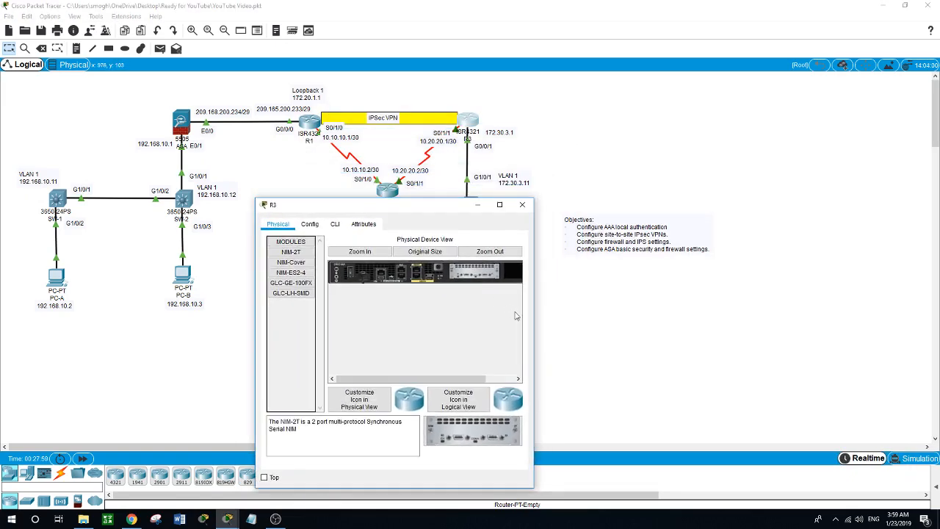
pyautogui.moveTo(538, 317); pyautogui.dragTo(904, 307)
pyautogui.click(335, 225)
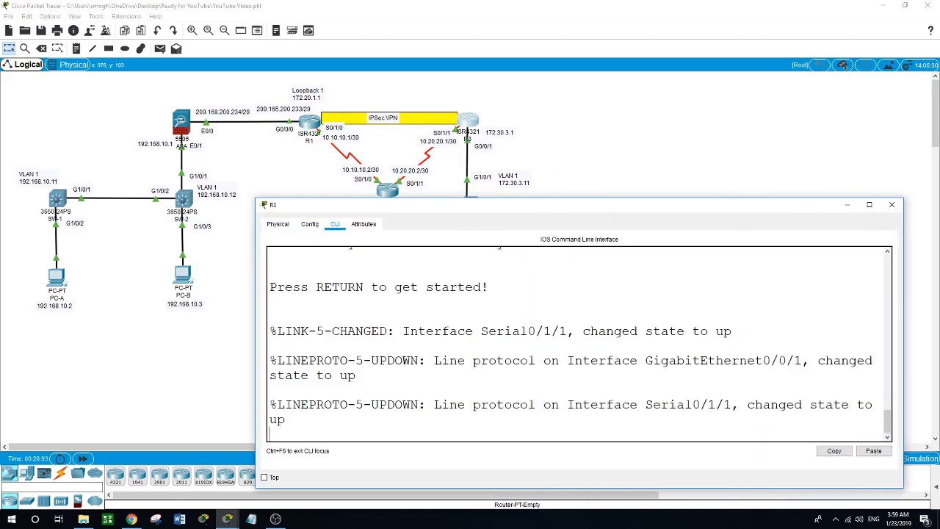
pyautogui.press('Return')
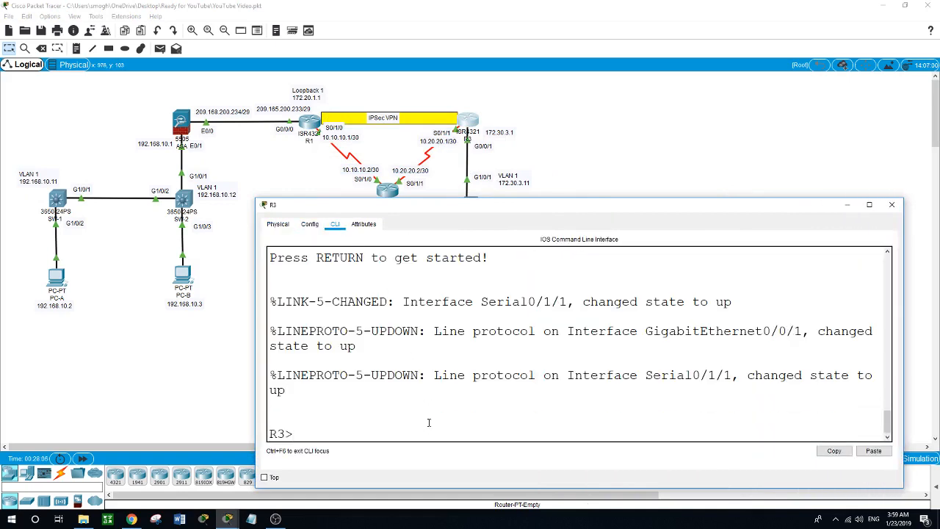
pyautogui.write('en')
pyautogui.press('Return')
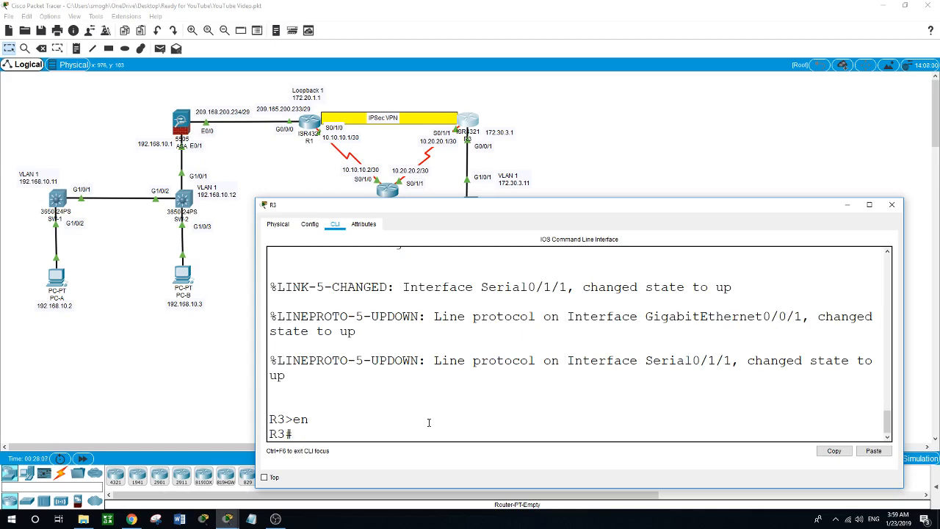
pyautogui.write('conf t')
pyautogui.press('Return')
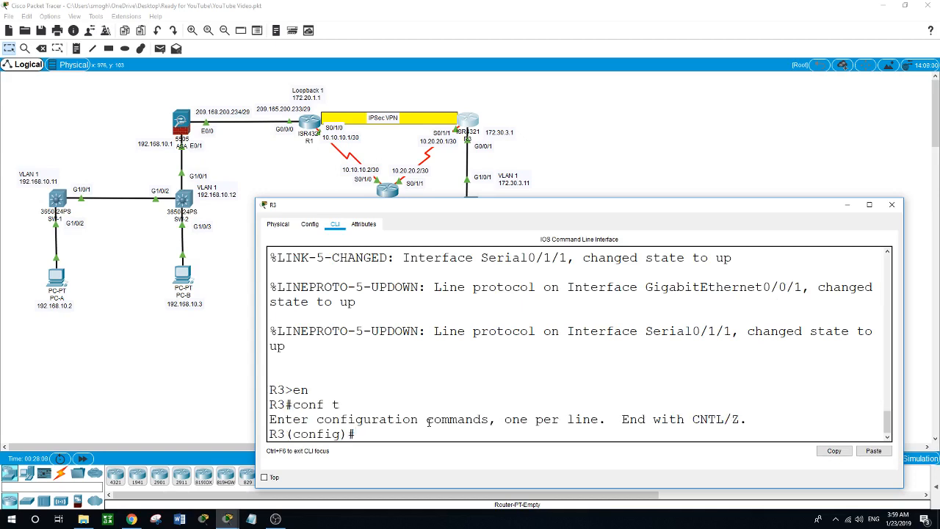
# - Add access-list 101 permit ip 172.30.3.0 0.0.0.255 172.20.1.0 0.0.0.255
pyautogui.write('acce')
pyautogui.press('Tab')
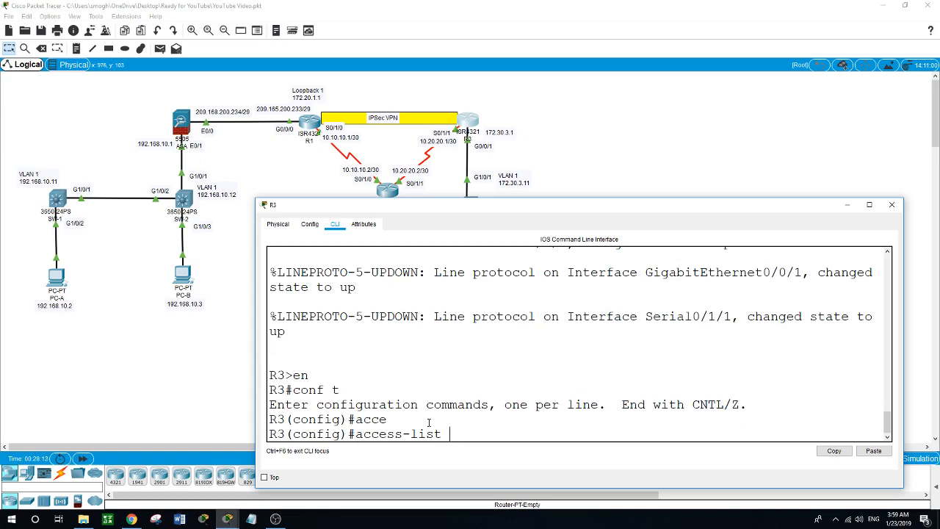
pyautogui.write('101 permit ip')
pyautogui.write('172.30.')
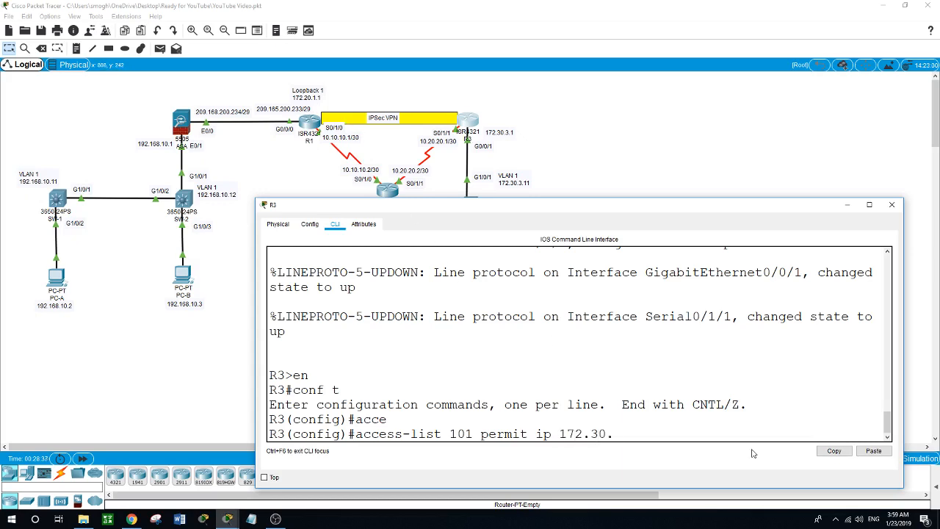
pyautogui.write('3.0 0.0.0.255 172')
pyautogui.write('.2')
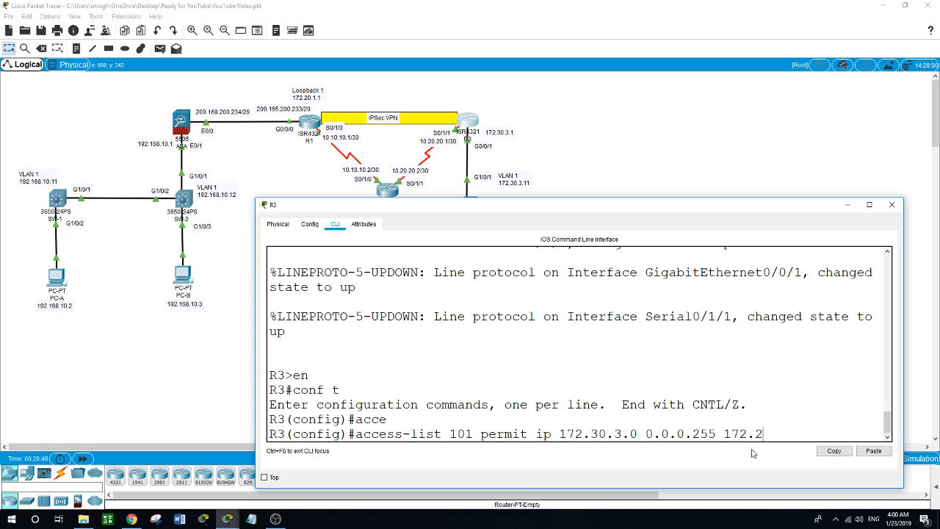
pyautogui.write('0.1.0 0.0.0.255')
pyautogui.press('Return')
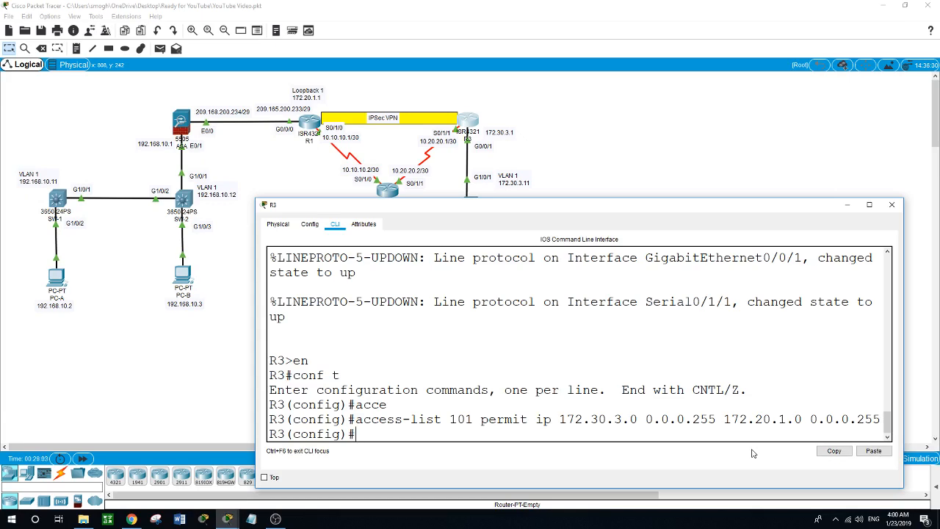
# - Create ISAKMP policy 10 on R3 with pre-share authentication
pyautogui.write('cryp')
pyautogui.press('Tab')
pyautogui.write('is')
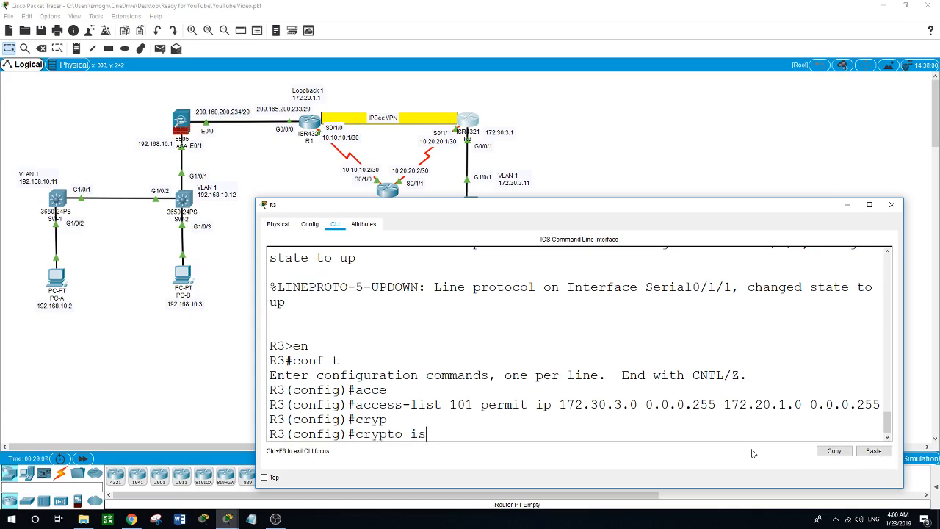
pyautogui.press('Tab')
pyautogui.write('polic')
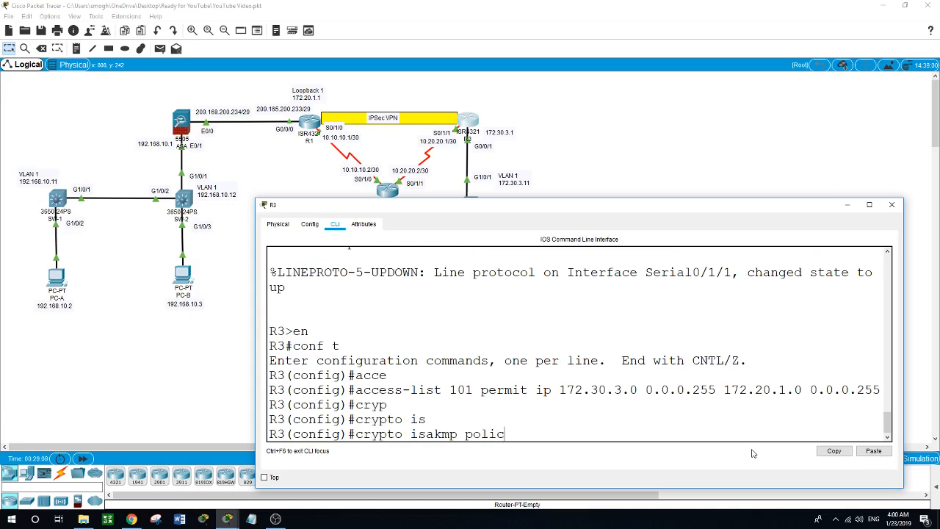
pyautogui.press('Tab')
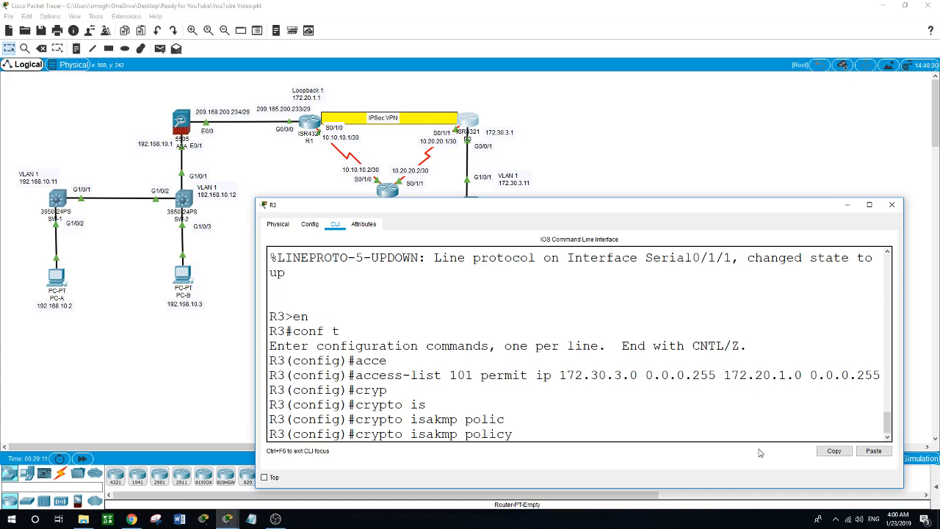
pyautogui.write('10')
pyautogui.press('Return')
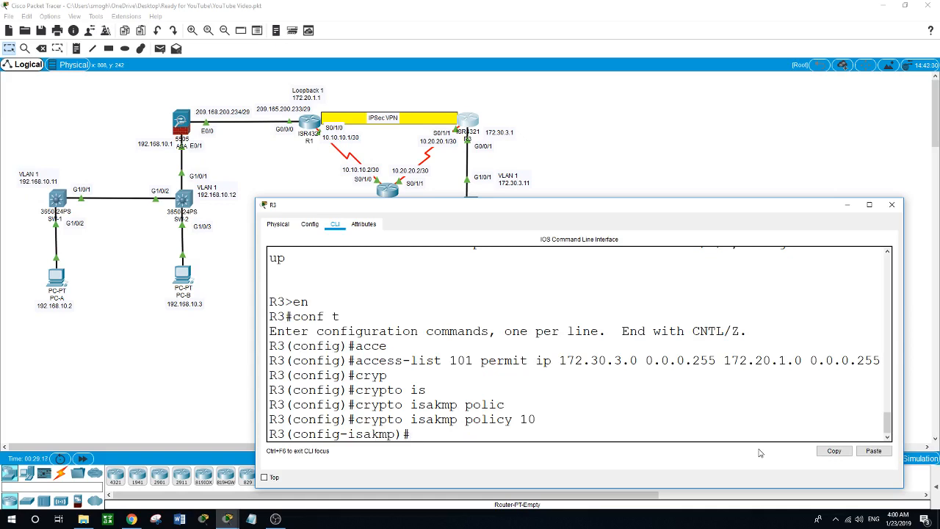
pyautogui.write('authen')
pyautogui.press('Tab')
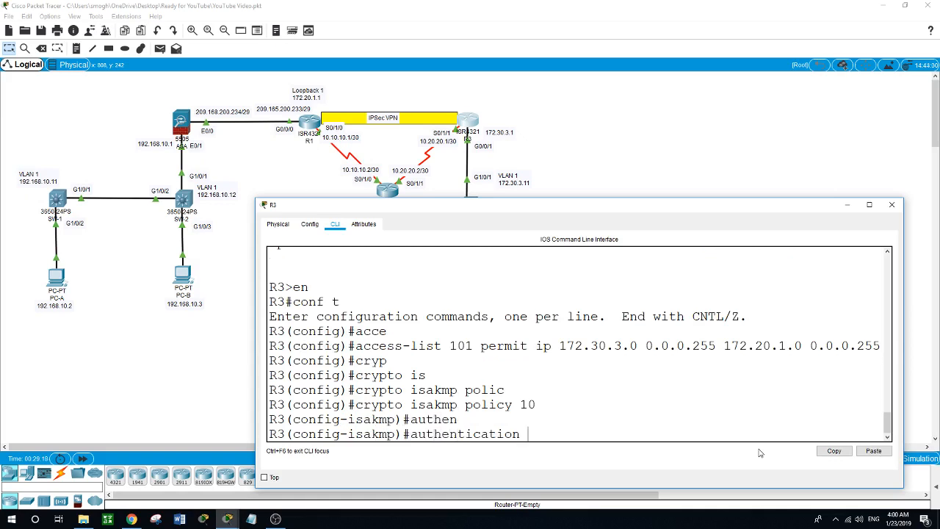
pyautogui.write('pre')
pyautogui.press('Tab')
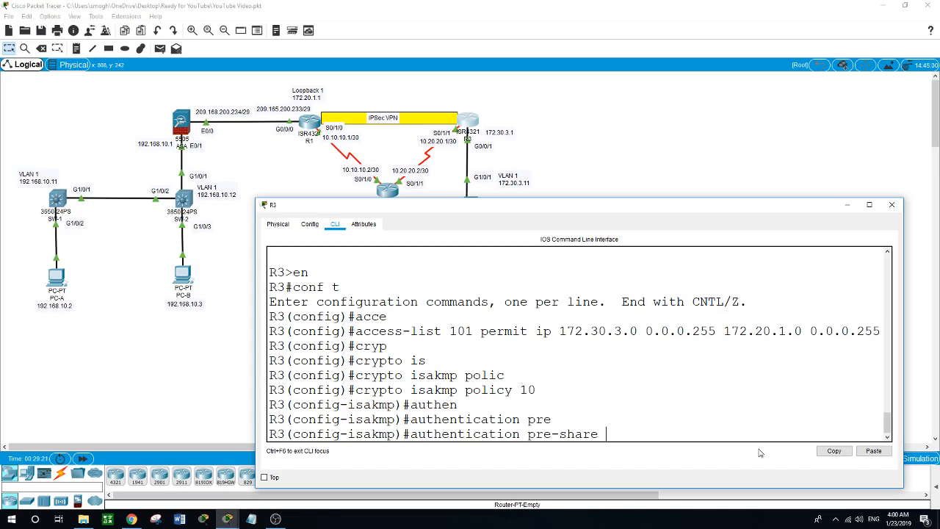
pyautogui.press('Return')
# - Add encryption aes 256, hash sha, group 5 and lifetime 3600 to the policy, then exit
pyautogui.write('enc')
pyautogui.press('Tab')
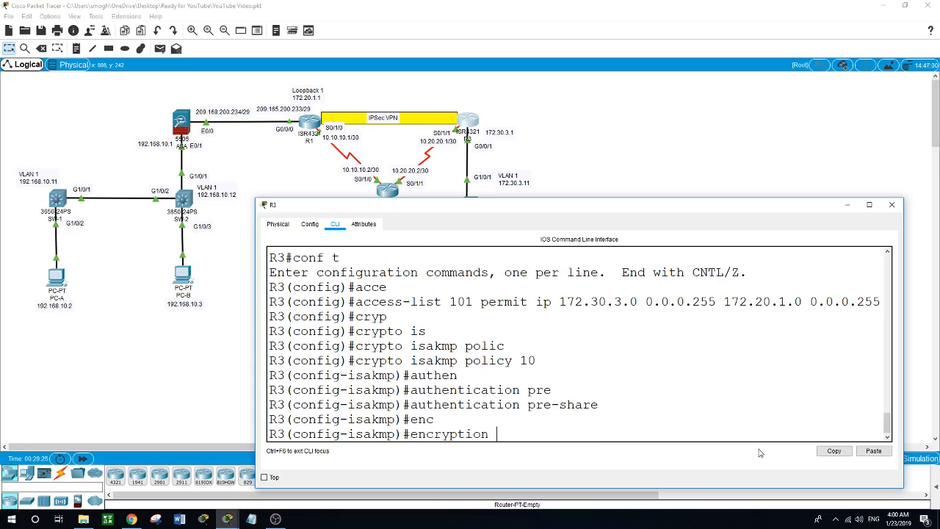
pyautogui.write('aes 256')
pyautogui.press('Return')
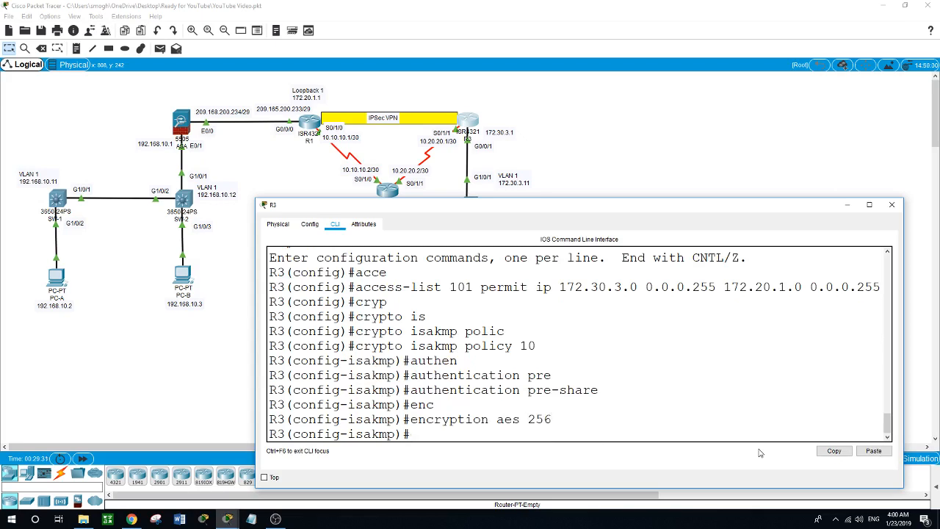
pyautogui.write('hash sha')
pyautogui.press('Return')
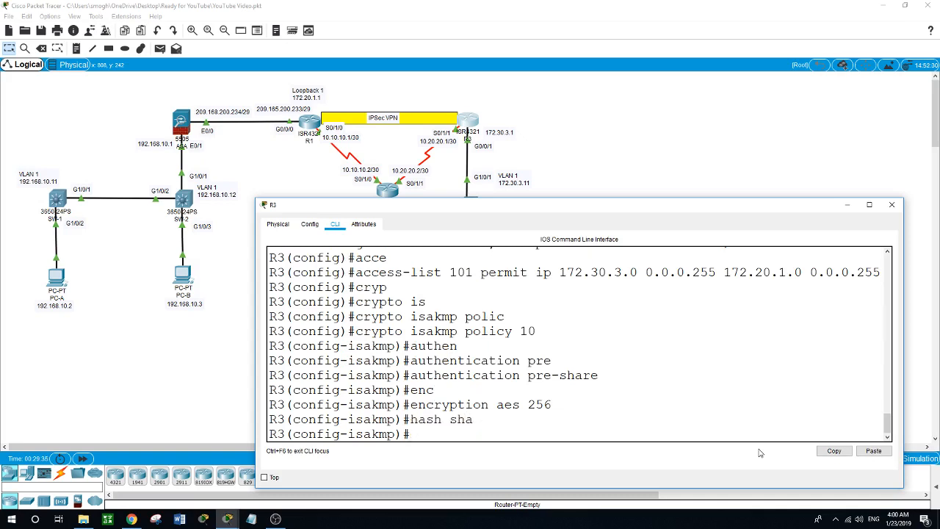
pyautogui.write('group 5')
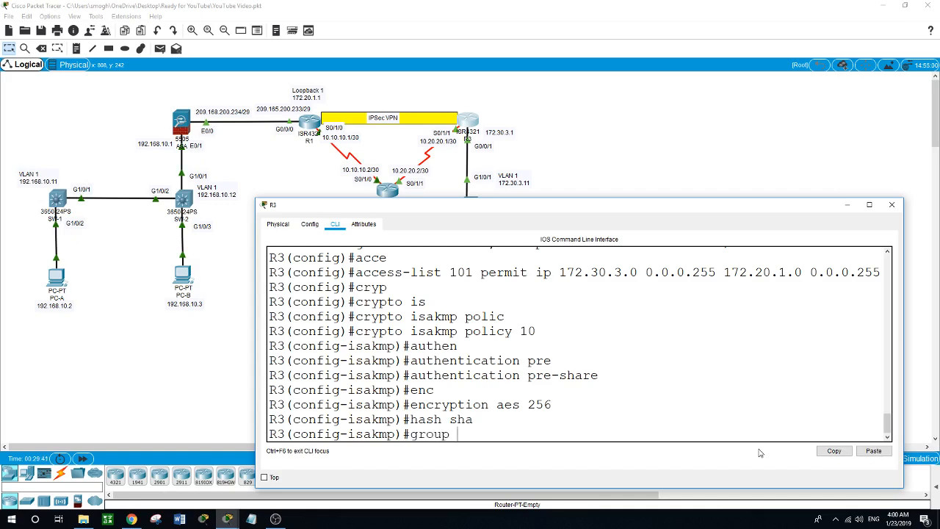
pyautogui.press('Return')
pyautogui.write('lifet')
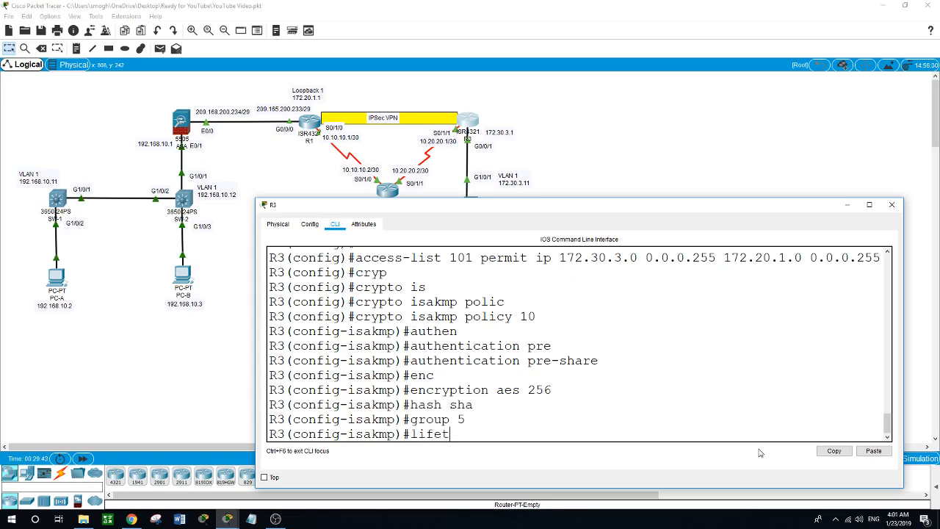
pyautogui.write('ime 3600')
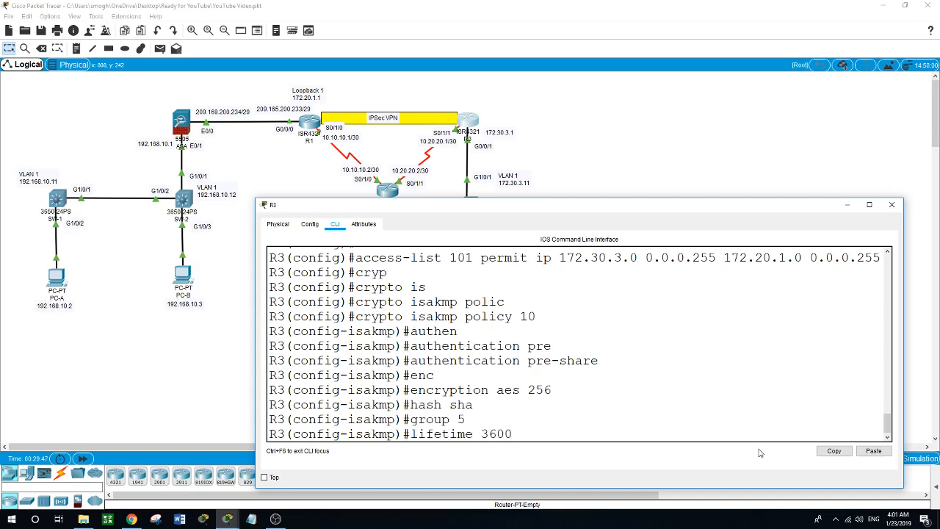
pyautogui.press('Return')
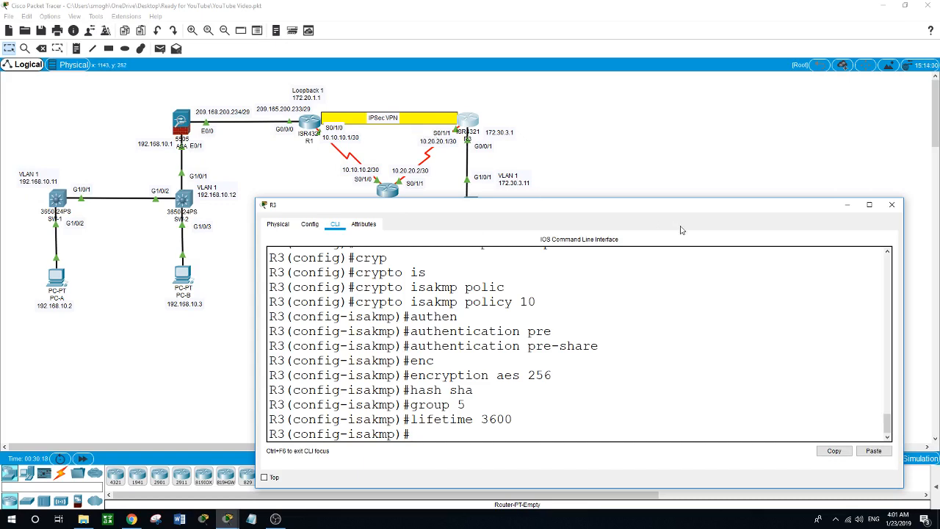
pyautogui.write('exit')
pyautogui.press('Return')
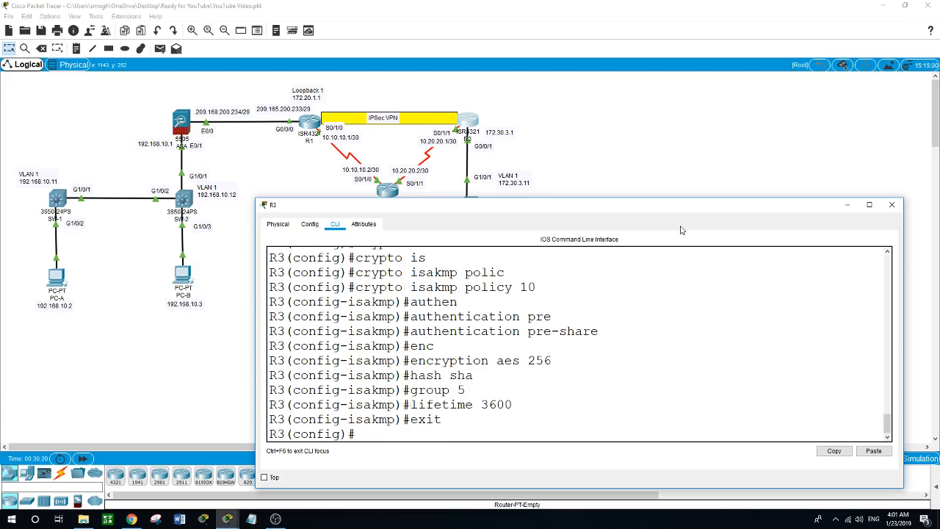
# - On R3, enter 'crypto isakmp key' with the pre-shared key for peer address 10.10.10.1
pyautogui.write('isa')
pyautogui.press('Tab')
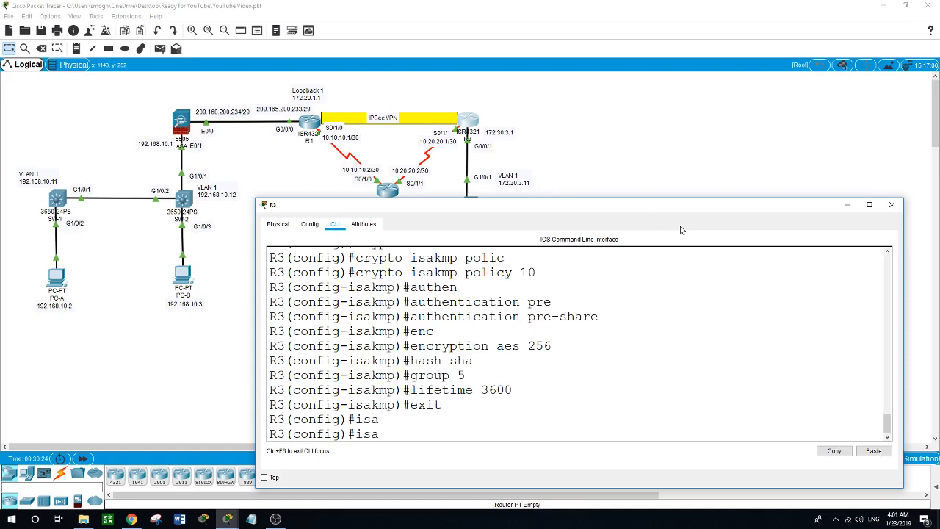
pyautogui.write('ka')
pyautogui.press('BackSpace')
pyautogui.press('BackSpace')
pyautogui.press('BackSpace')
pyautogui.press('BackSpace')
pyautogui.press('BackSpace')
pyautogui.write('cry')
pyautogui.press('Tab')
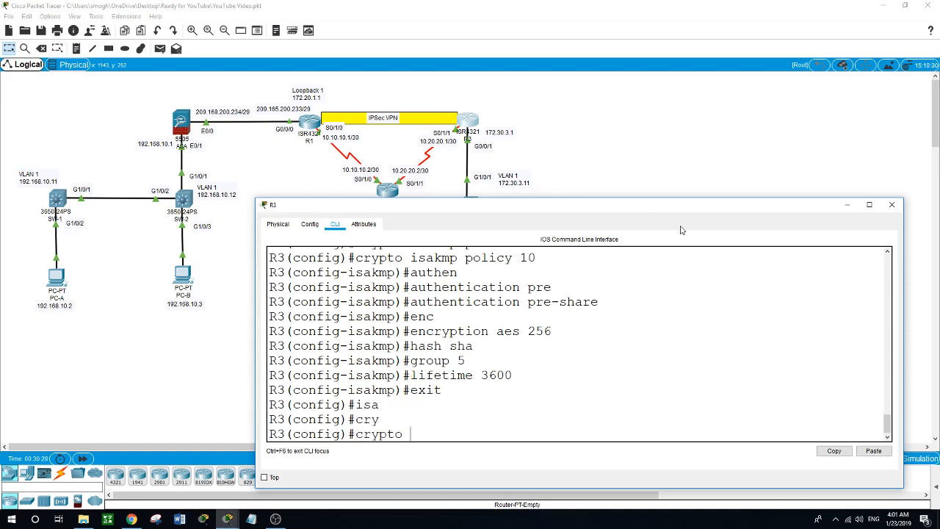
pyautogui.write('is')
pyautogui.press('Tab')
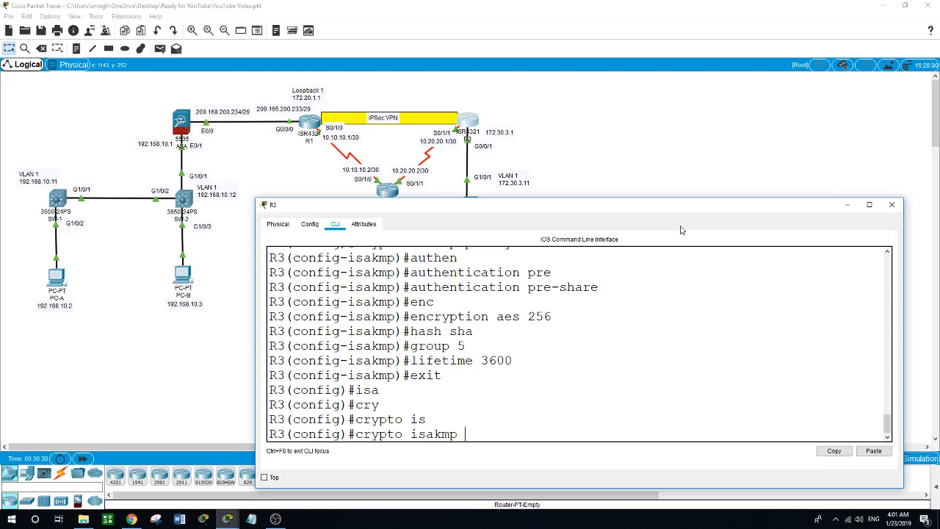
pyautogui.write('key ?')
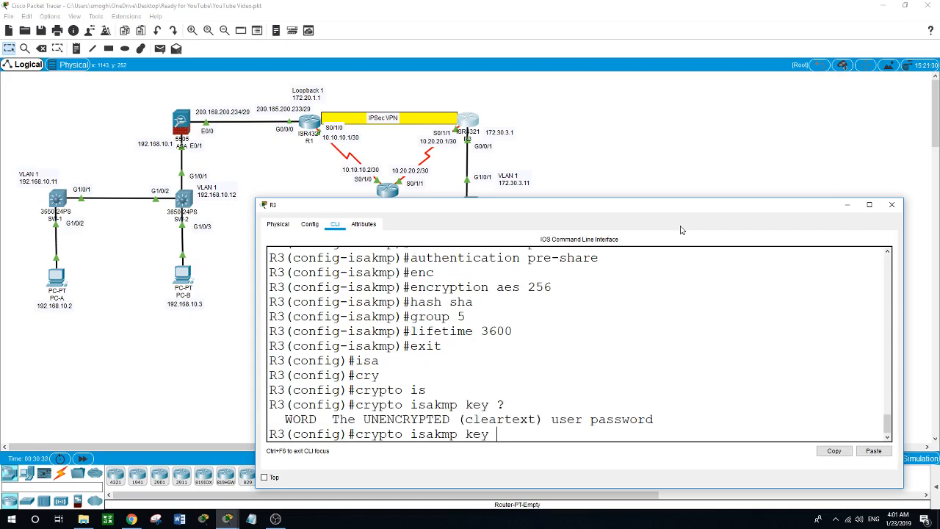
pyautogui.write('cisco ?')
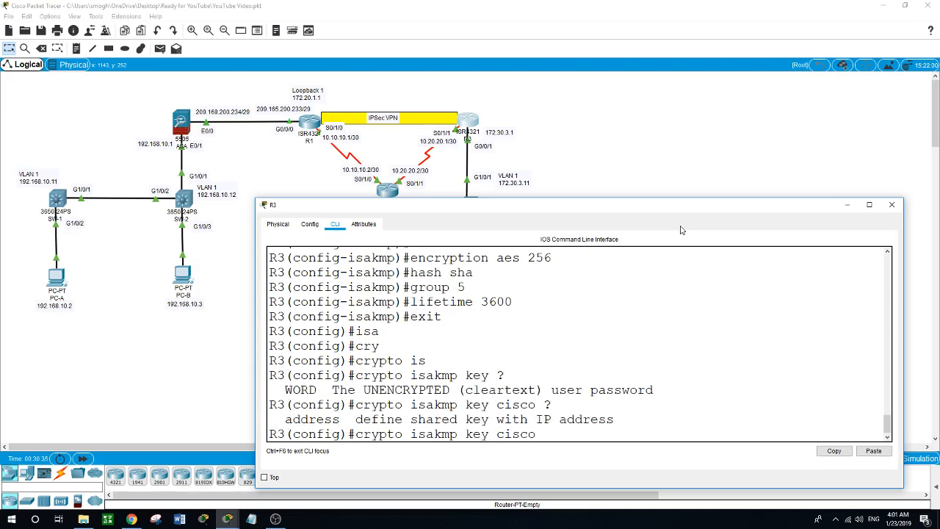
pyautogui.write('addre')
pyautogui.write('ss')
pyautogui.write('10.10.')
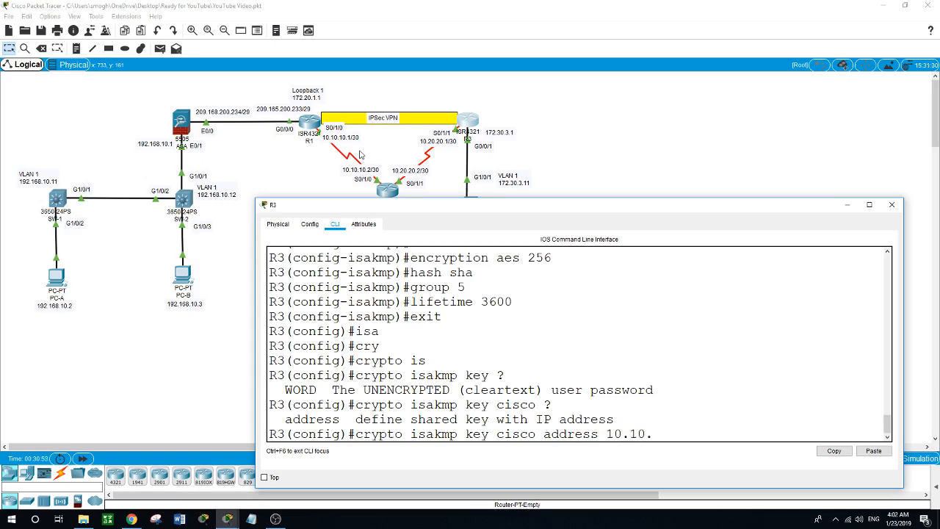
pyautogui.write('10.1')
pyautogui.press('Return')
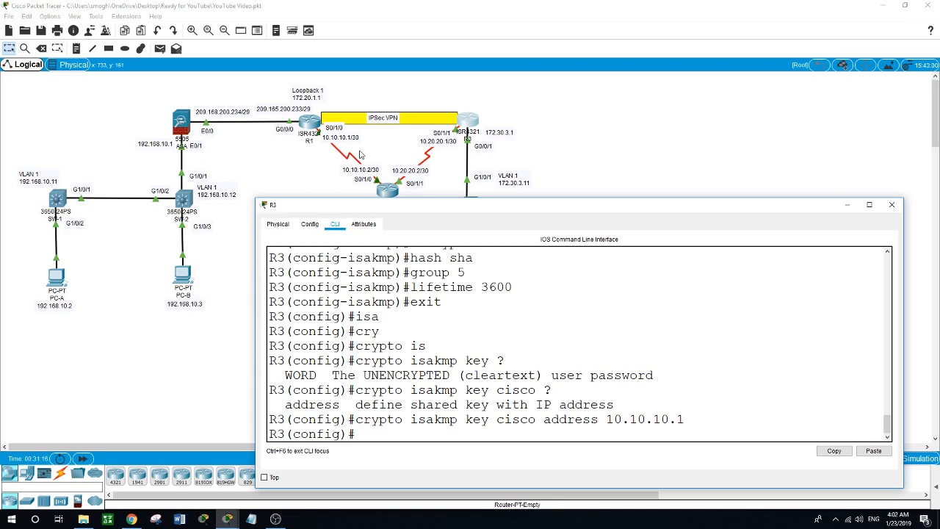
pyautogui.write('cryp')
pyautogui.press('Tab')
# - Enter 'crypto ipsec transform-set VPN-SET esp-aes 256 esp-sha-hmac' on R3
pyautogui.write('ip')
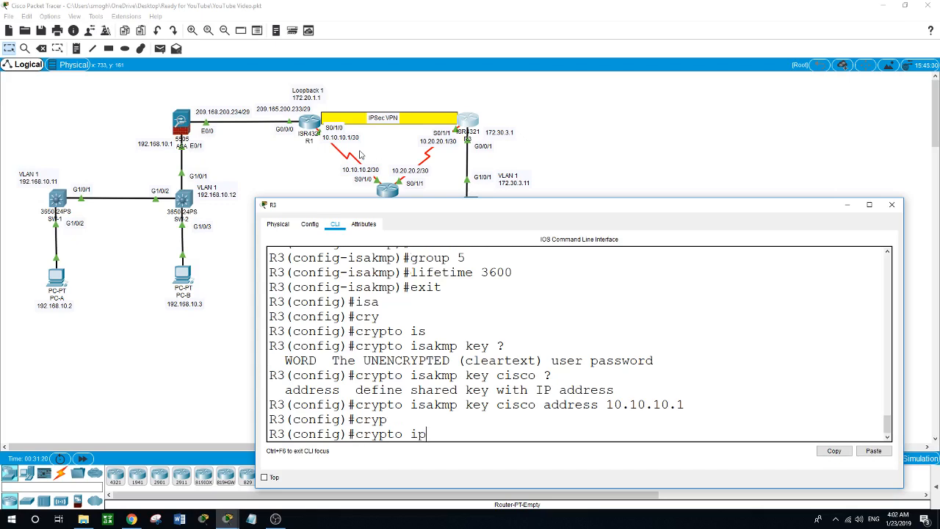
pyautogui.press('Tab')
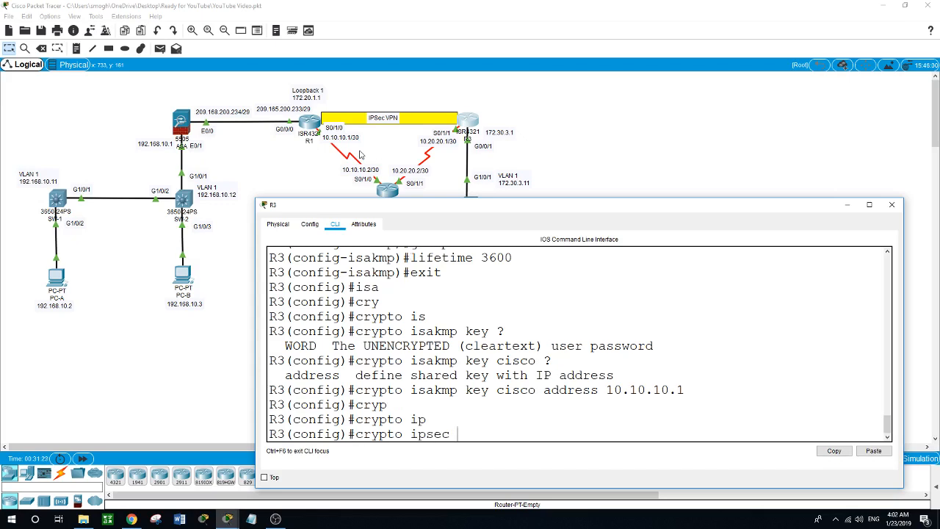
pyautogui.write('tran')
pyautogui.press('Tab')
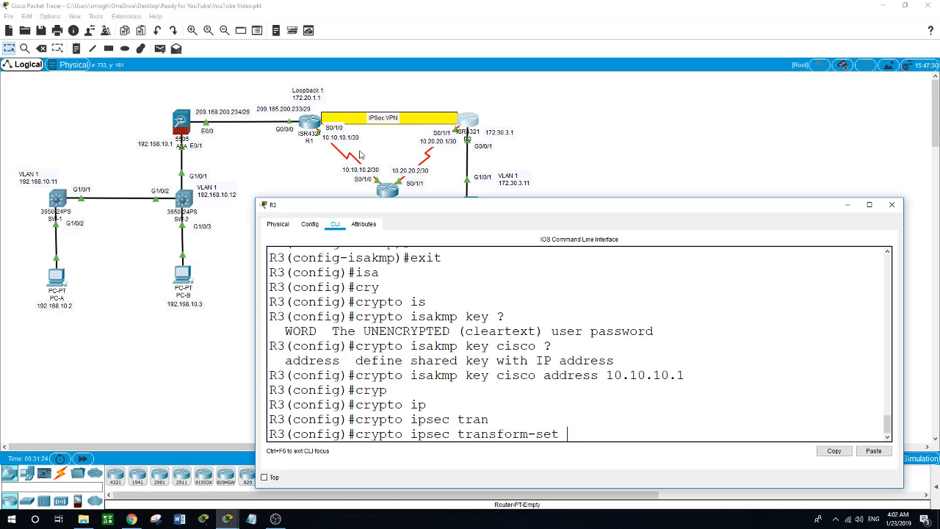
pyautogui.write('VPN-SEt')
pyautogui.press('BackSpace')
pyautogui.write('T esp-a')
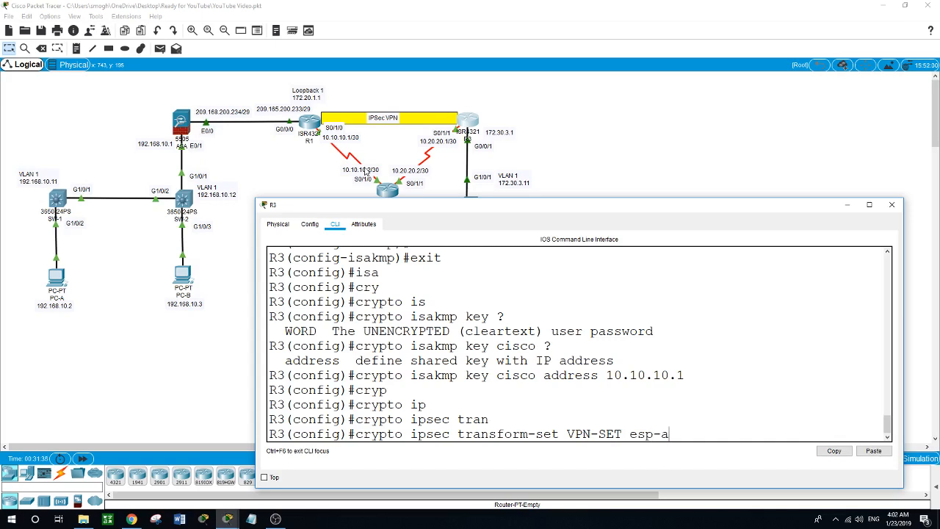
pyautogui.write('es 256 esp-sh')
pyautogui.press('Tab')
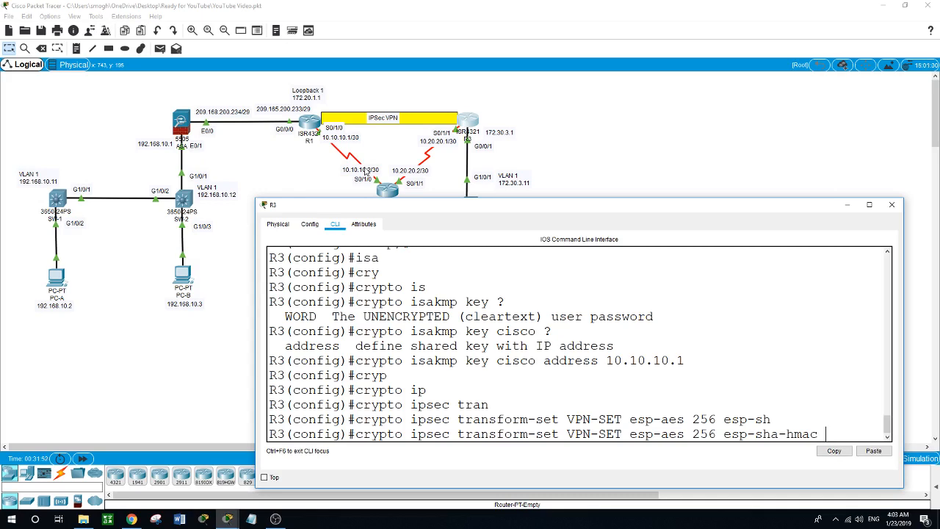
pyautogui.press('Return')
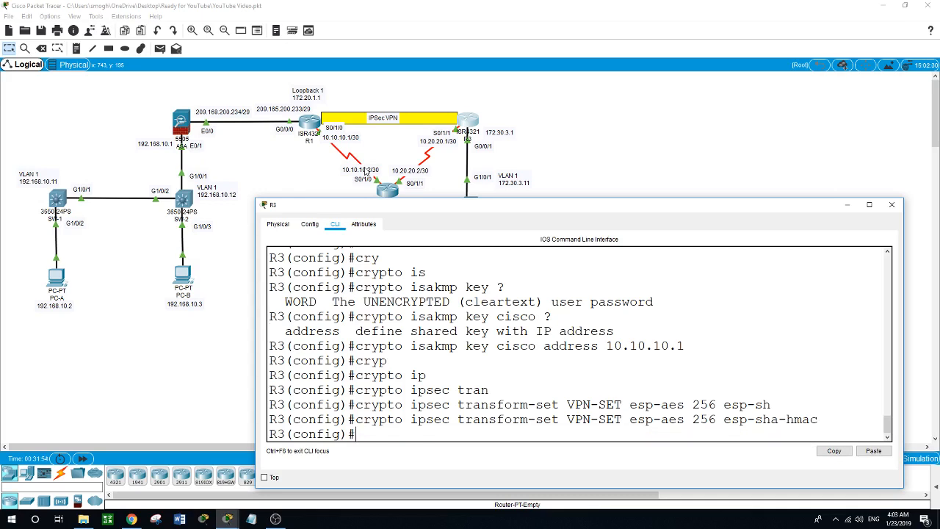
# - Create crypto map CMAP with sequence 10 as ipsec-isakmp on R3
pyautogui.write('cryp')
pyautogui.press('Tab')
pyautogui.write('map')
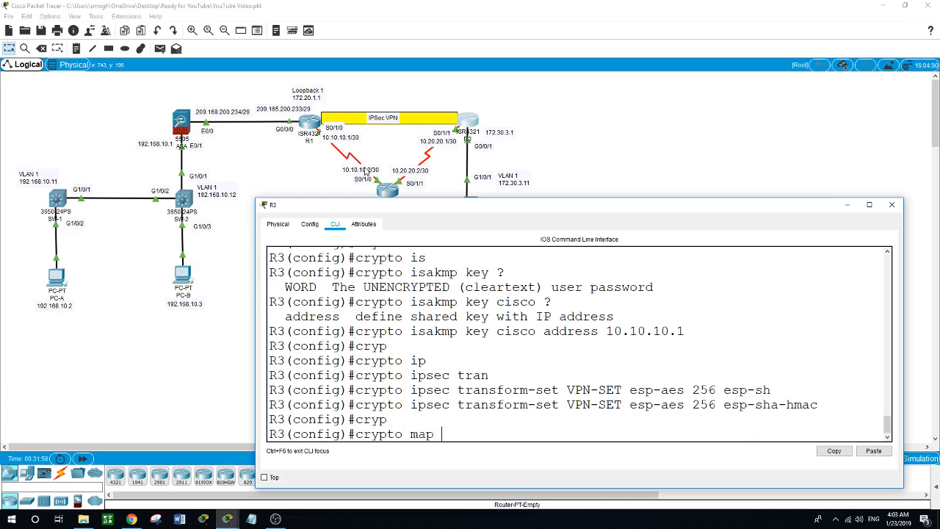
pyautogui.write(' CMAp')
pyautogui.press('BackSpace')
pyautogui.write('P 10')
pyautogui.press('Tab')
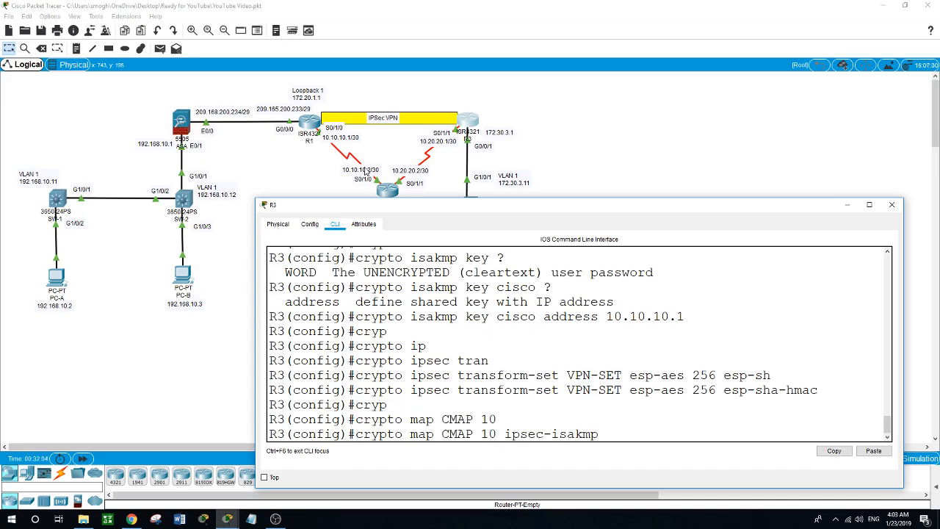
pyautogui.press('Return')
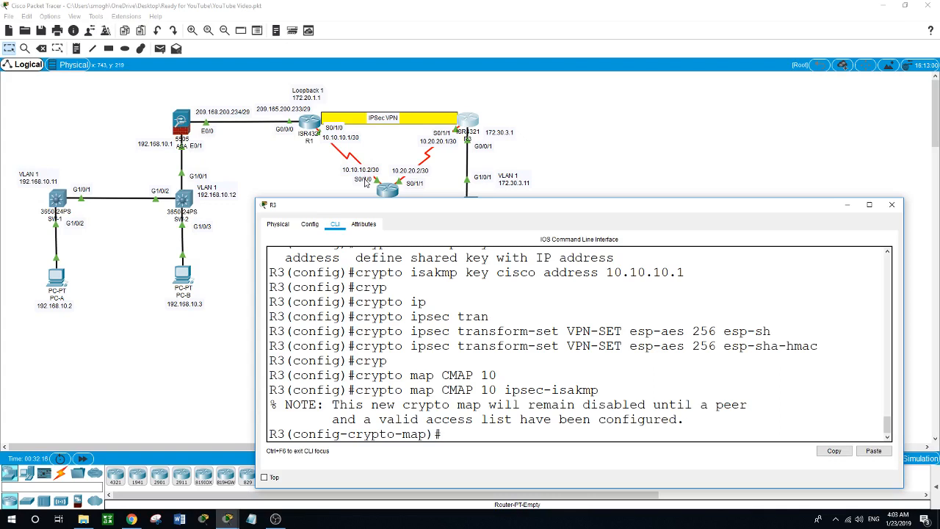
# - Set the CMAP 10 peer to 10.10.10.1
pyautogui.write('set ?peer')
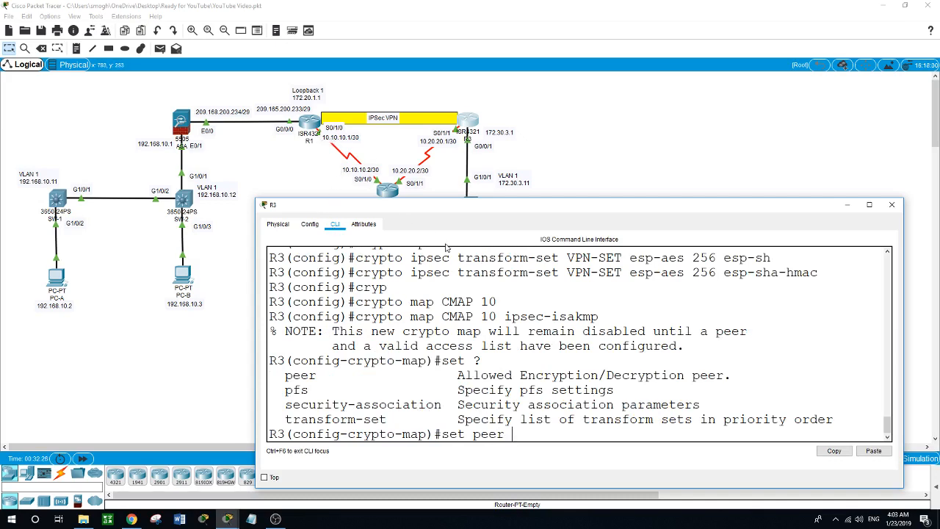
pyautogui.write('10.10.10.1')
pyautogui.press('Return')
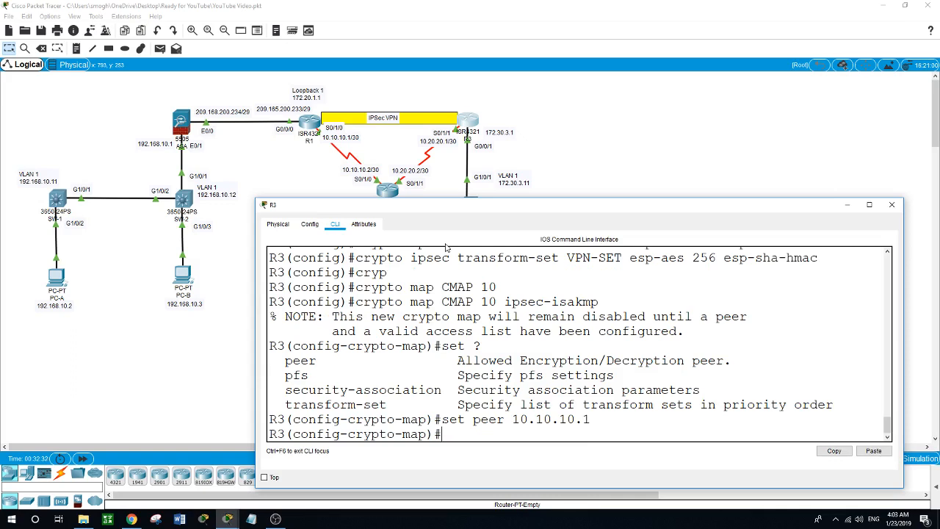
pyautogui.write('set pfs')
# - Enter set pfs group5, set transform-set VPN-SET and match address 101, then exit
pyautogui.write('group5')
pyautogui.press('Return')
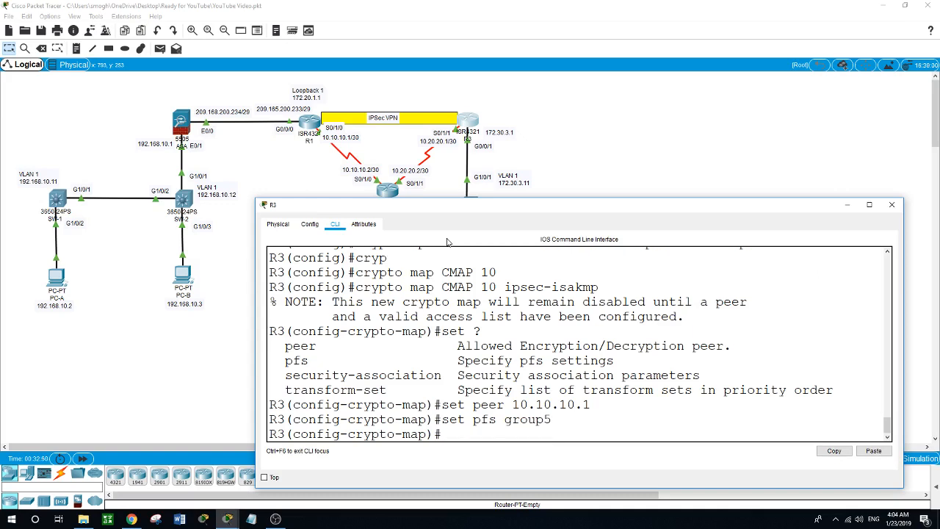
pyautogui.write('set tr')
pyautogui.press('Tab')
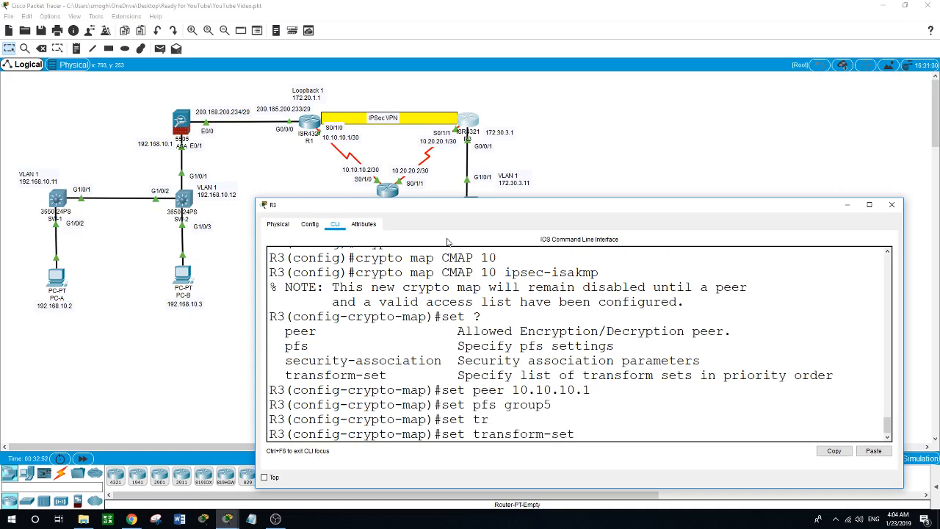
pyautogui.write('VPN-SET')
pyautogui.press('Return')
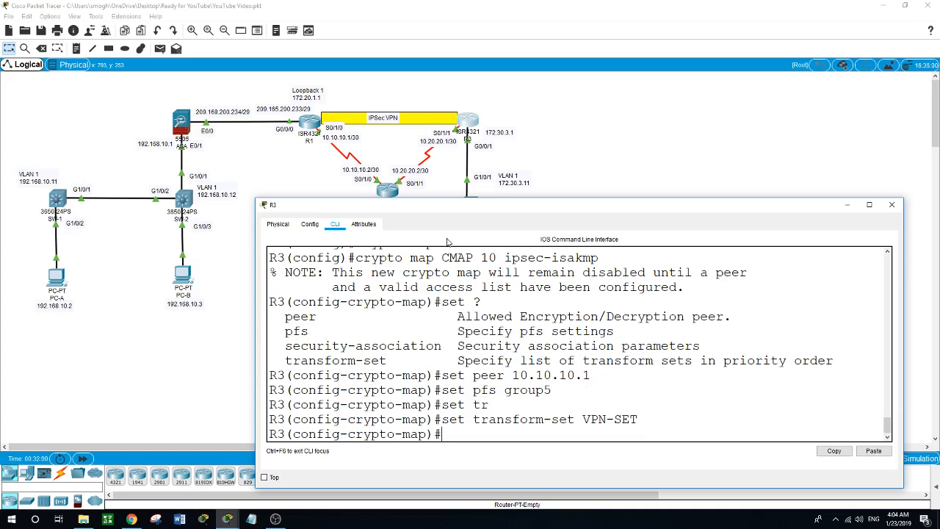
pyautogui.write('match ?add')
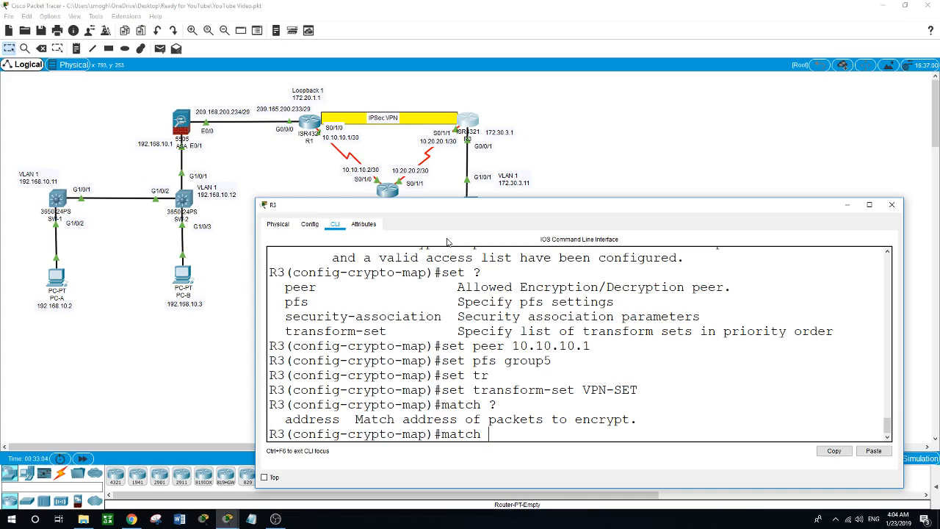
pyautogui.write('ress 101')
pyautogui.press('Return')
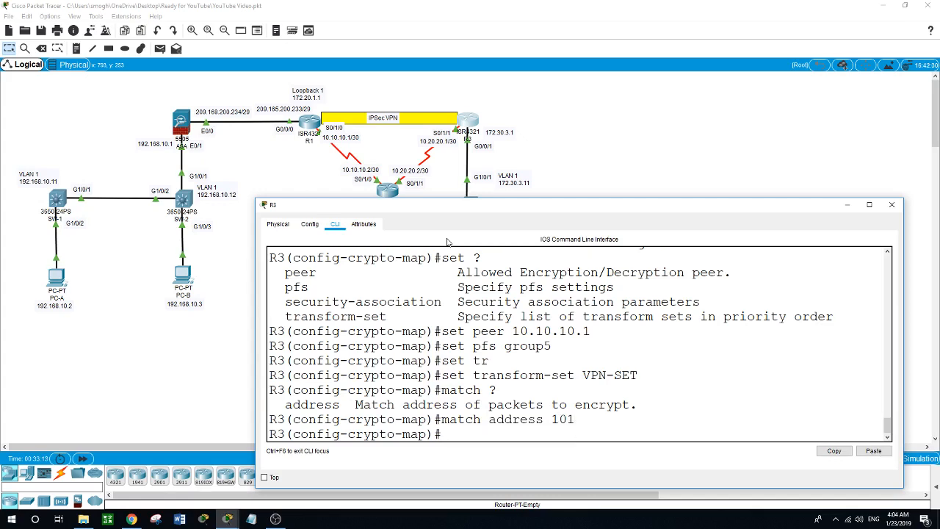
pyautogui.write('exit')
pyautogui.press('Return')
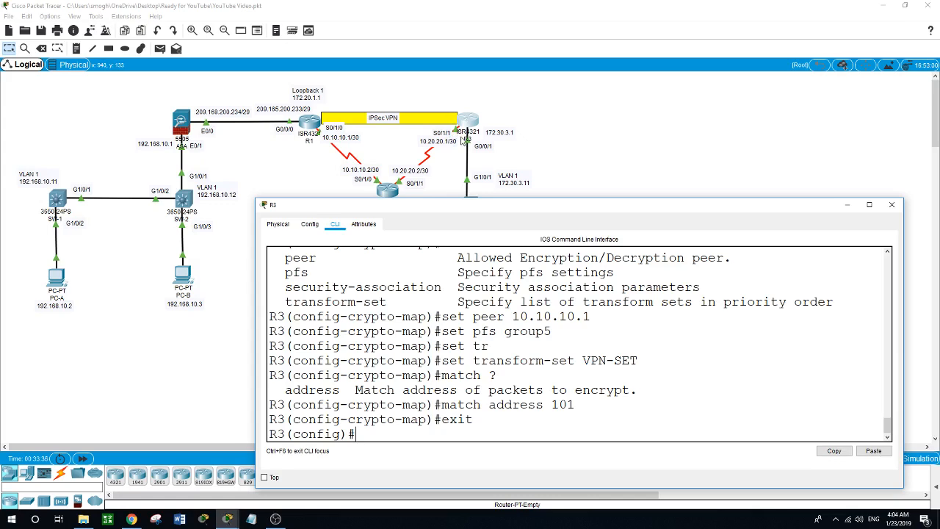
# - Apply crypto map CMAP to R3's Serial0/1/1 interface so ISAKMP turns on
pyautogui.write('int s0/1/1')
pyautogui.press('Return')
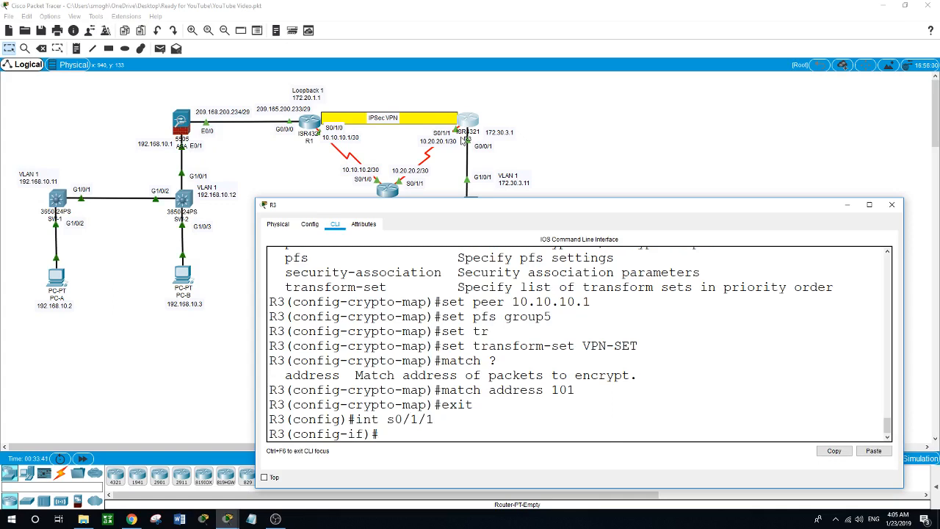
pyautogui.write('cry')
pyautogui.press('Tab')
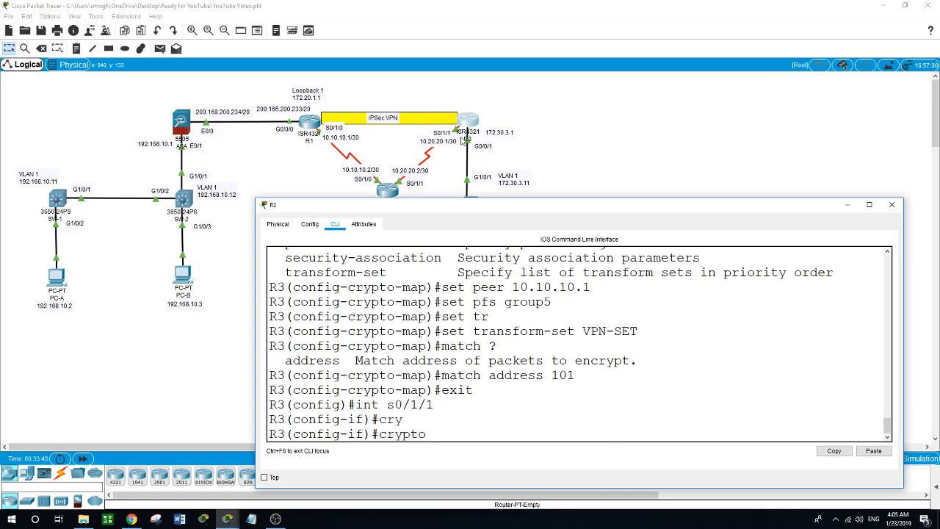
pyautogui.write('map CMAP')
pyautogui.press('Return')
# - Exit interface and global configuration back to R3's privileged EXEC prompt
pyautogui.write('exit')
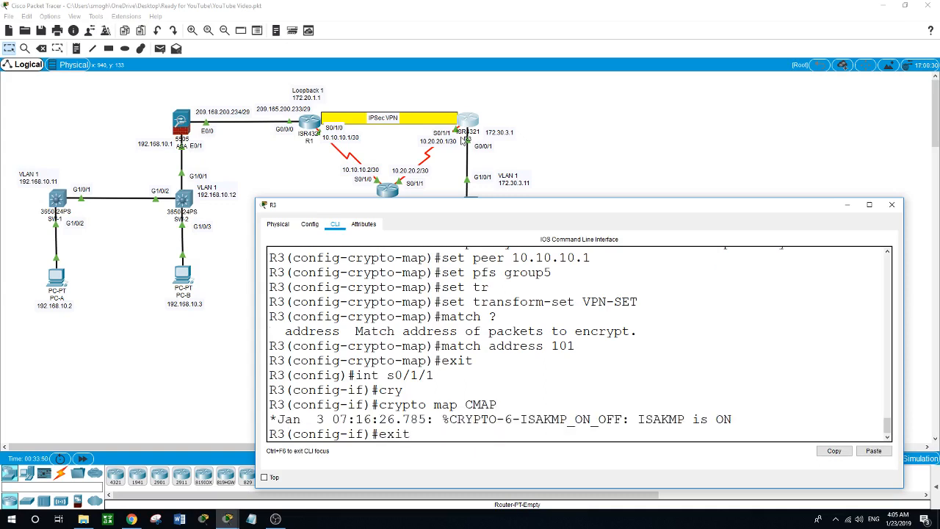
pyautogui.press('Return')
pyautogui.write('exit')
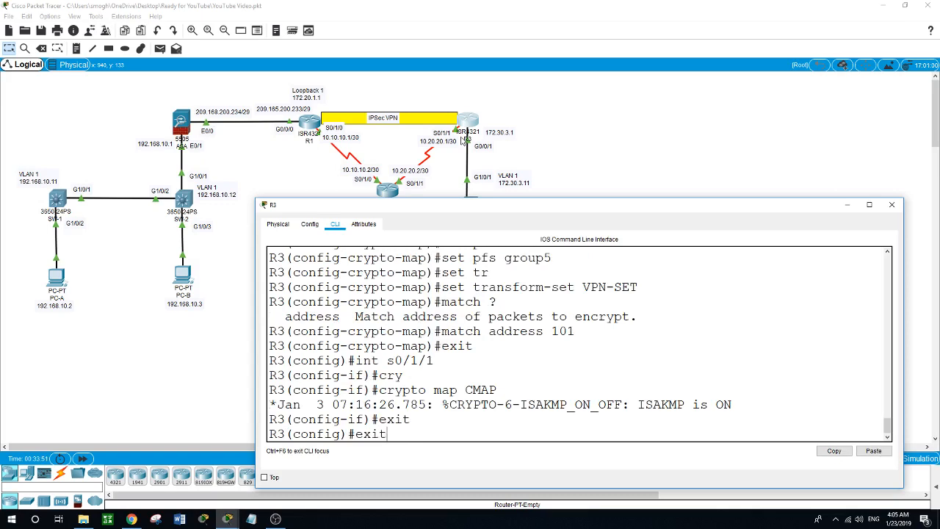
pyautogui.press('Return')
pyautogui.write('show')
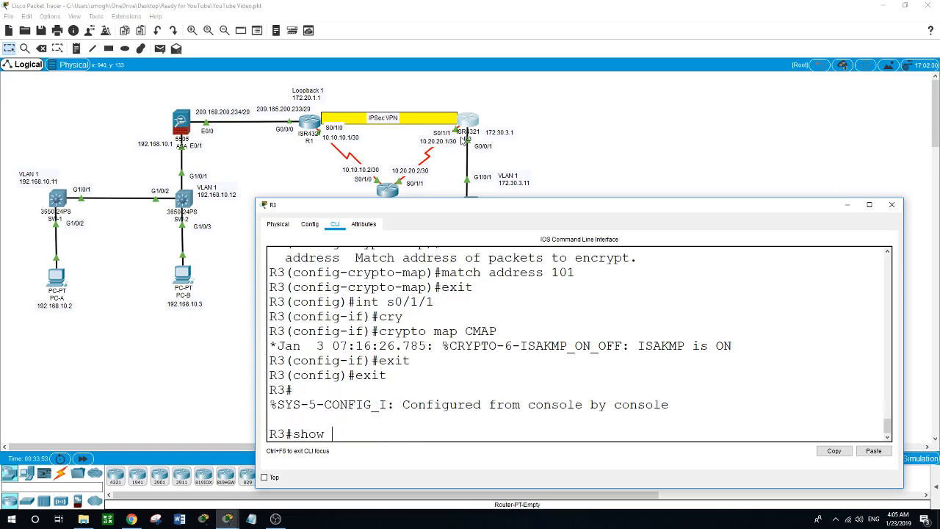
pyautogui.write(' cryp')
# - Run 'show crypto ipsec sa' on R3: peer 10.10.10.1 on Serial0/1/1, all packet counters 0
pyautogui.press('Tab')
pyautogui.write('i')
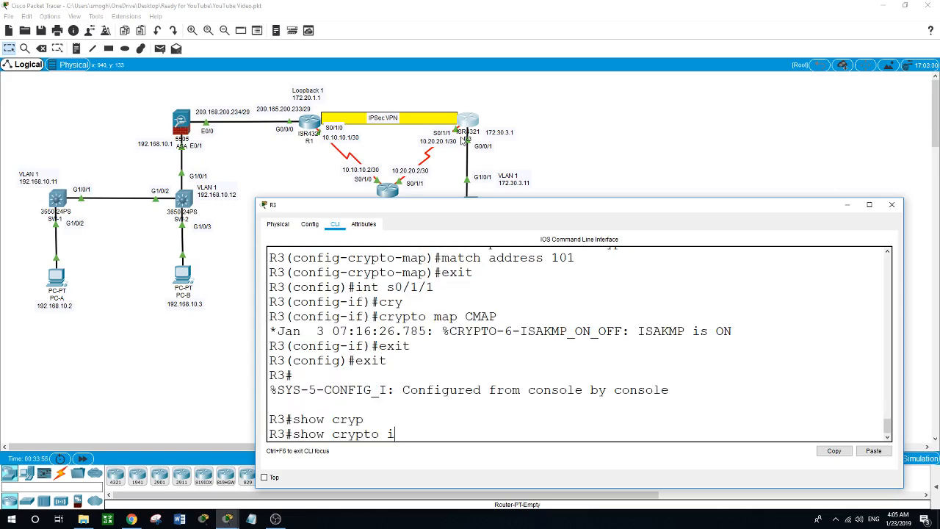
pyautogui.press('Tab')
pyautogui.write('p')
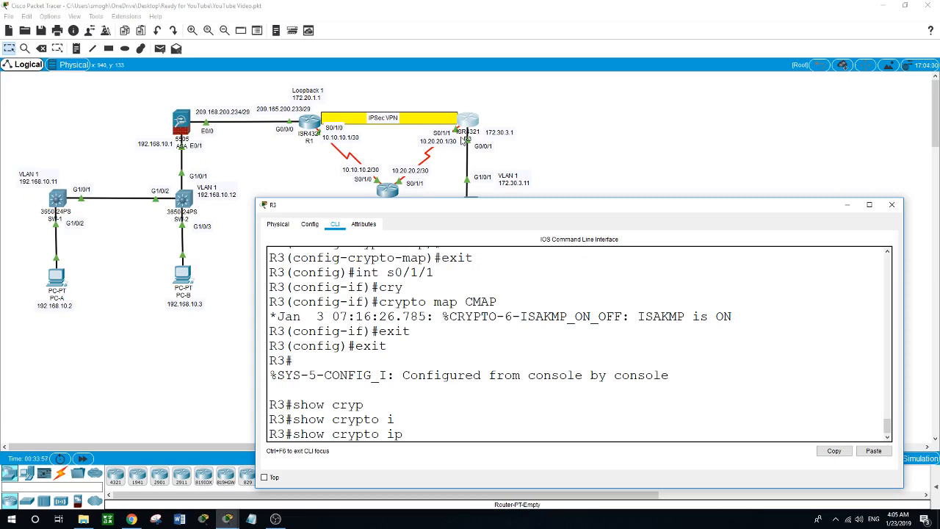
pyautogui.press('Tab')
pyautogui.write('sa')
pyautogui.press('Return')
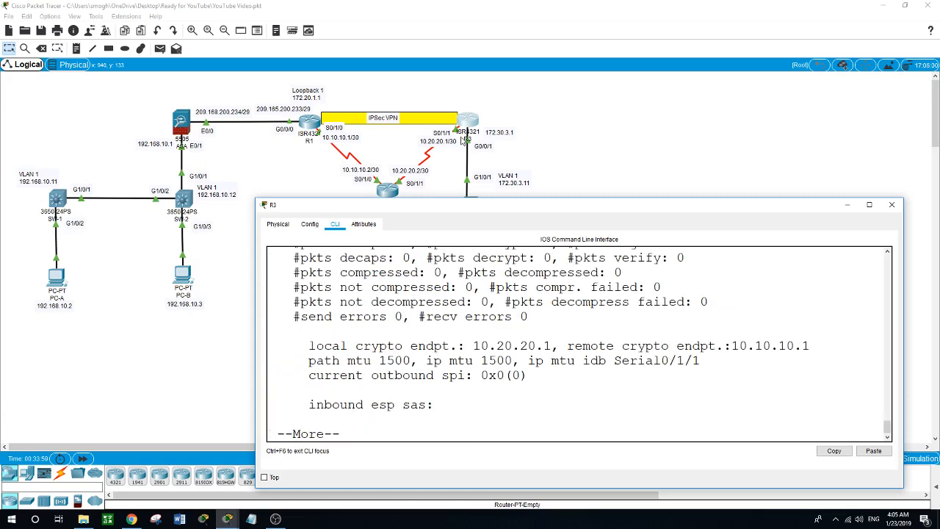
pyautogui.press('space')
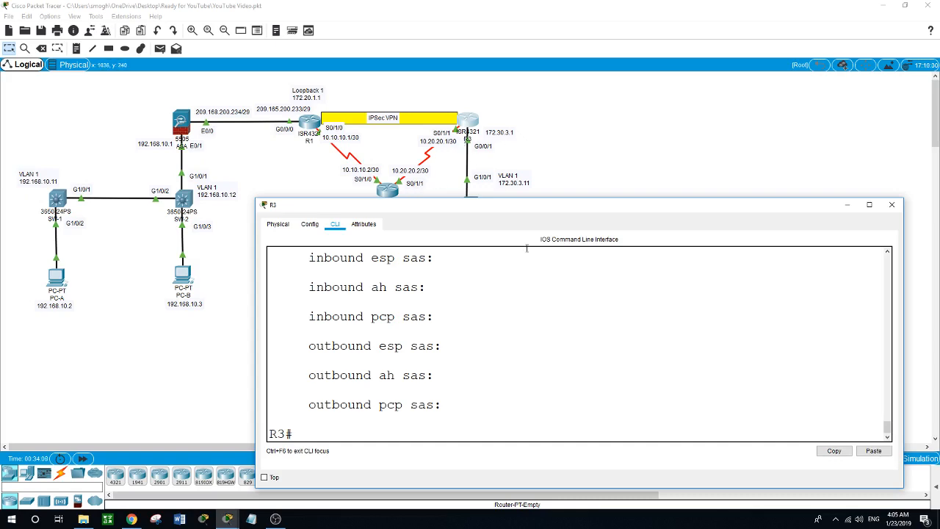
# - Ping 172.20.1.1 twice from PC-C with 0% loss, then bring R3's console back
pyautogui.click(650, 146)
pyautogui.click(468, 272)
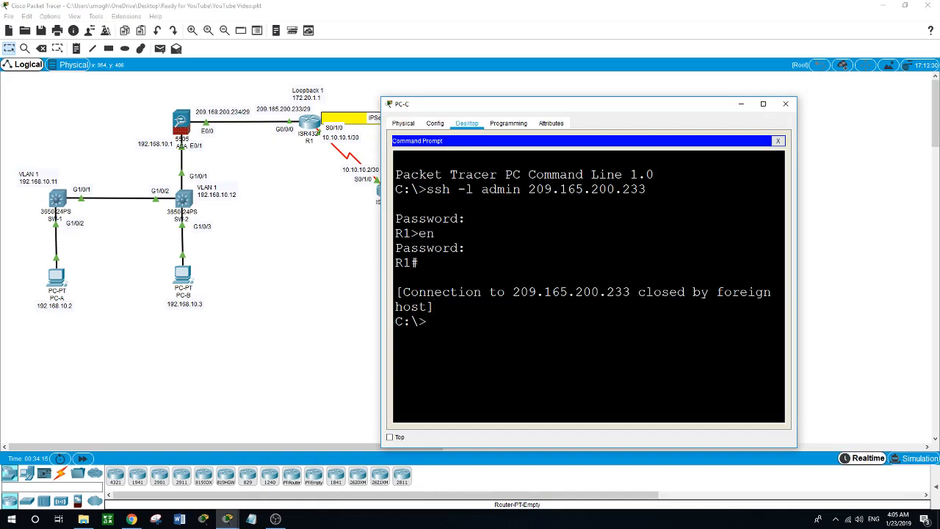
pyautogui.press('Return')
pyautogui.write('ping 172.20.1.1')
pyautogui.press('Return')
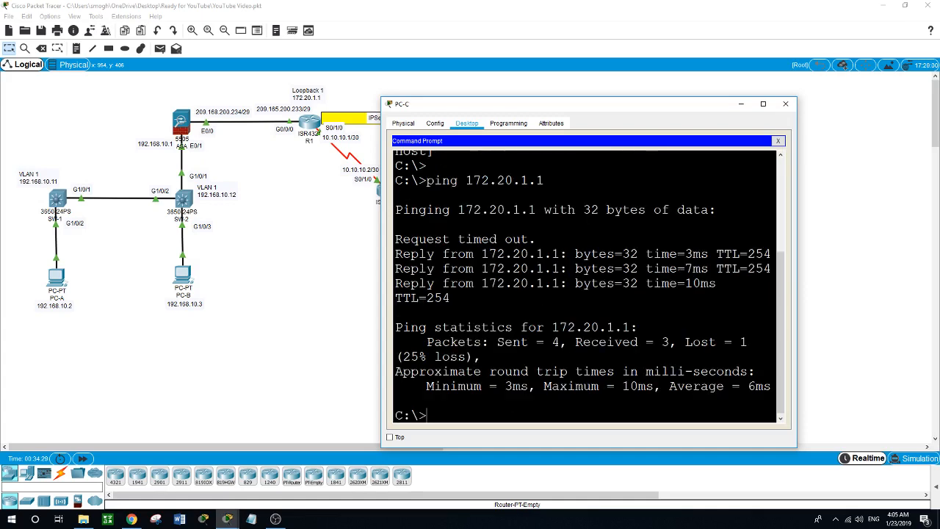
pyautogui.press('Up')
pyautogui.press('Return')
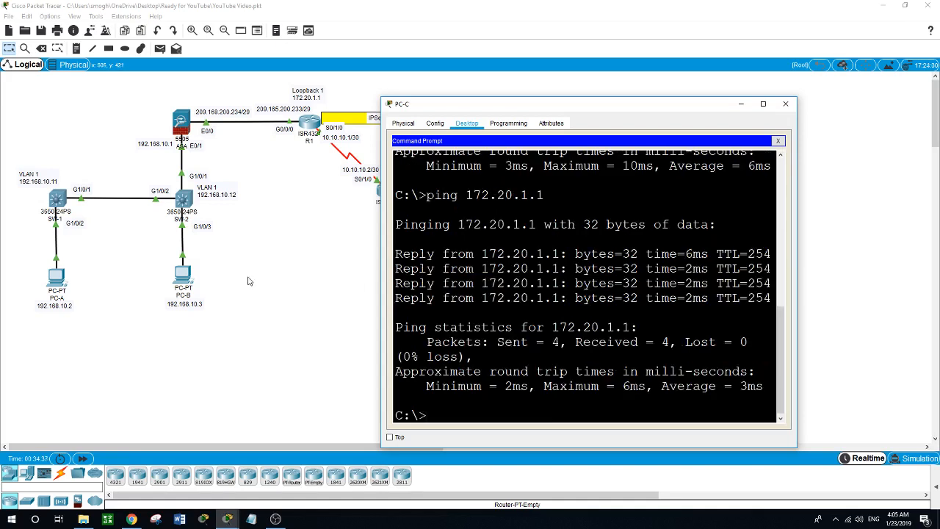
pyautogui.click(284, 275)
pyautogui.click(475, 122)
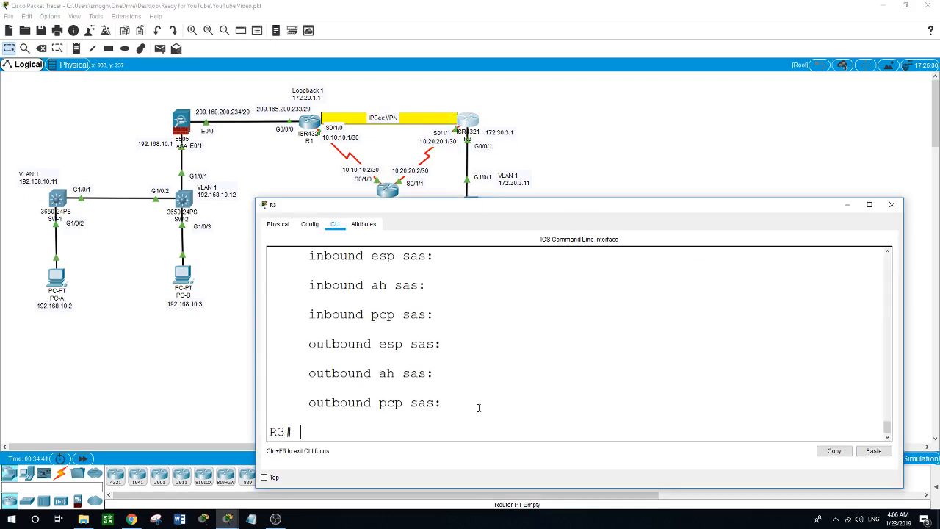
# - Rerun 'show crypto ipsec sa' on R3, confirming 7 packets encapsulated and 7 decrypted
pyautogui.write('show cr')
pyautogui.press('Tab')
pyautogui.write('ip')
pyautogui.press('Tab')
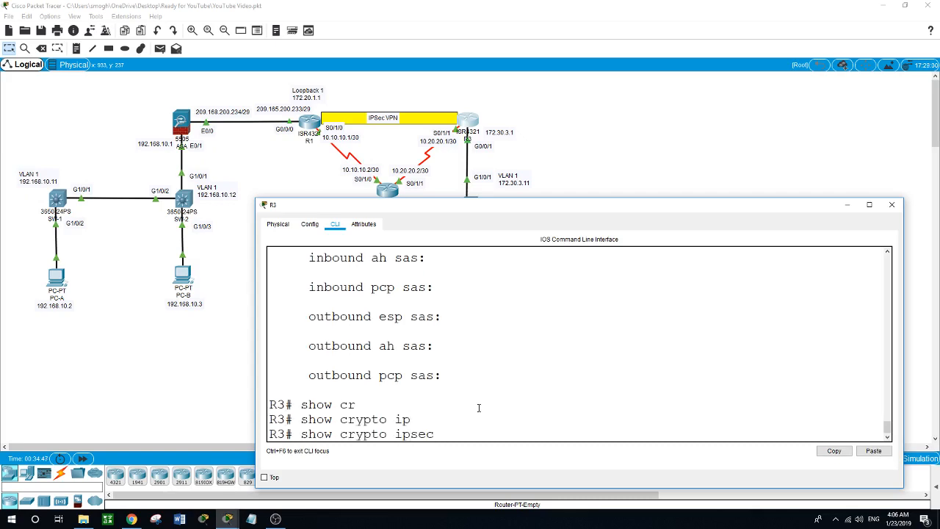
pyautogui.write('sa')
pyautogui.press('Return')
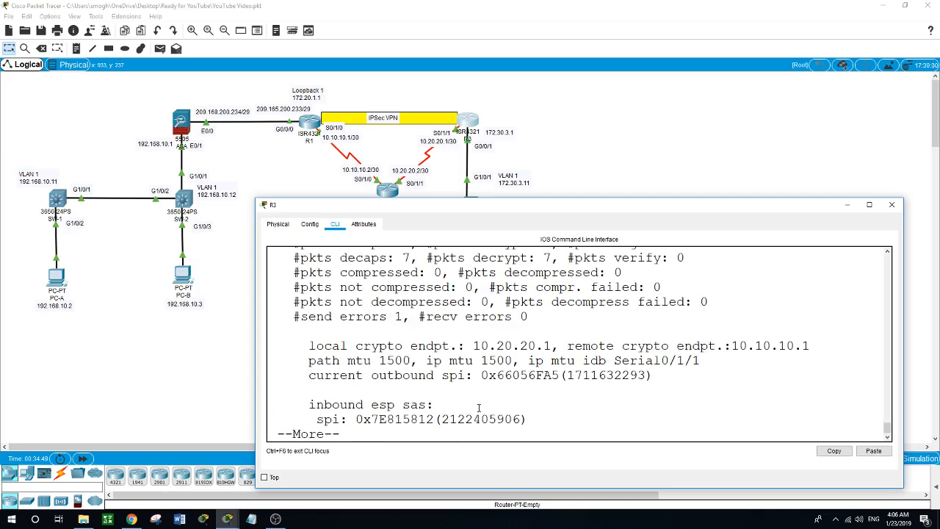
pyautogui.press('space')
pyautogui.scroll(5, 500, 409)
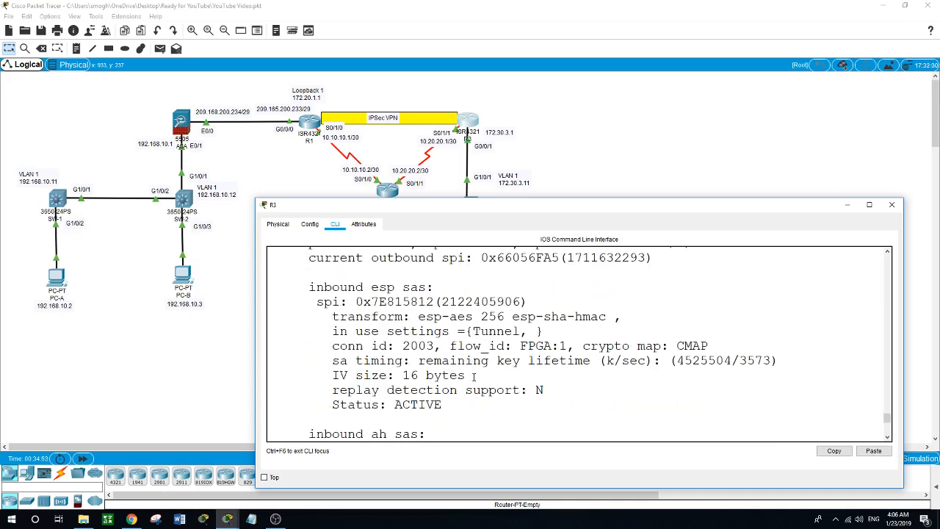
pyautogui.scroll(-3, 474, 376)
pyautogui.scroll(6, 474, 376)
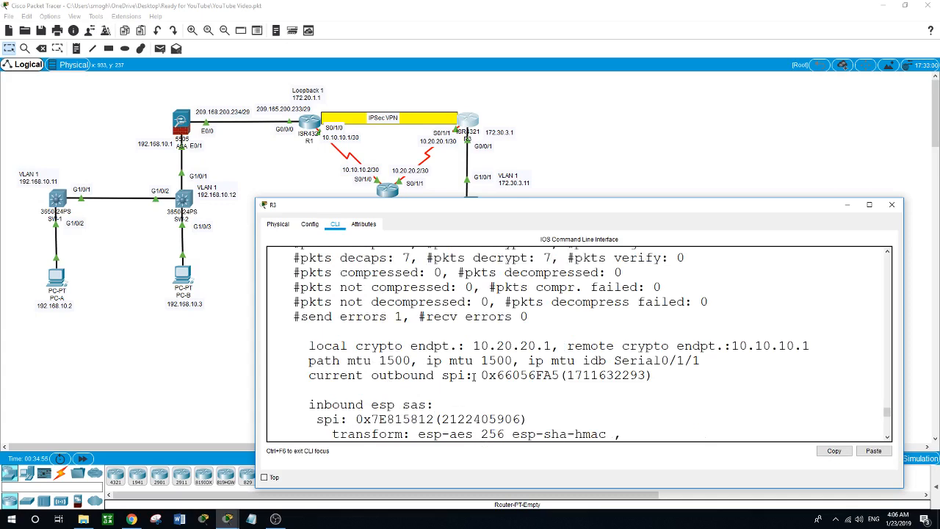
pyautogui.scroll(3, 474, 375)
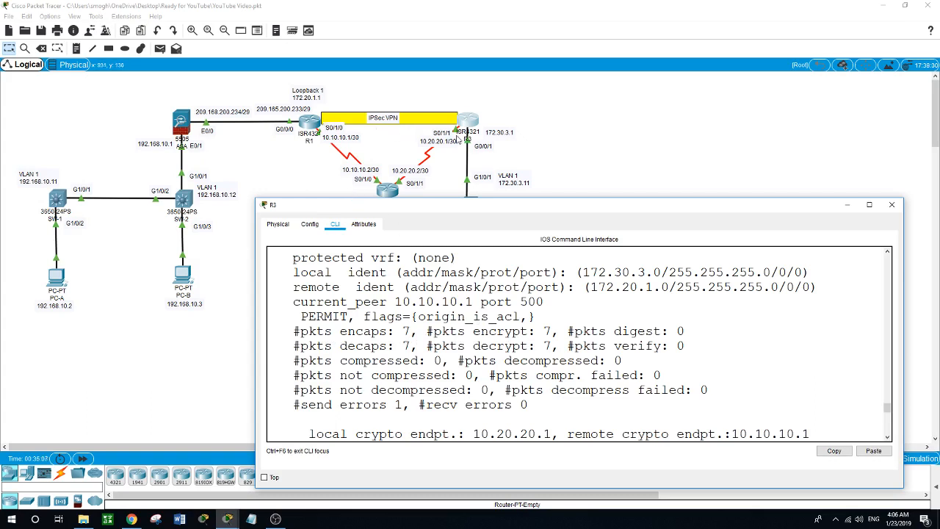
pyautogui.click(572, 166)
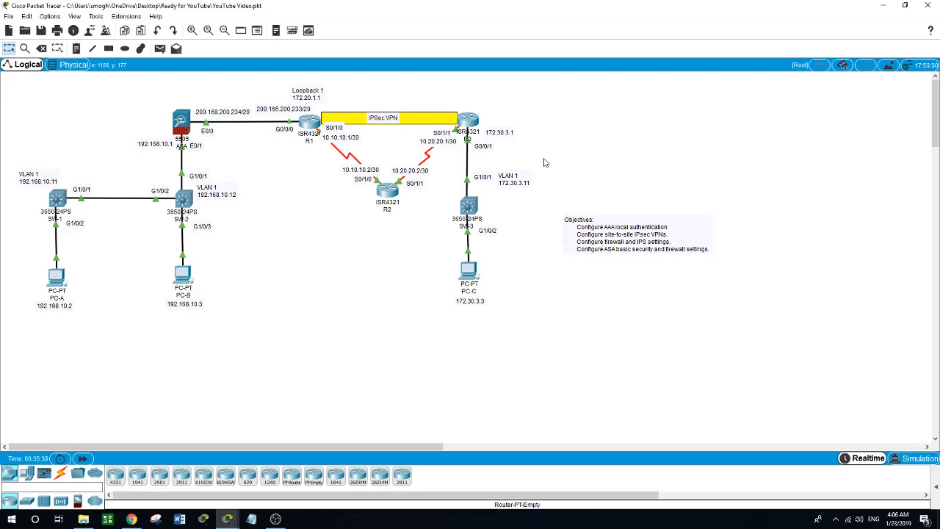
# - Bring up R3's CLI and page through the rest of the show crypto ipsec sa output
pyautogui.click(476, 122)
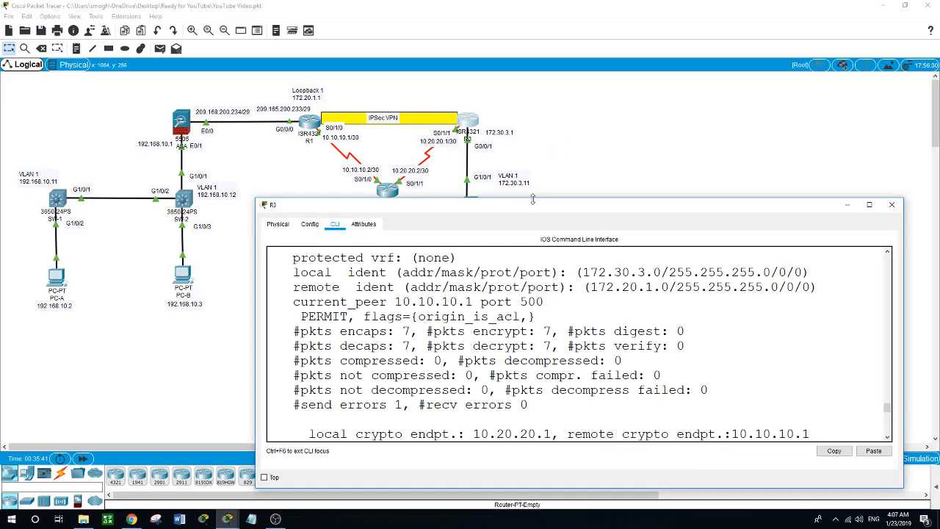
pyautogui.moveTo(530, 204); pyautogui.dragTo(444, 196)
pyautogui.scroll(-4, 518, 314)
pyautogui.scroll(-6, 518, 314)
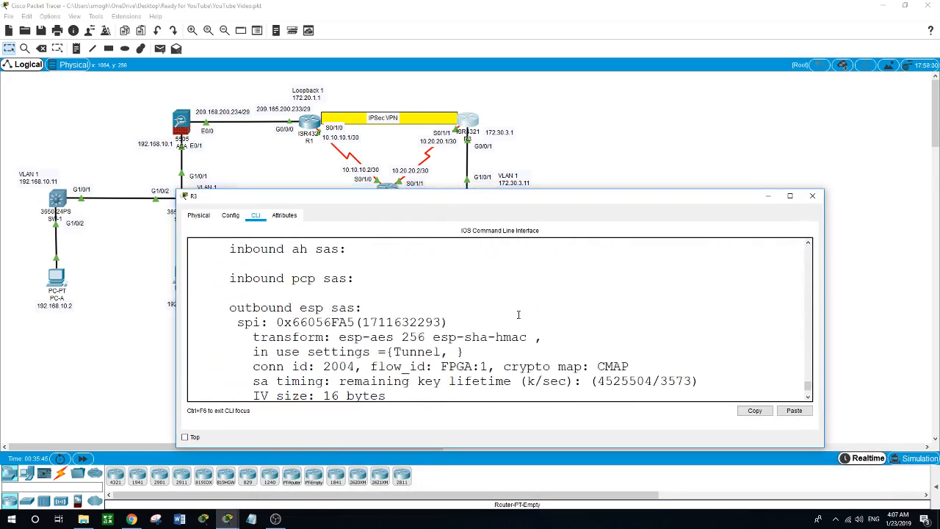
pyautogui.press('space')
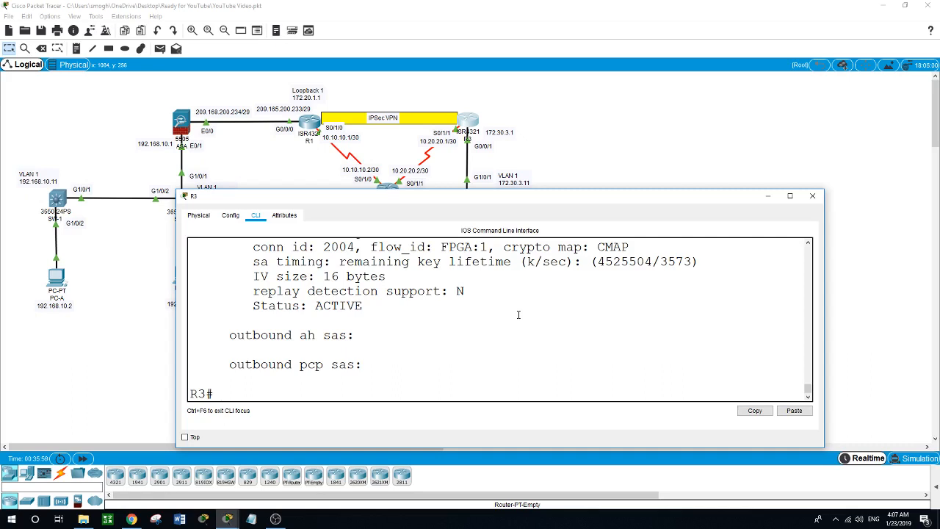
# - Enter global configuration on R3 and create security zone IN-ZONE
pyautogui.write('conf t')
pyautogui.press('Return')
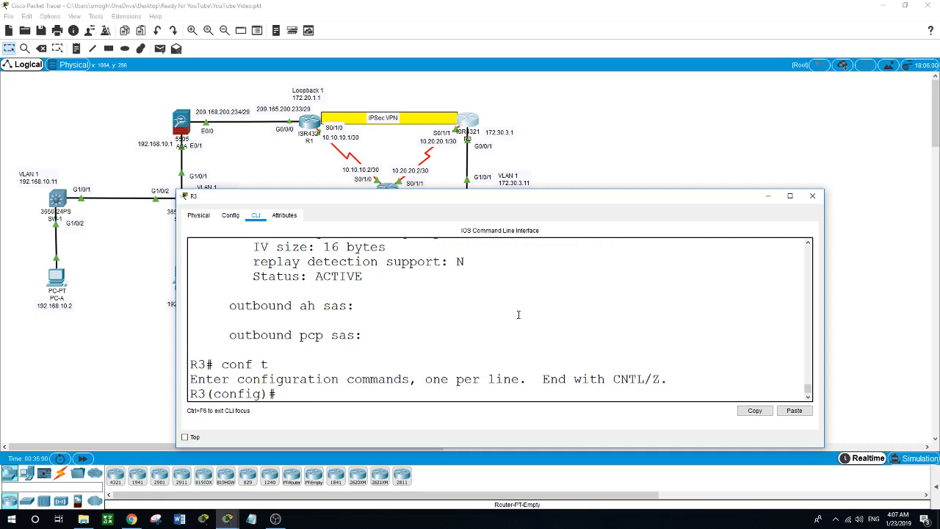
pyautogui.write('zone /')
pyautogui.press('BackSpace')
pyautogui.write('?se')
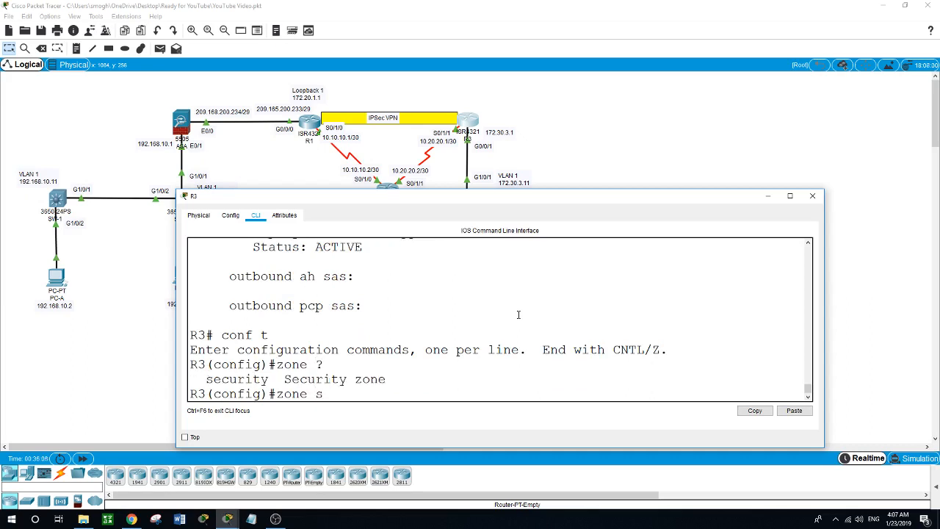
pyautogui.press('Tab')
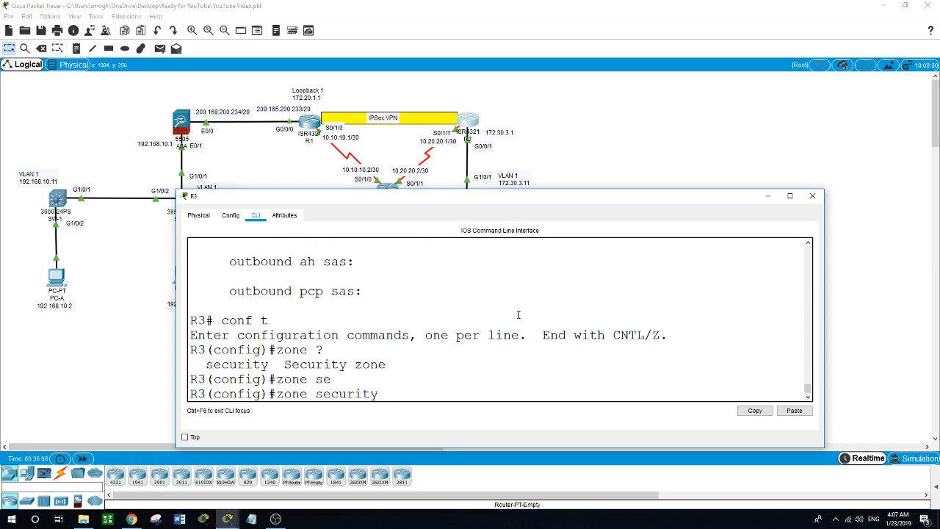
pyautogui.write('IN-ZONE')
pyautogui.press('Return')
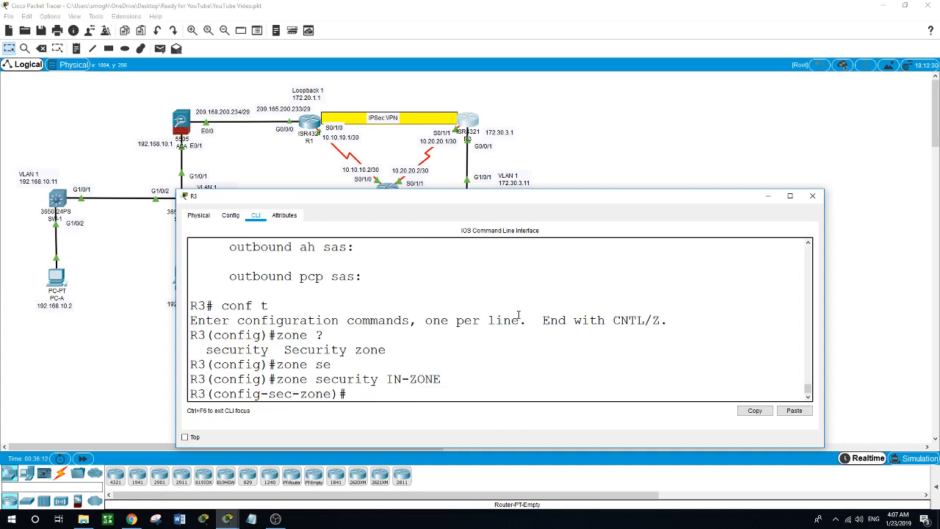
pyautogui.write('exit')
pyautogui.press('Return')
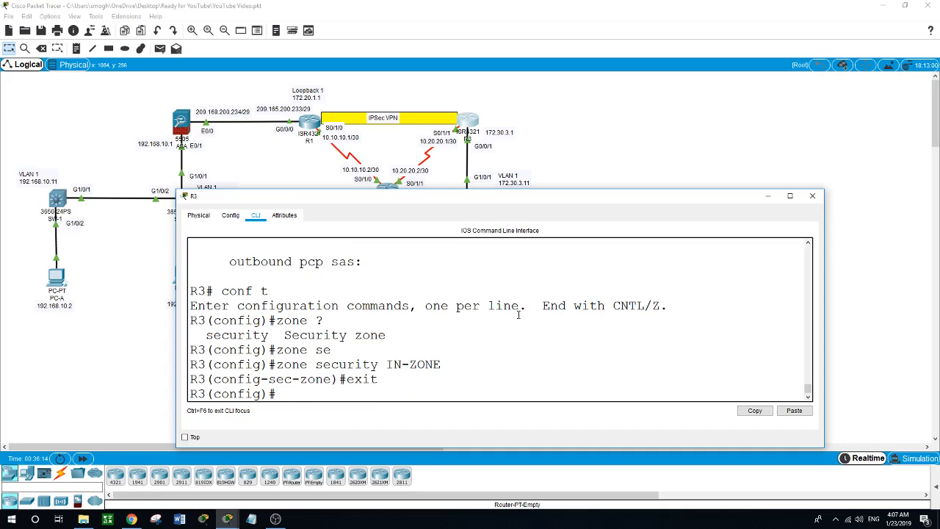
# - Create security zone OUT-ZONE and exit back to global configuration
pyautogui.write('zone')
pyautogui.write(' ?')
pyautogui.write('se')
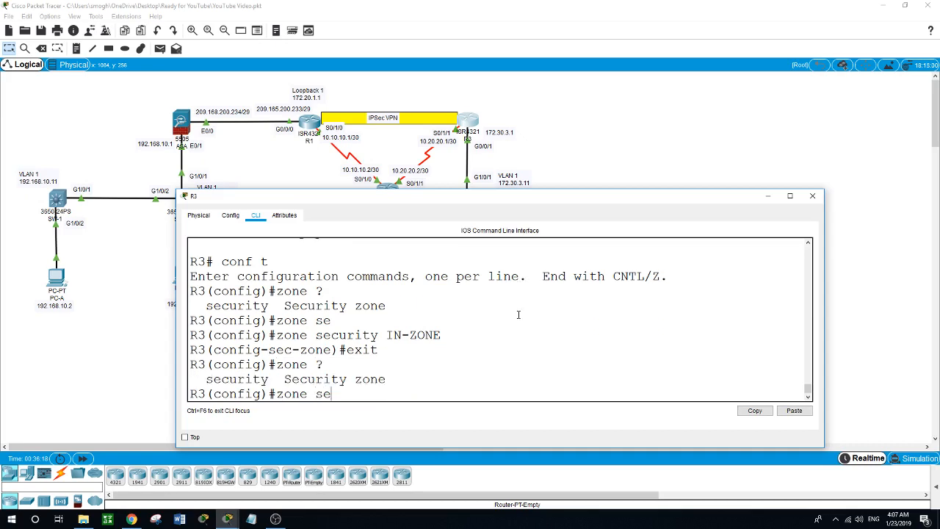
pyautogui.press('Tab')
pyautogui.write('OUT')
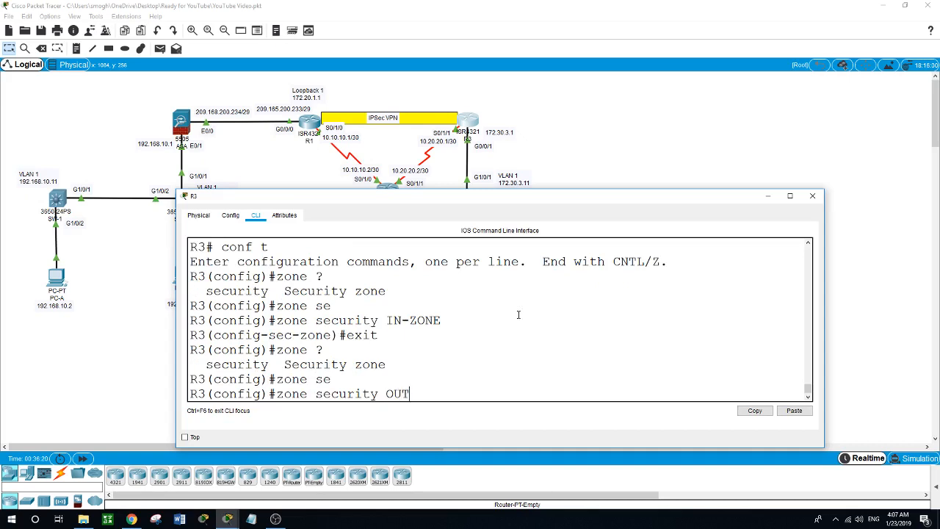
pyautogui.write('-Z')
pyautogui.write('ON')
pyautogui.write('E')
pyautogui.press('Return')
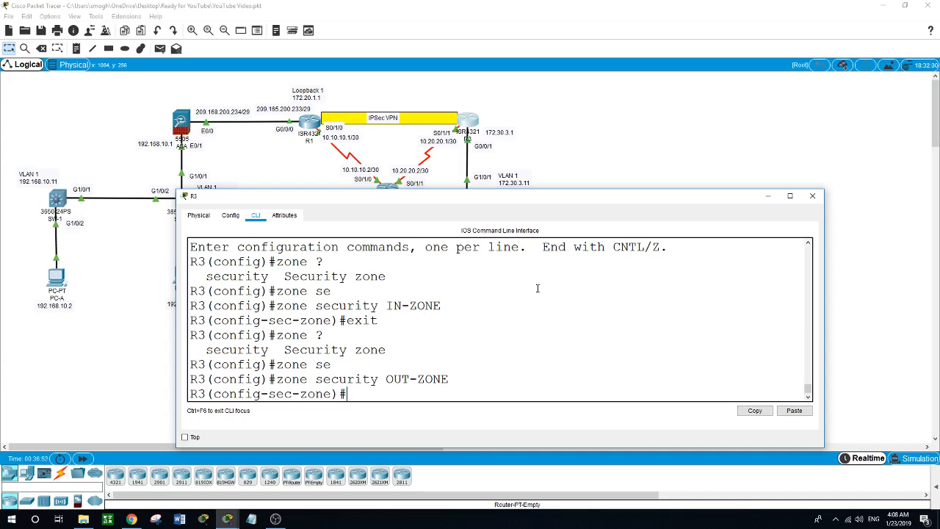
pyautogui.click(566, 176)
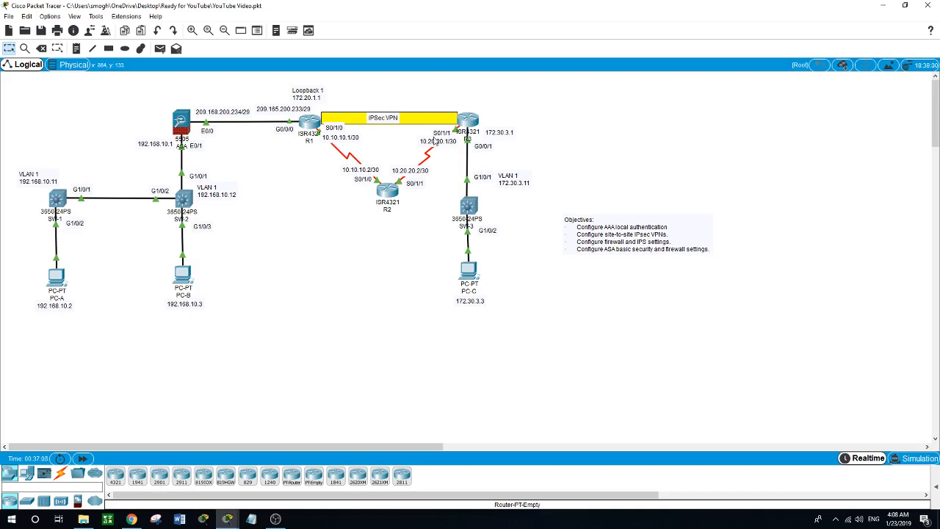
pyautogui.click(470, 124)
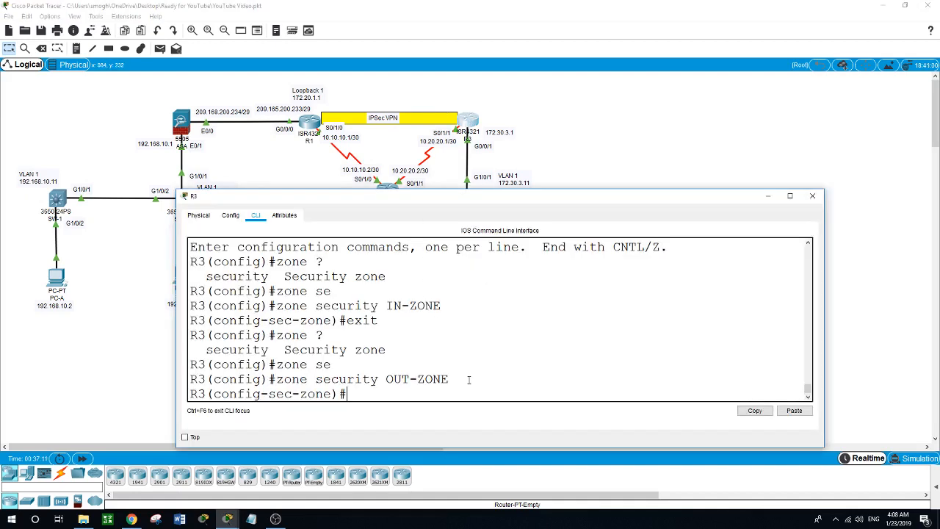
pyautogui.write('exit')
pyautogui.press('Return')
# - Add access-list 110 rules: permit ip 172.30.3.0 0.0.0.255 any, then deny ip any any
pyautogui.write('acc')
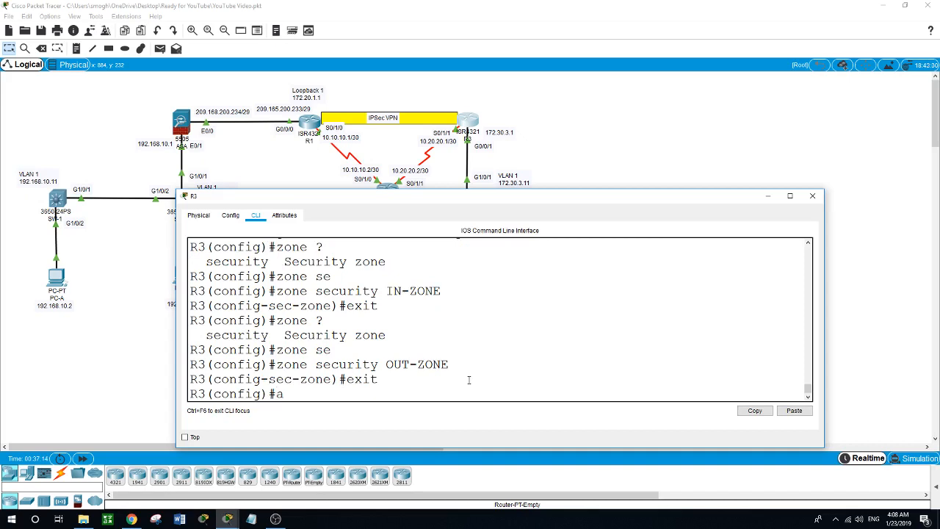
pyautogui.press('Tab')
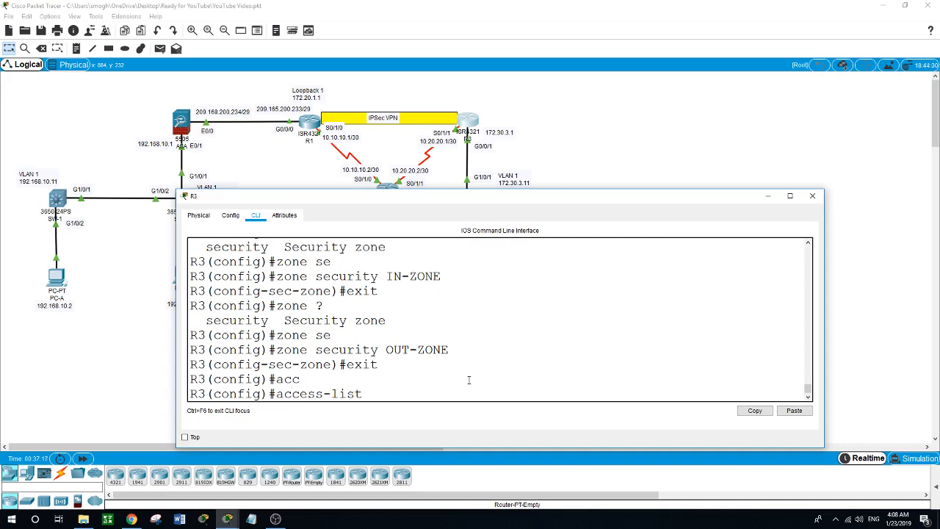
pyautogui.write('110 permit ip 172.30.3.0')
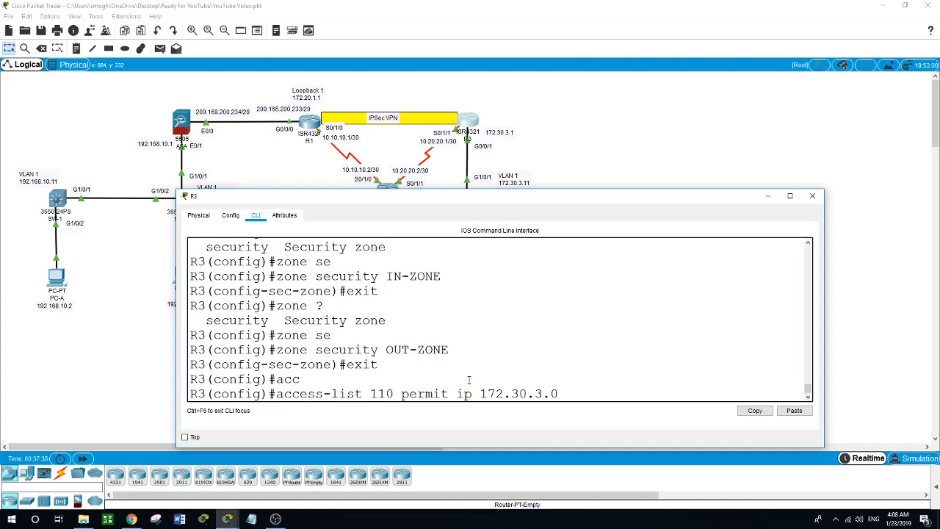
pyautogui.write(' 0.0.0.255 any')
pyautogui.press('Return')
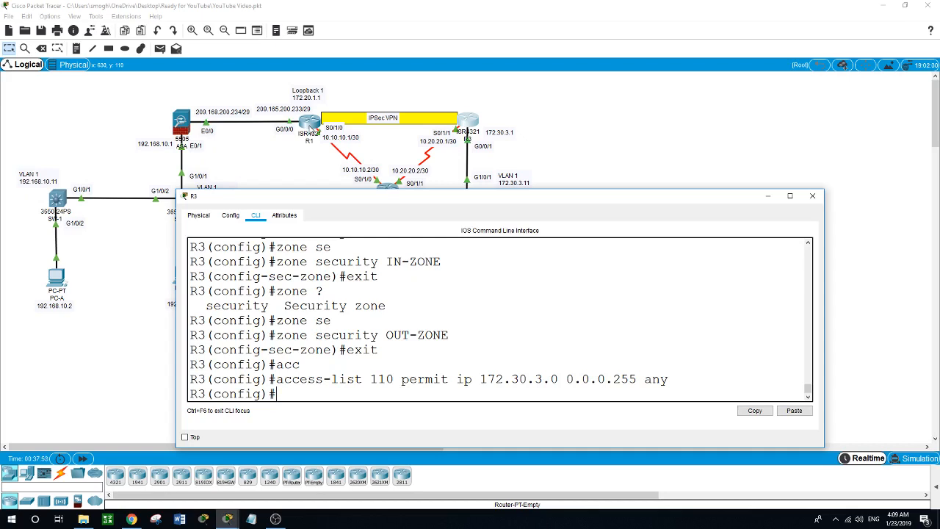
pyautogui.write('acc')
pyautogui.press('Tab')
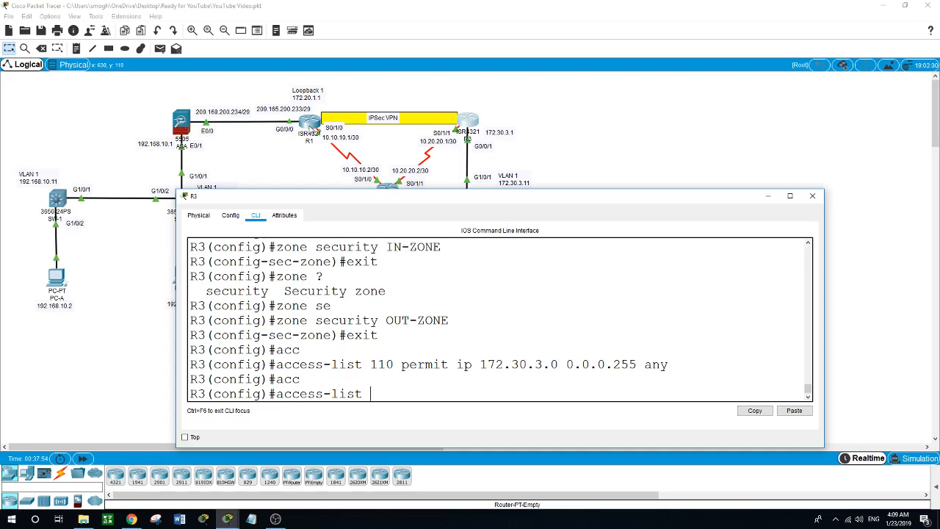
pyautogui.write('110 deny ip any any')
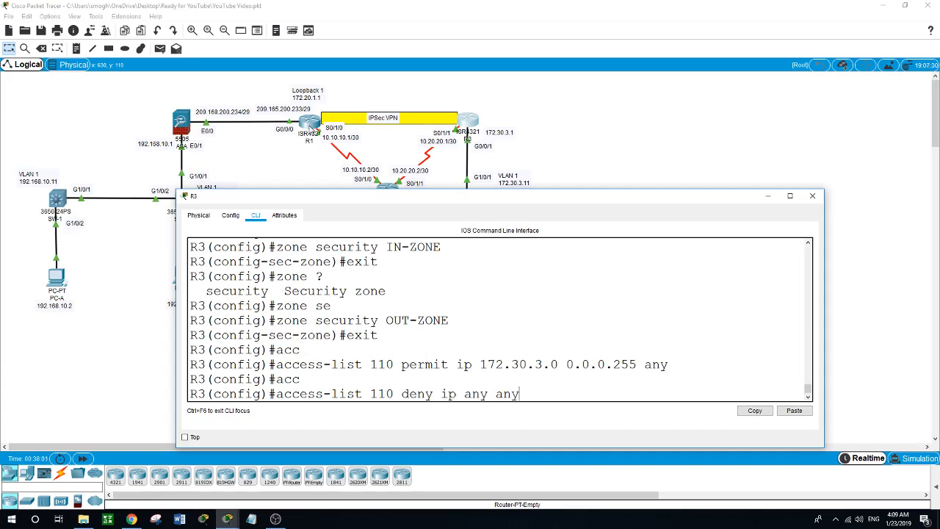
pyautogui.press('Return')
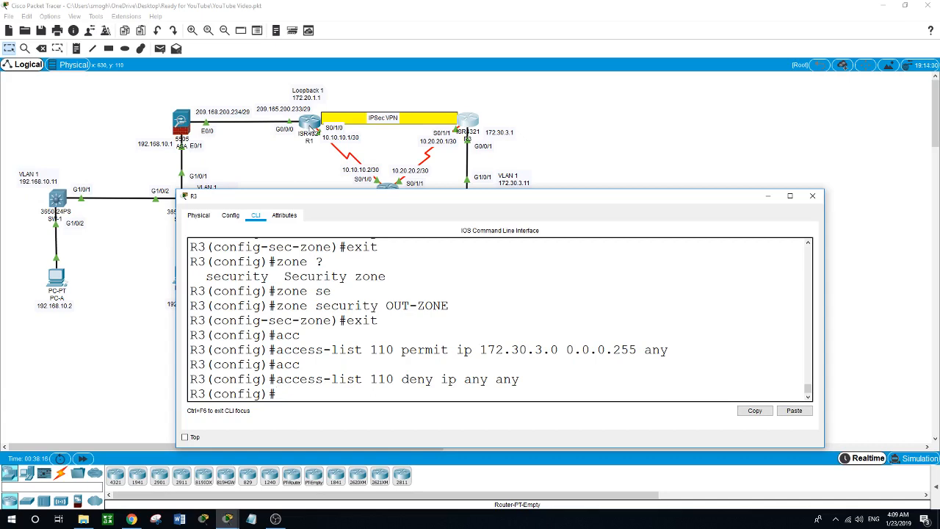
# - Begin entering the class-map command on R3
pyautogui.write('class')
pyautogui.press('Tab')
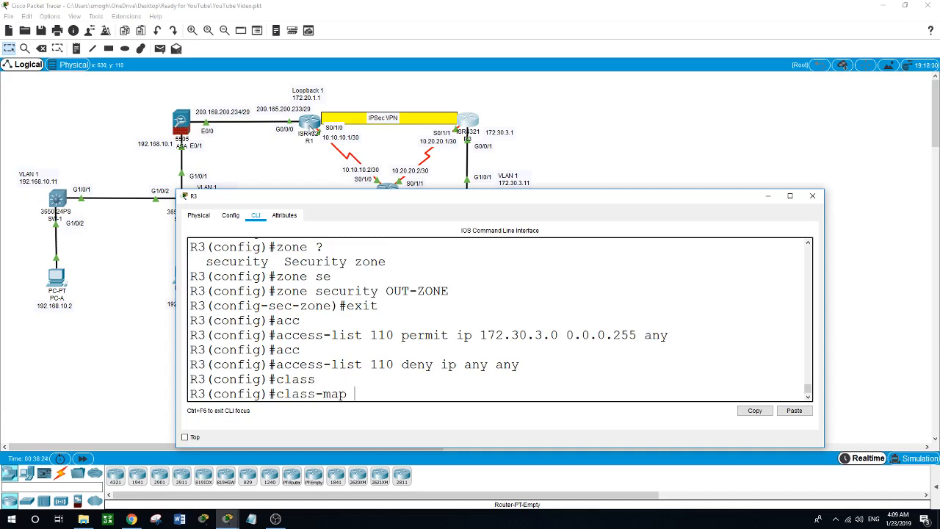
# - Create match-all inspect class map INTERNAL-CLASS-MAP
pyautogui.write('type')
pyautogui.write('?inspe')
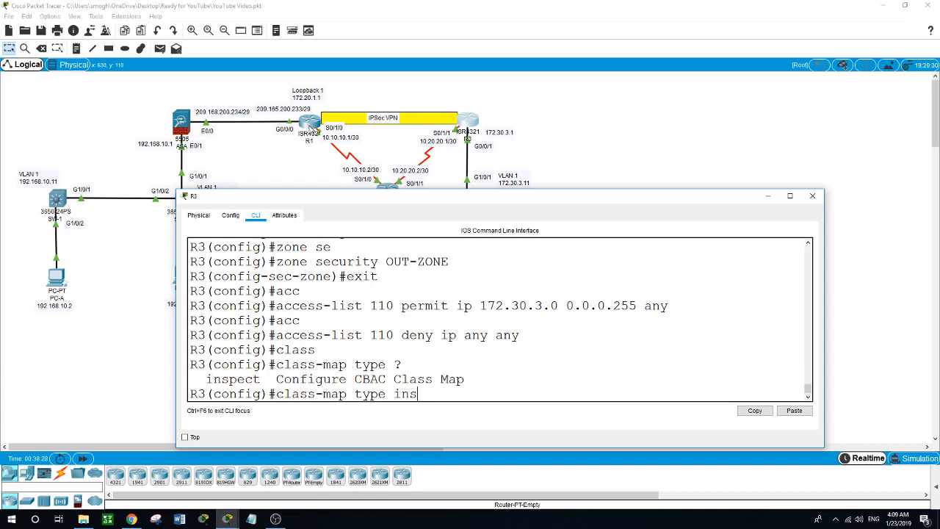
pyautogui.press('Tab')
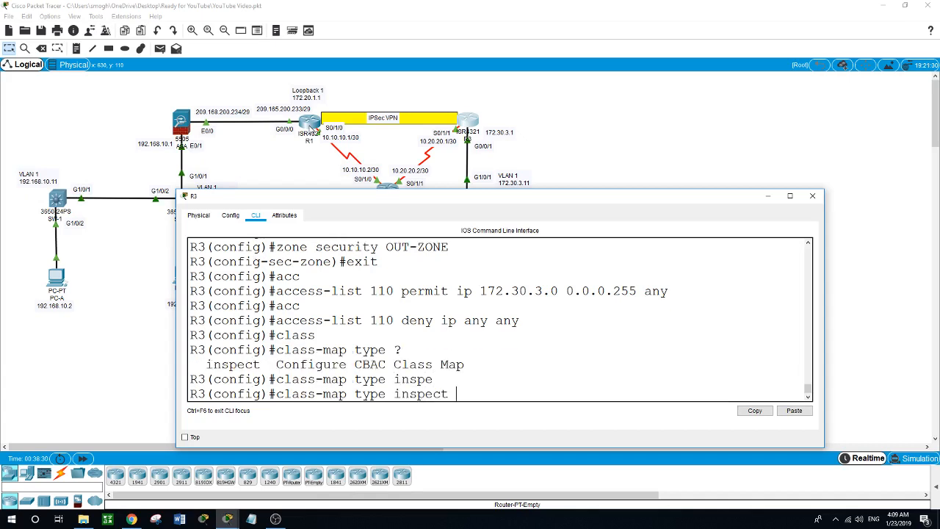
pyautogui.write('?')
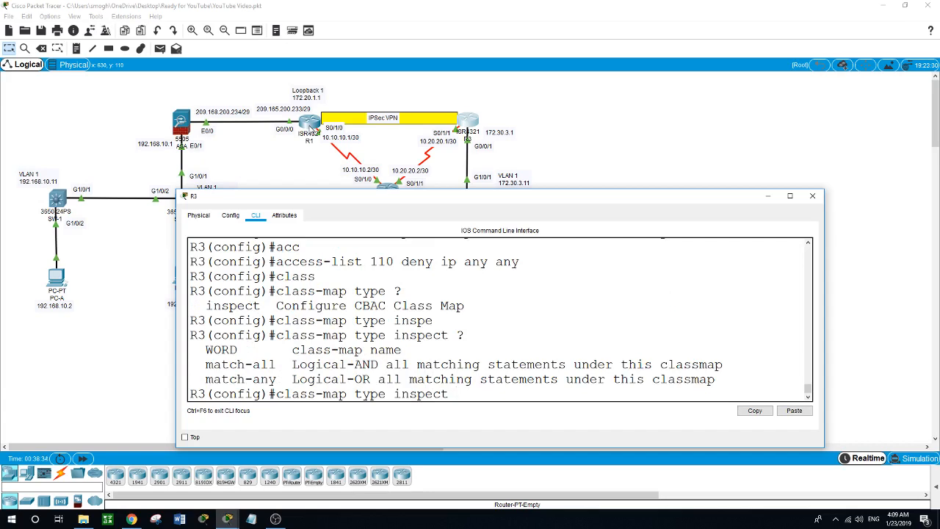
pyautogui.write('match-all INTERNAL')
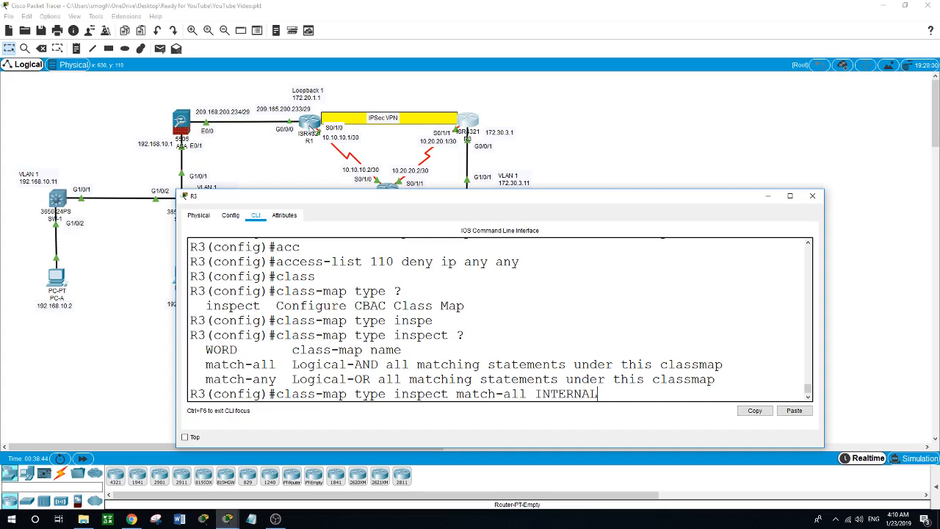
pyautogui.write('-')
pyautogui.write('CLASS-j')
pyautogui.press('BackSpace')
pyautogui.write('MAP')
pyautogui.press('Return')
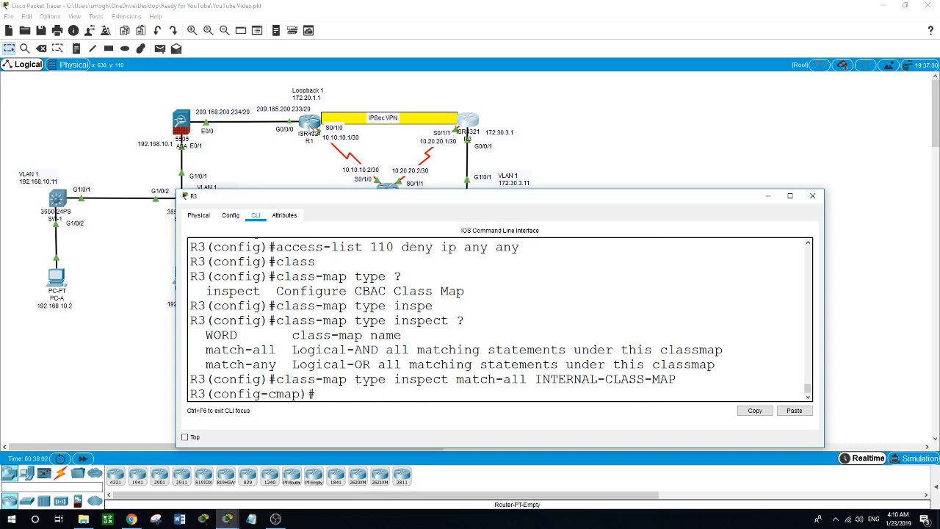
# - Make the class map match access-group 110 and exit to global configuration
pyautogui.write('match acc')
pyautogui.press('Tab')
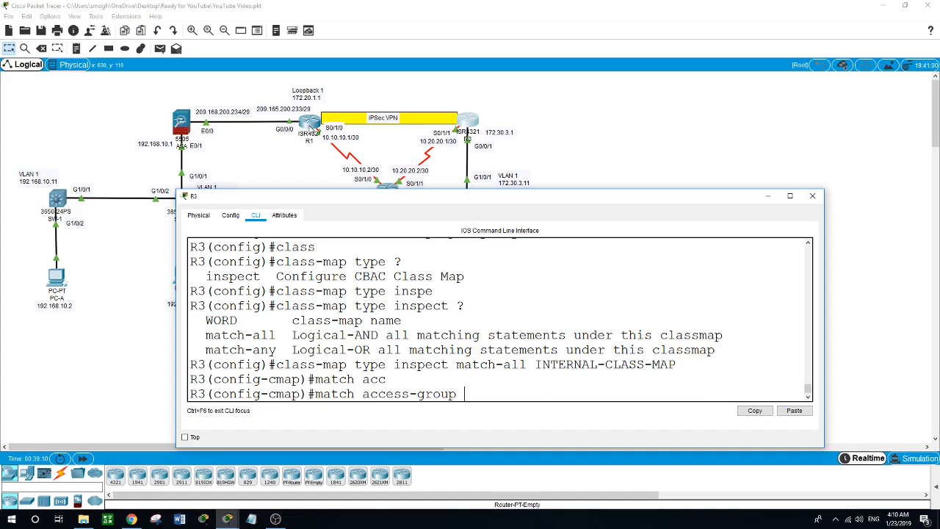
pyautogui.write('110')
pyautogui.press('Return')
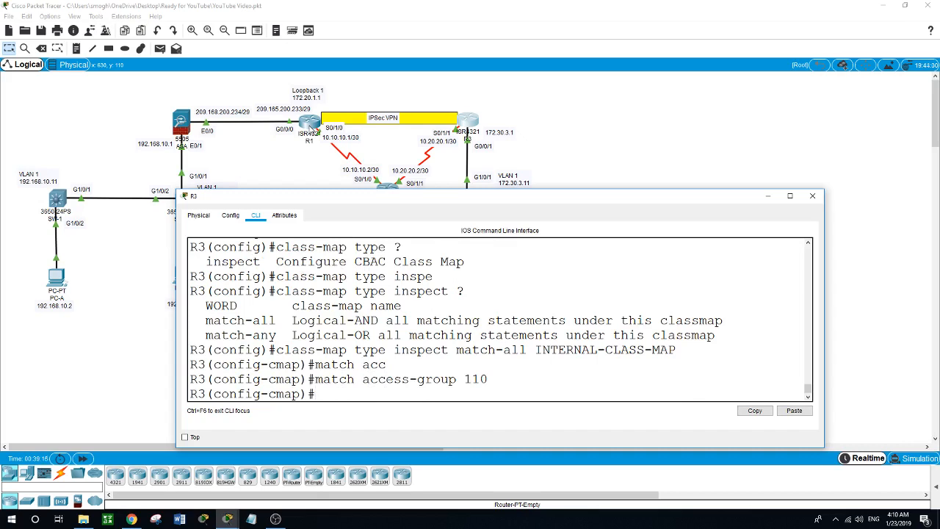
pyautogui.write('exit')
pyautogui.press('Return')
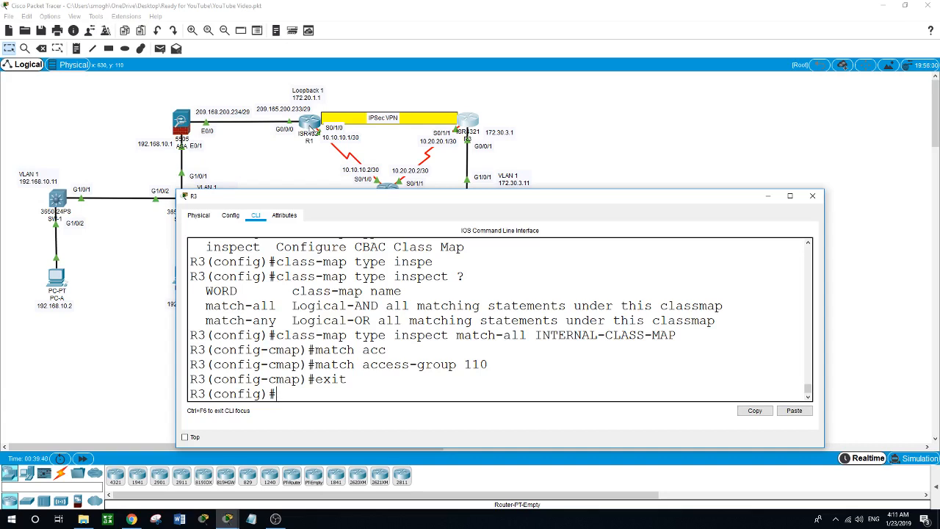
# - Create inspect policy map IN-2-OUT-PMAP on R3
pyautogui.write('polic')
pyautogui.press('Tab')
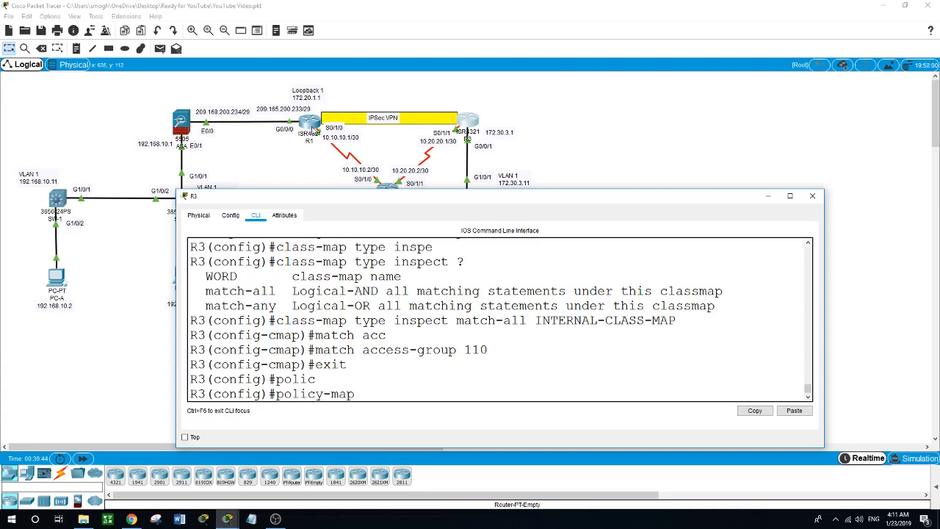
pyautogui.write('type inspect IN-')
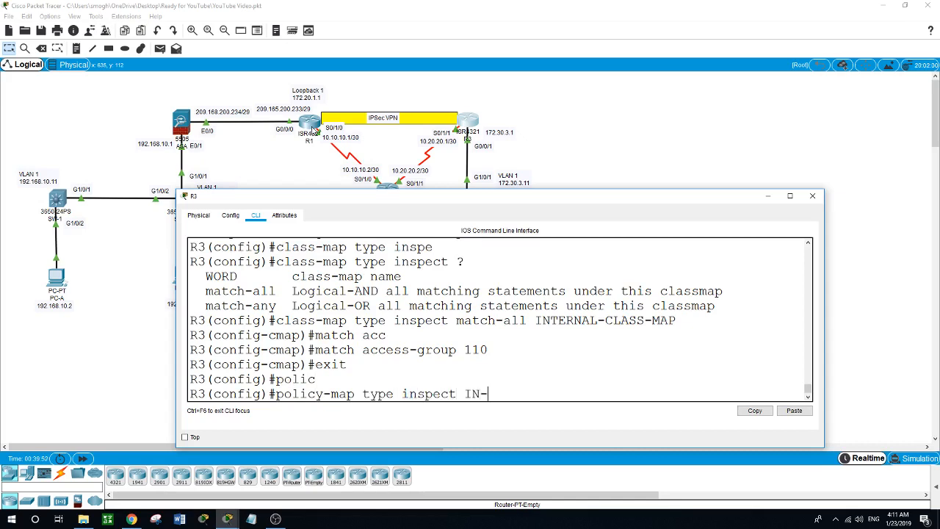
pyautogui.write('2-OUT-PMAP')
pyautogui.press('Return')
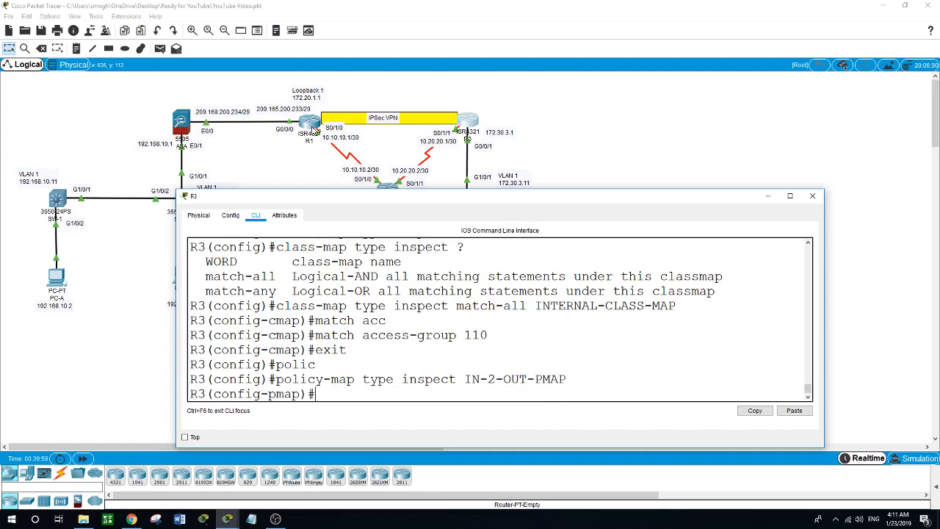
# - Add class INTERNAL-CLASS-MAP with the inspect action, then exit to global configuration
pyautogui.write('class')
pyautogui.write(' ?')
pyautogui.write('yt')
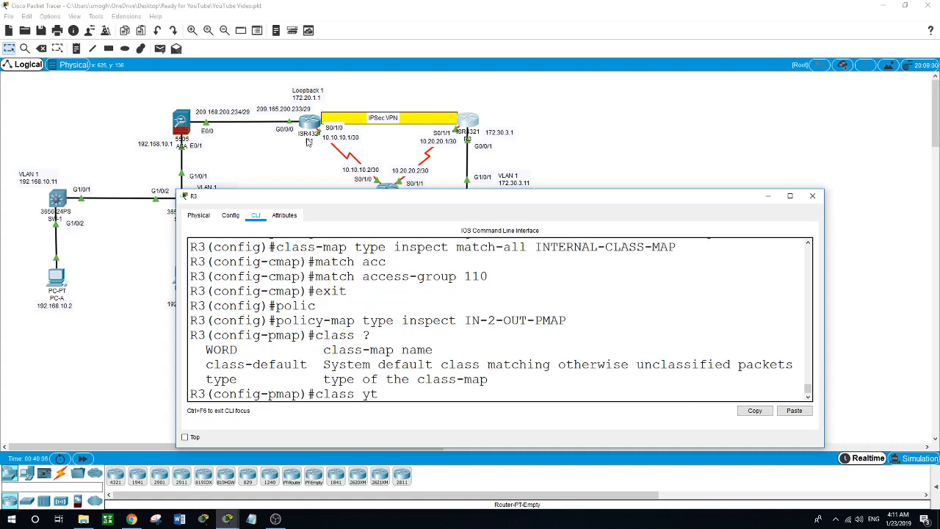
pyautogui.press('BackSpace')
pyautogui.press('BackSpace')
pyautogui.write('type inspe')
pyautogui.press('Tab')
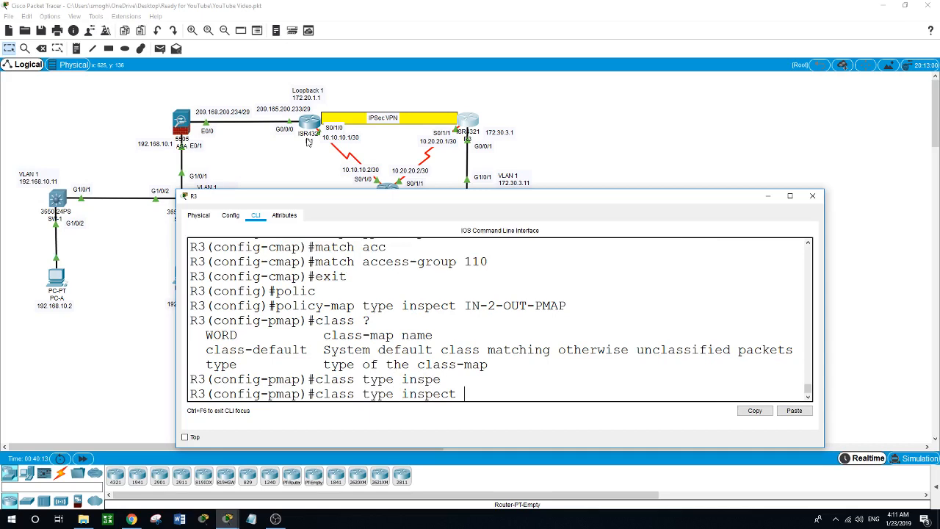
pyautogui.write('INTERNAL-CLASS')
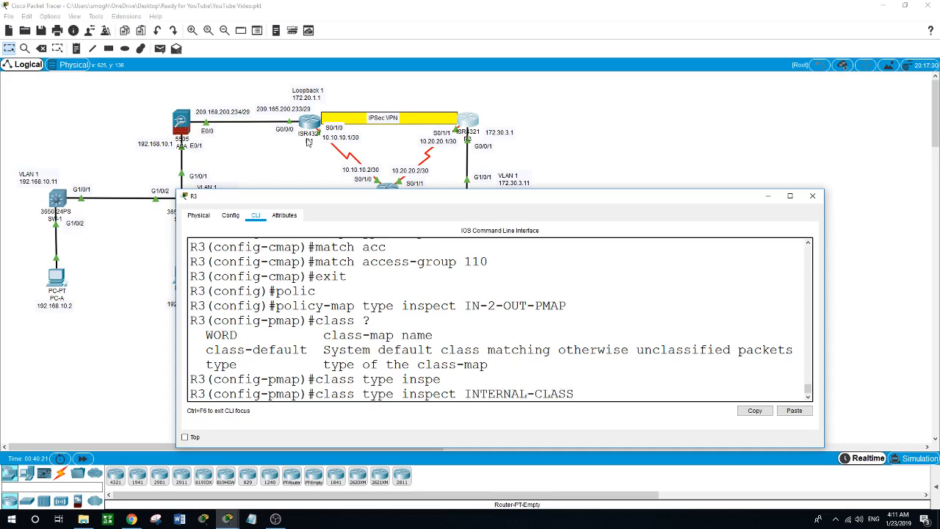
pyautogui.write('-MAP')
pyautogui.press('Return')
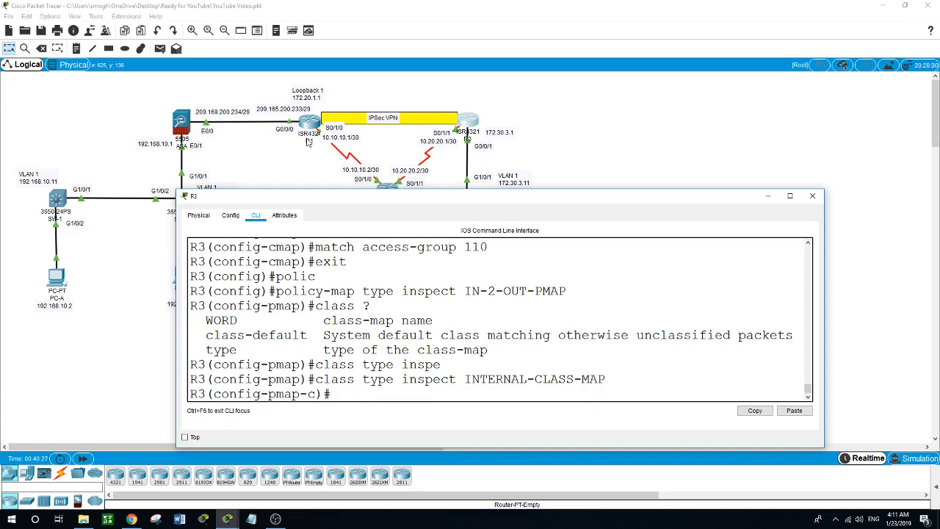
pyautogui.write('?in')
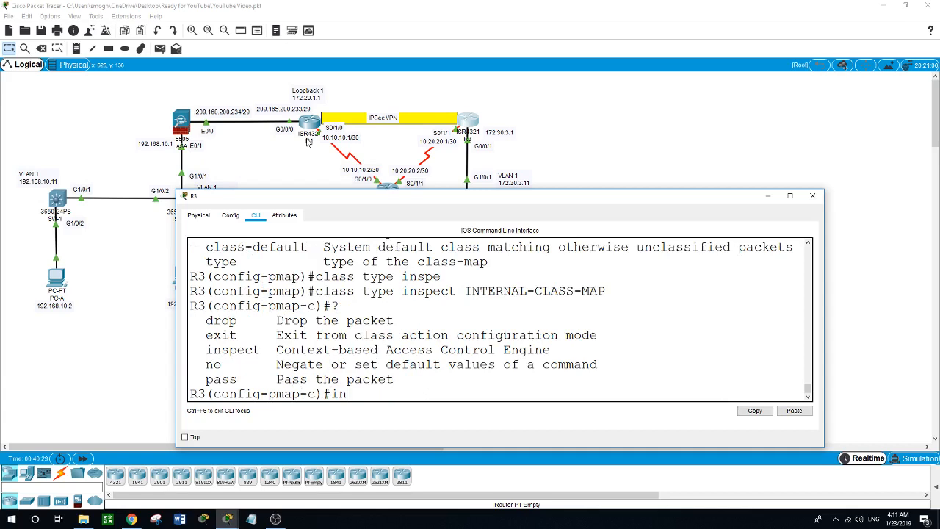
pyautogui.write('spect')
pyautogui.press('Return')
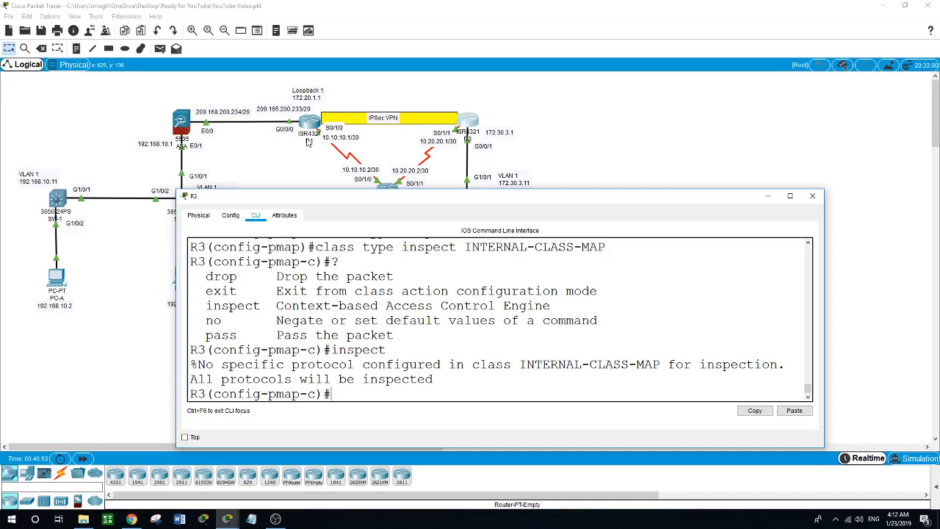
pyautogui.write('exit')
pyautogui.press('Return')
pyautogui.write('exit')
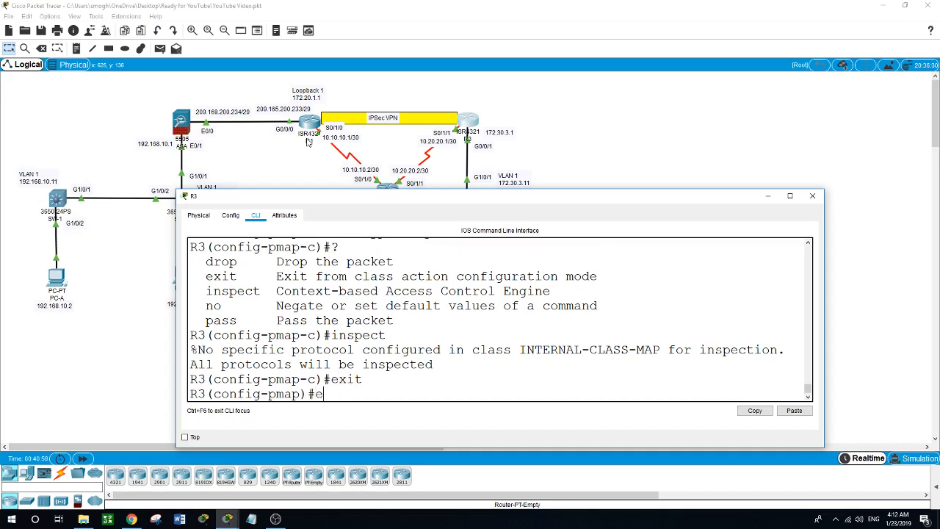
pyautogui.press('Return')
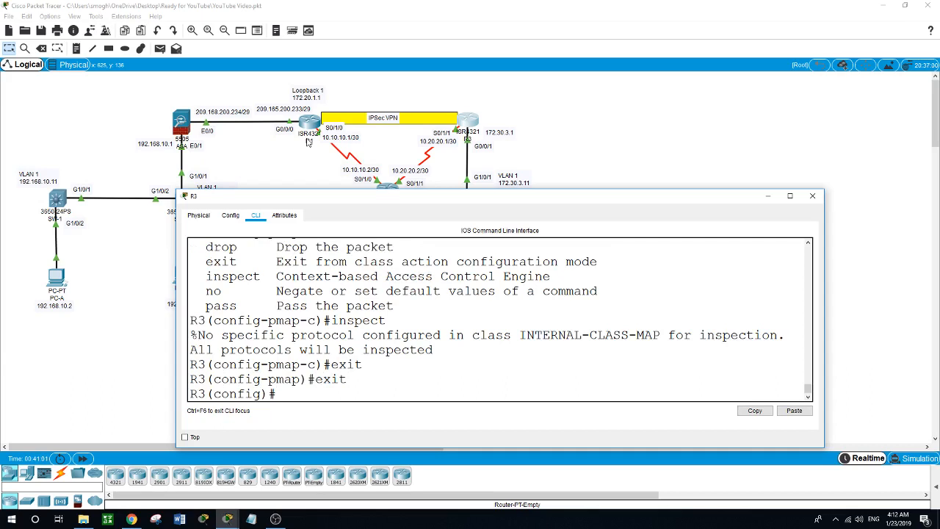
# - Start the zone-pair security IN-2-OUT-ZPAIR command, erasing the mistyped source keyword
pyautogui.write('zon')
pyautogui.press('BackSpace')
pyautogui.press('BackSpace')
pyautogui.press('BackSpace')
pyautogui.write('zon')
pyautogui.press('Tab')
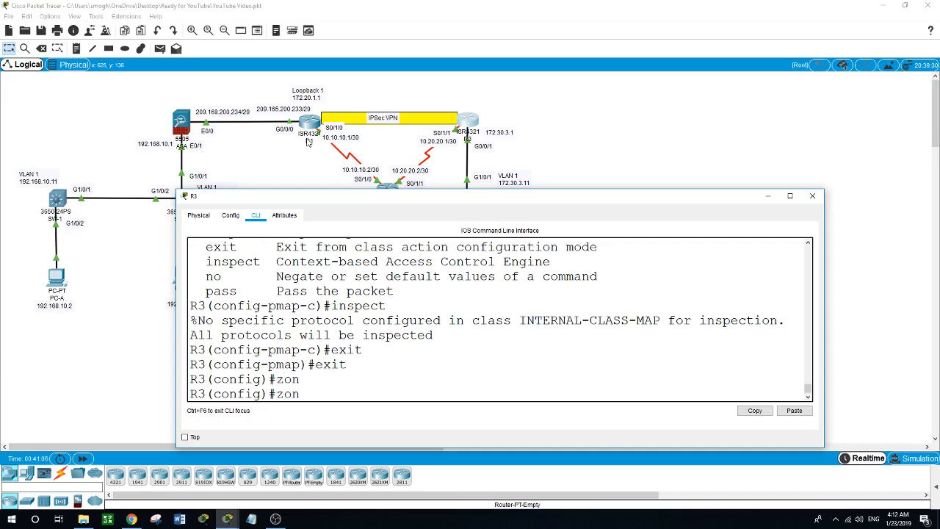
pyautogui.write('e')
pyautogui.press('Tab')
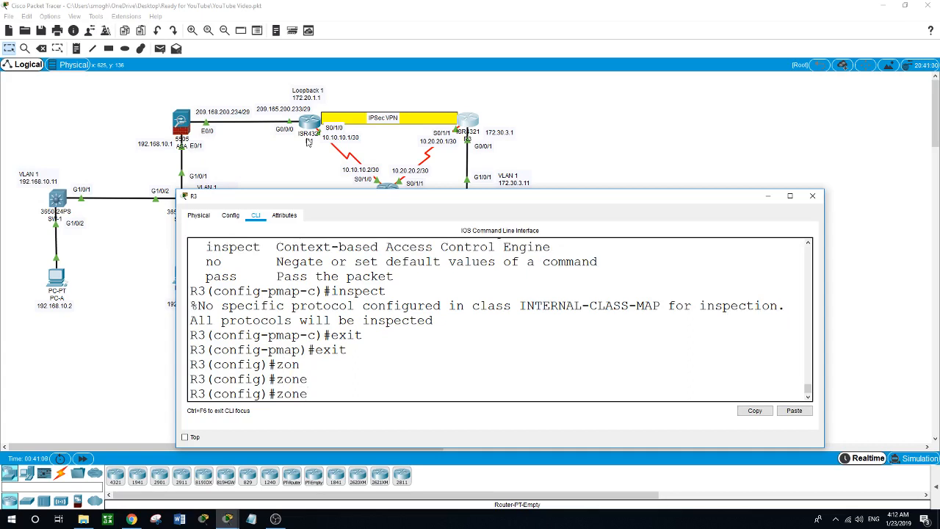
pyautogui.write('-pa')
pyautogui.press('Tab')
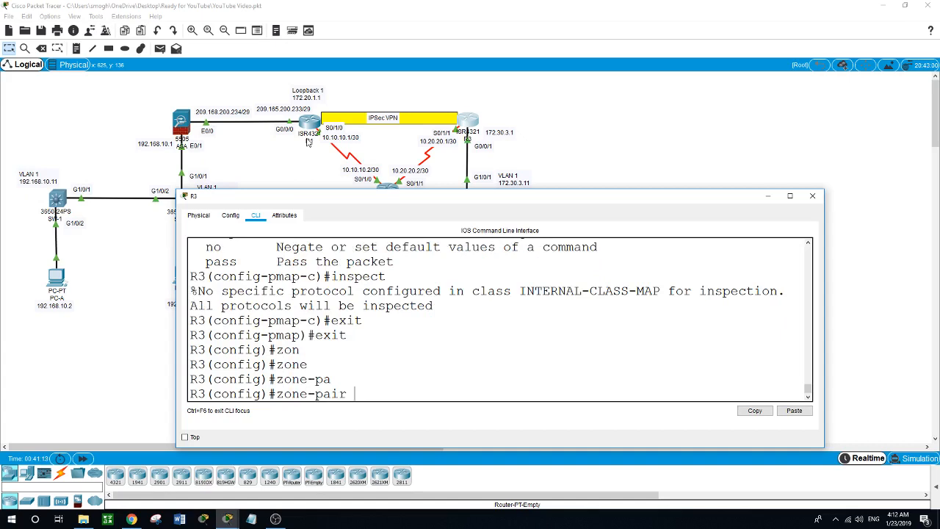
pyautogui.write('?sec')
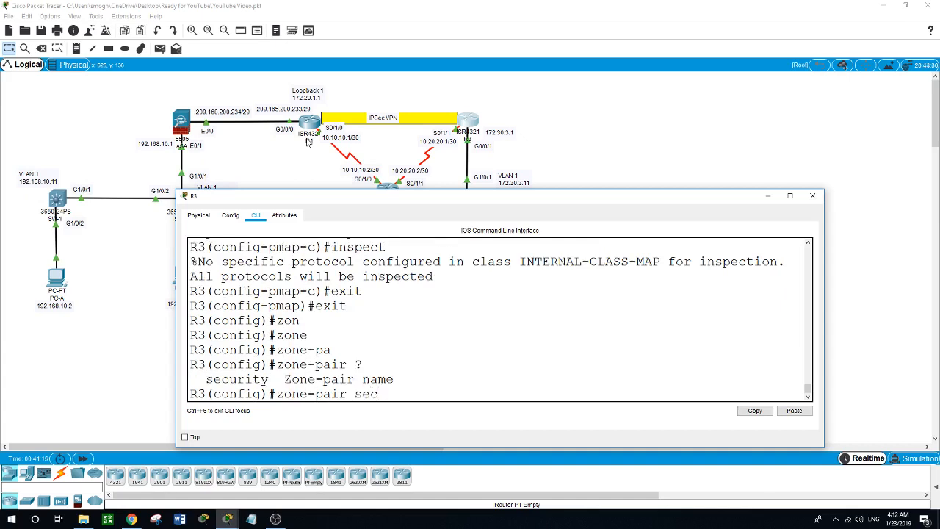
pyautogui.press('Tab')
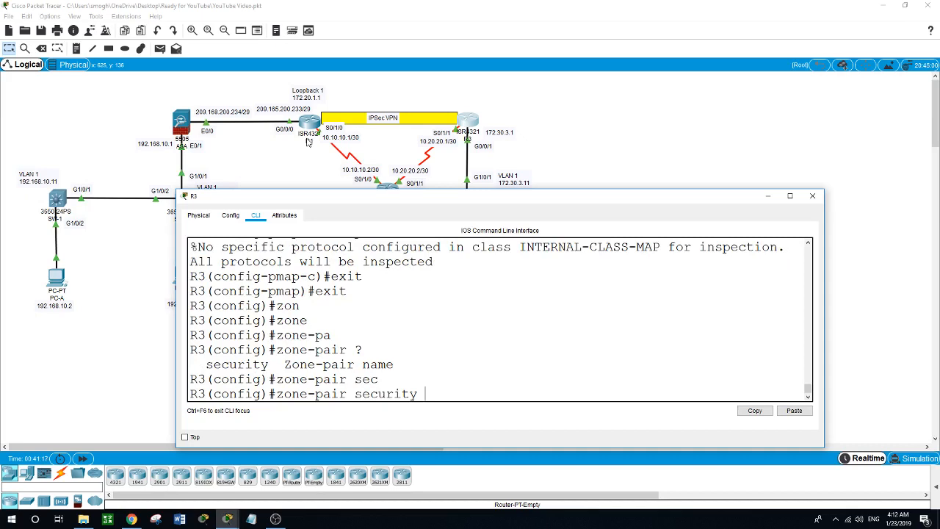
pyautogui.write('IN-2-OUT-ZPAIR')
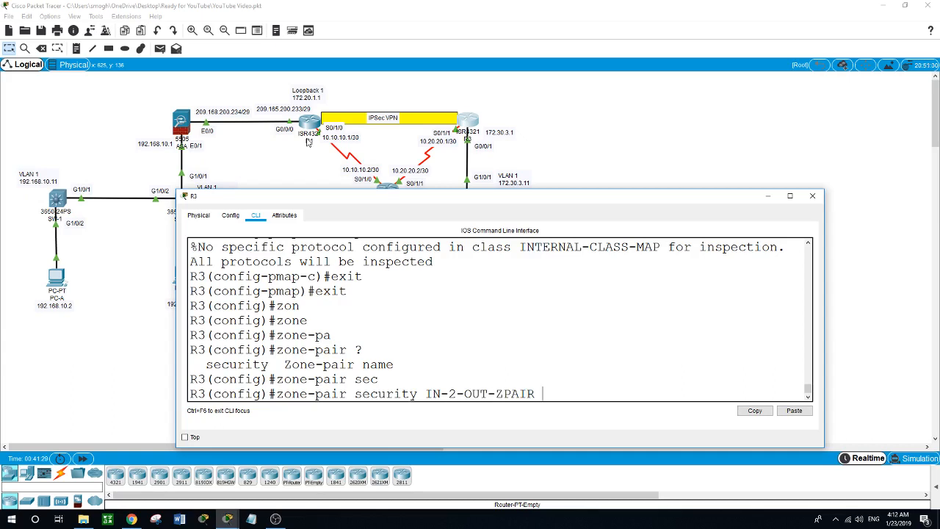
pyautogui.write(' sourece IN-ZON')
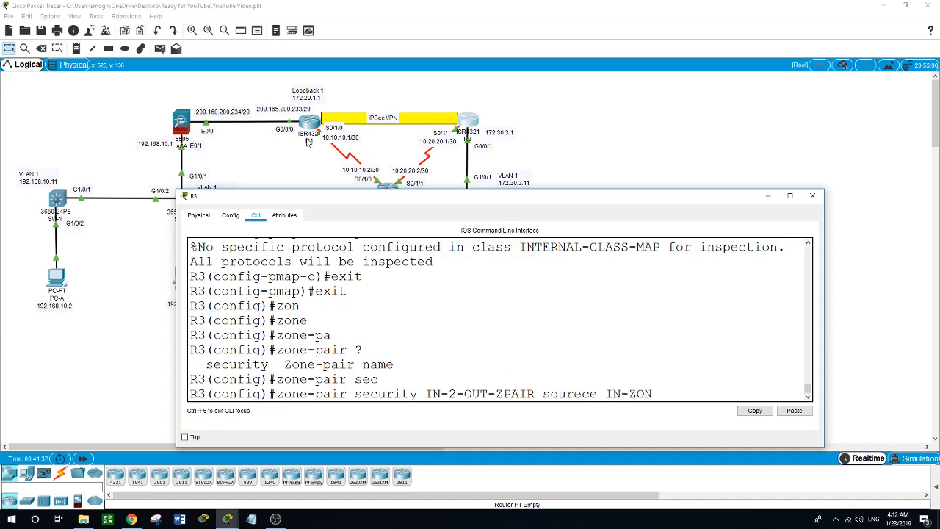
pyautogui.write('E')
pyautogui.write(' ?des')
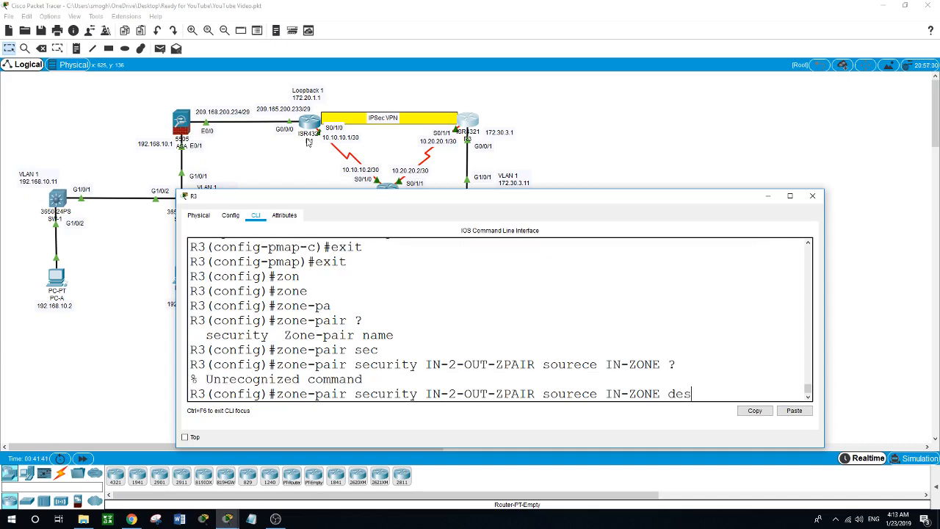
pyautogui.press('BackSpace')
pyautogui.press('BackSpace')
pyautogui.press('BackSpace')
pyautogui.press('BackSpace')
pyautogui.press('BackSpace')
pyautogui.press('BackSpace')
pyautogui.press('BackSpace')
pyautogui.press('BackSpace')
pyautogui.press('BackSpace')
pyautogui.press('BackSpace')
pyautogui.press('BackSpace')
pyautogui.press('BackSpace')
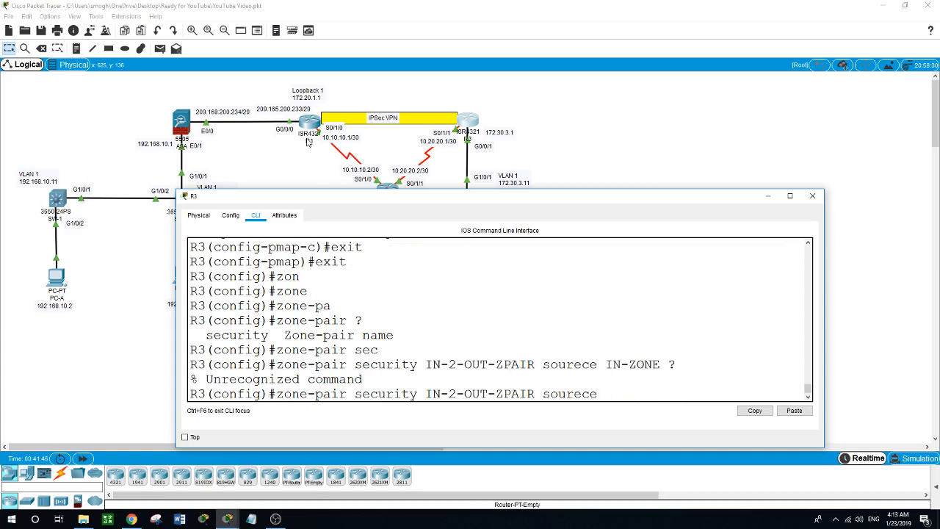
pyautogui.press('BackSpace')
pyautogui.press('BackSpace')
pyautogui.press('BackSpace')
pyautogui.press('BackSpace')
pyautogui.press('BackSpace')
pyautogui.press('BackSpace')
pyautogui.press('BackSpace')
pyautogui.press('BackSpace')
# - Finish the zone pair with source IN-ZONE and destination OUT-ZONE
pyautogui.write('?')
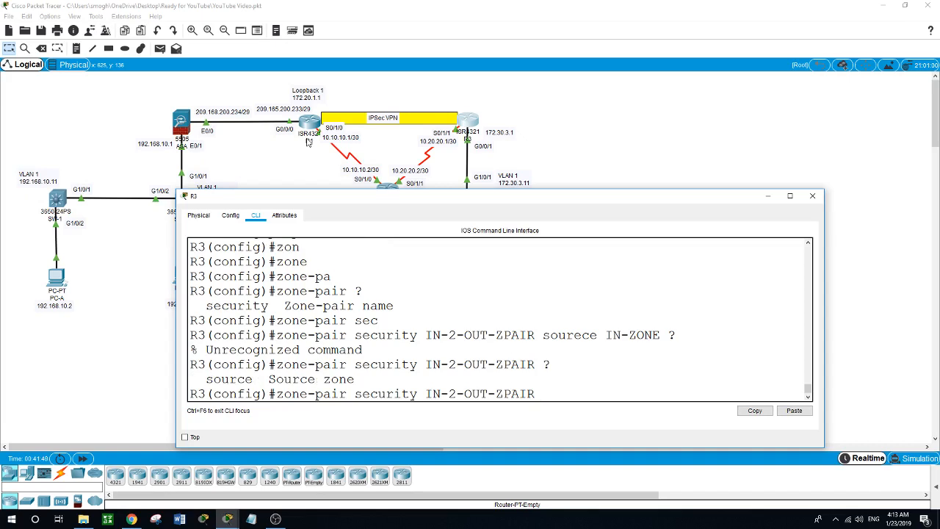
pyautogui.write('sour')
pyautogui.press('Tab')
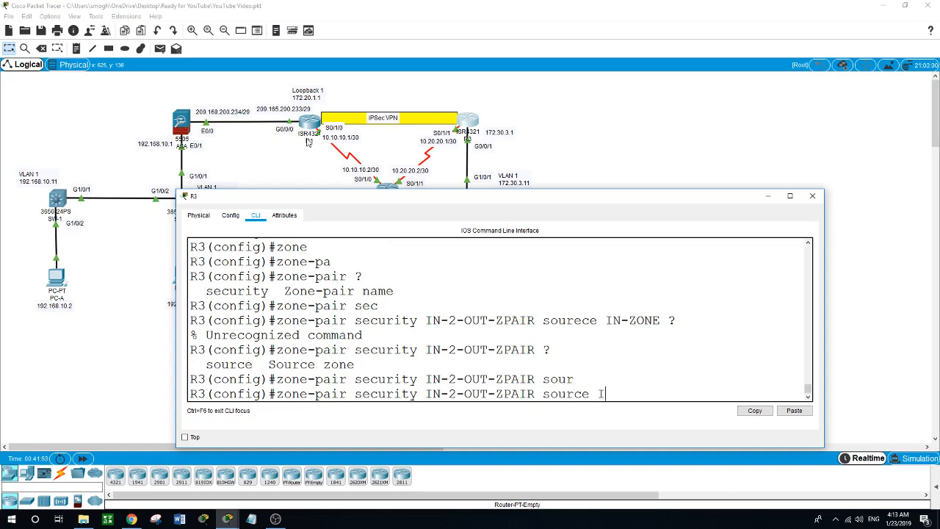
pyautogui.write('IN-ZOn')
pyautogui.press('BackSpace')
pyautogui.press('BackSpace')
pyautogui.write('ONE')
pyautogui.write(' ?des')
pyautogui.press('Tab')
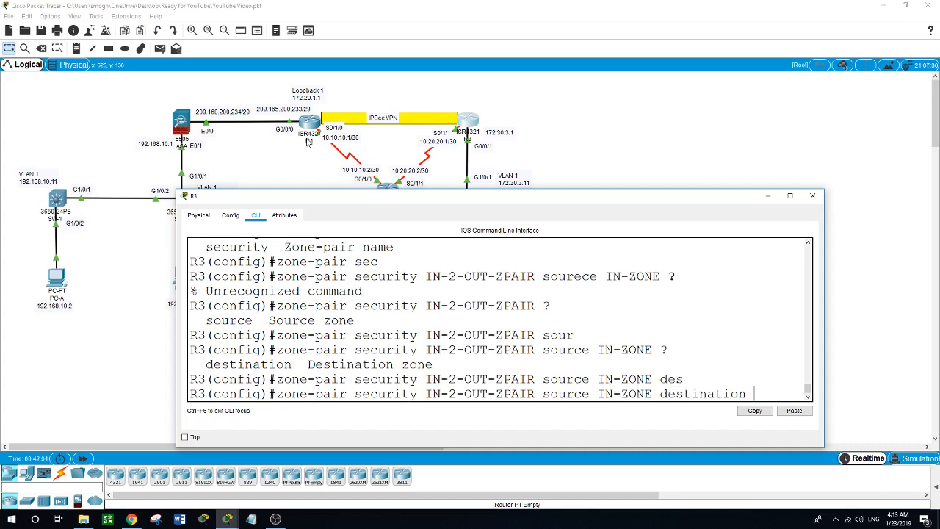
pyautogui.write('OUT-ZO')
pyautogui.write('NE')
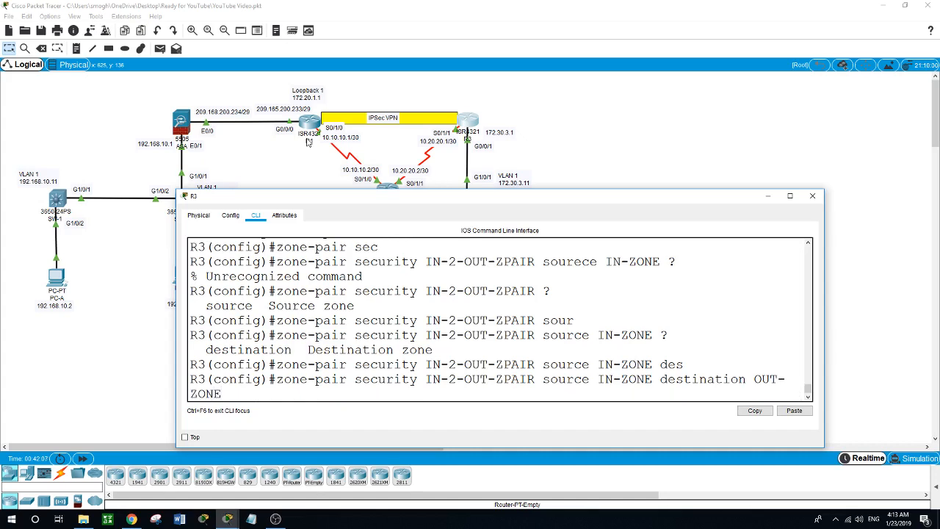
pyautogui.press('Return')
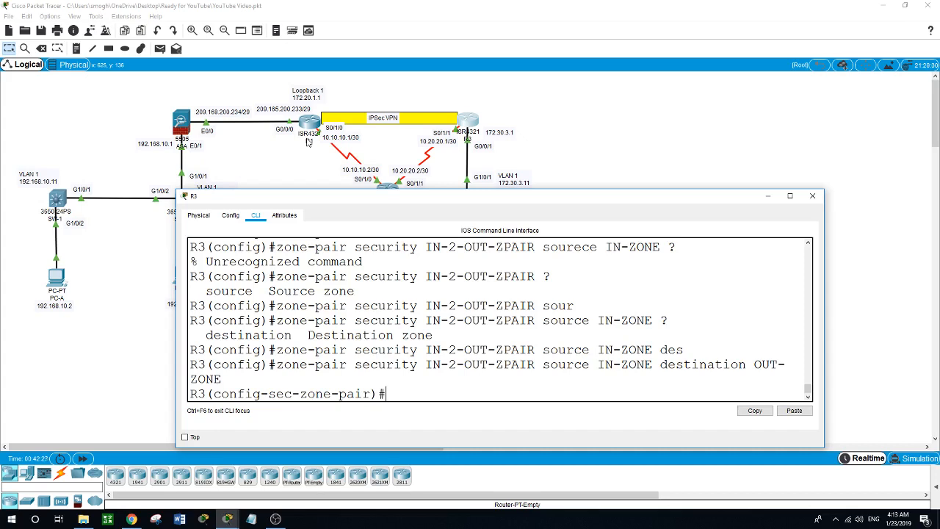
# - Apply service-policy type inspect IN-2-OUT-PMAP to the zone pair
pyautogui.write('servi')
pyautogui.press('Tab')
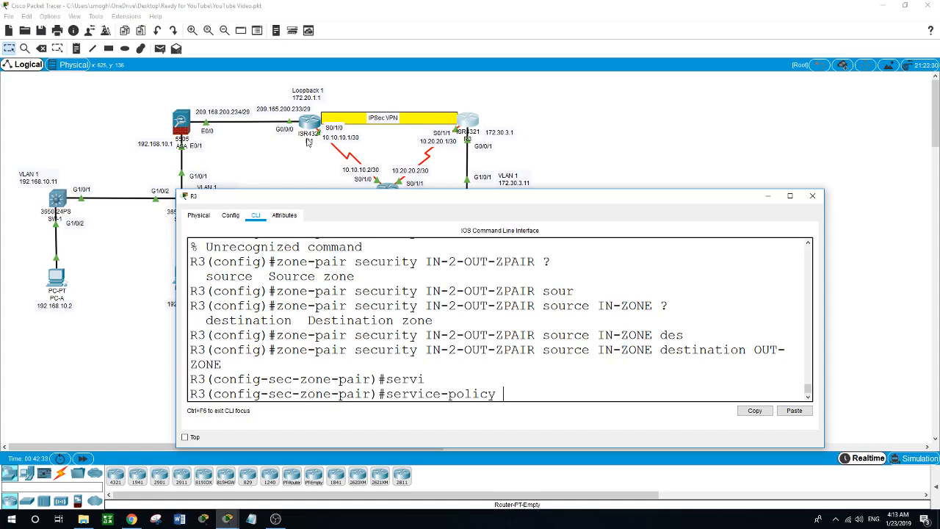
pyautogui.write('type ?')
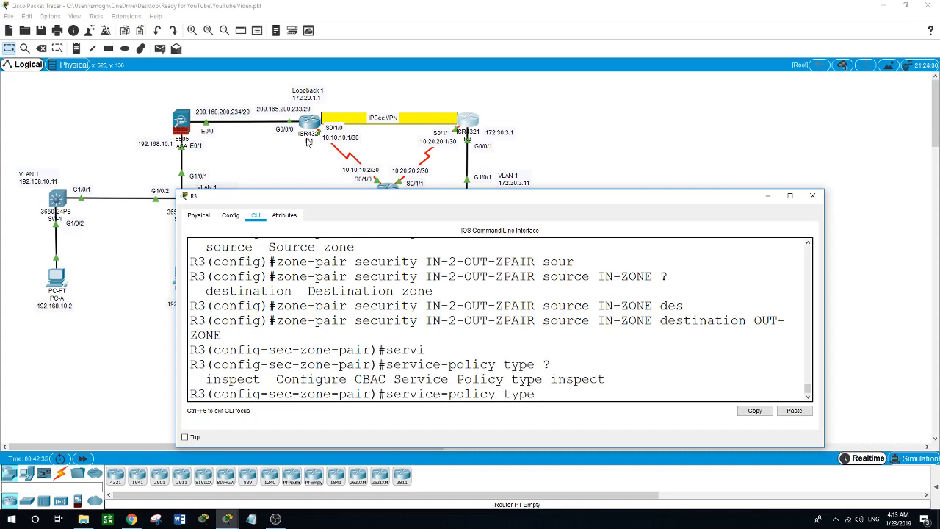
pyautogui.write('ins')
pyautogui.press('Tab')
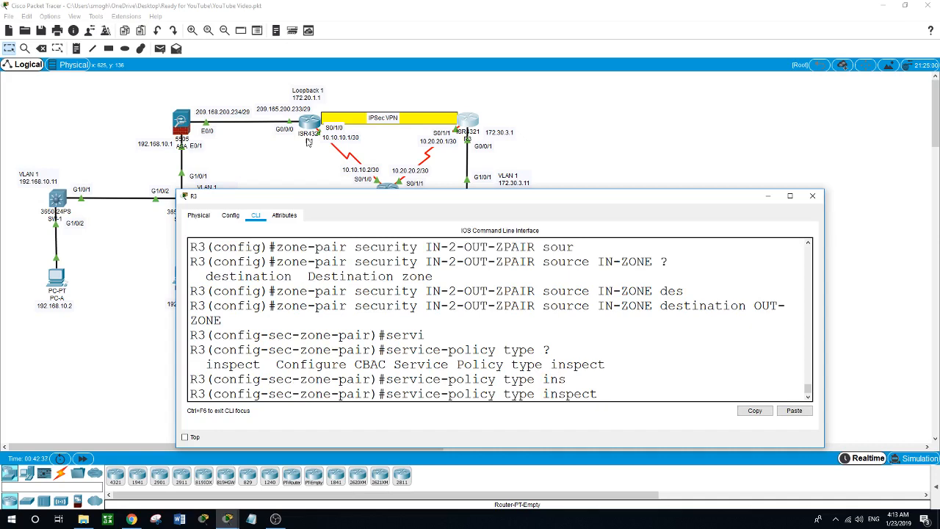
pyautogui.write('IN-2-OUT-PMAP')
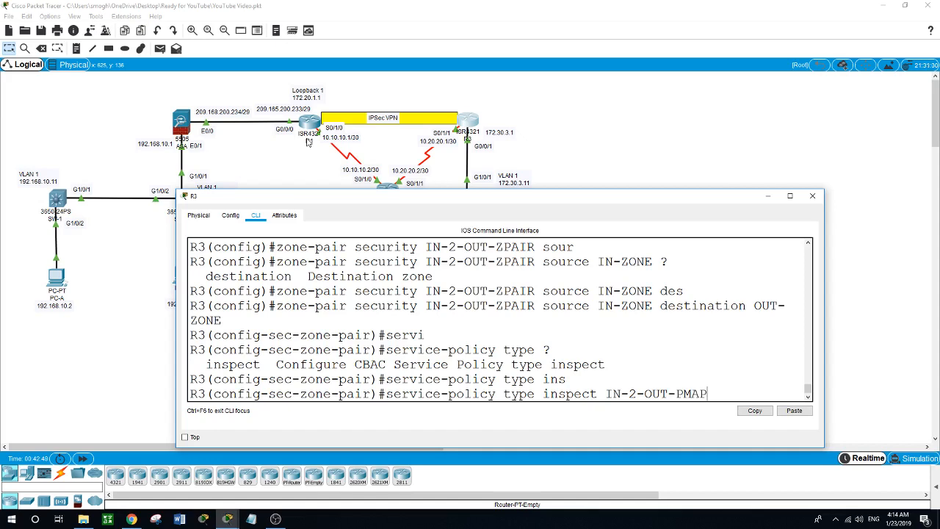
pyautogui.press('Return')
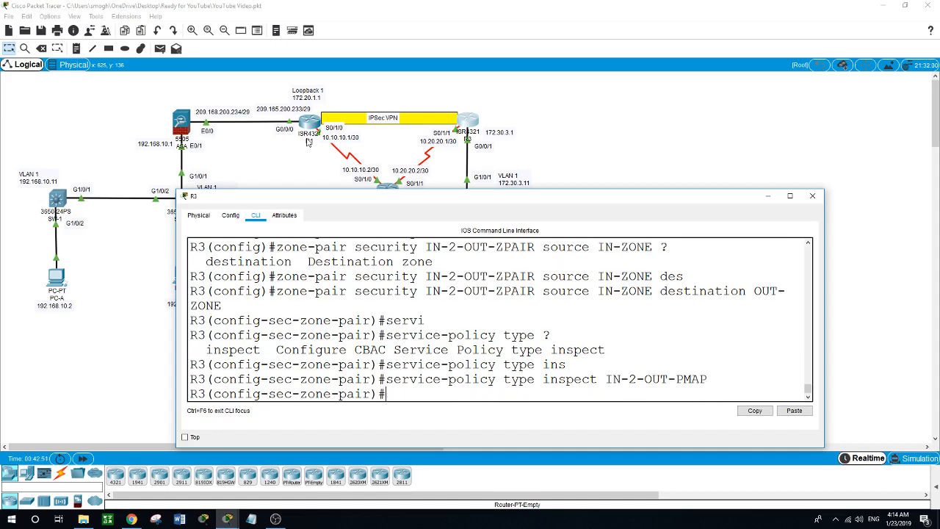
# - Leave zone-pair configuration and start entering interface g0/1/1
pyautogui.write('exit')
pyautogui.press('Return')
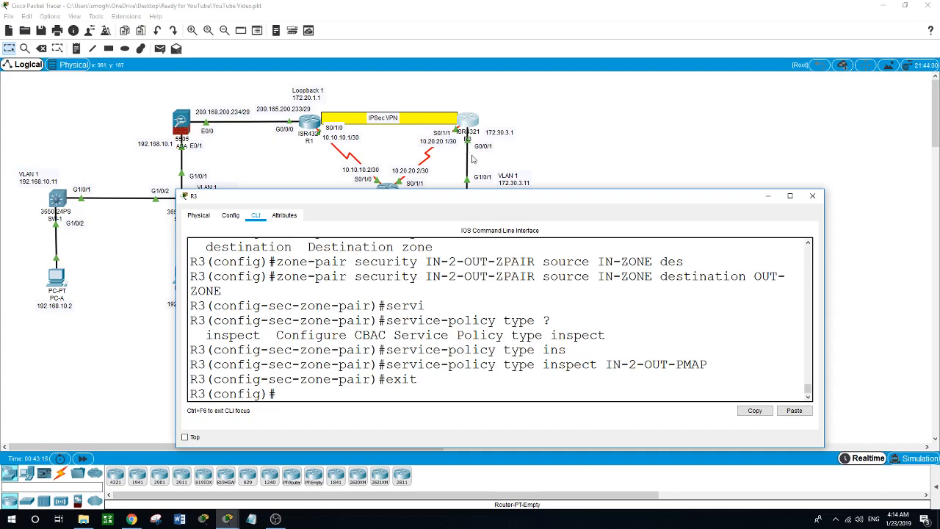
pyautogui.write('in')
pyautogui.write('t g0/')
pyautogui.write('1/1')
# - Correct the interface to g0/0/1 and make it a zone-member of IN-ZONE
pyautogui.press('BackSpace')
pyautogui.press('BackSpace')
pyautogui.press('BackSpace')
pyautogui.write('0/1')
pyautogui.press('Return')
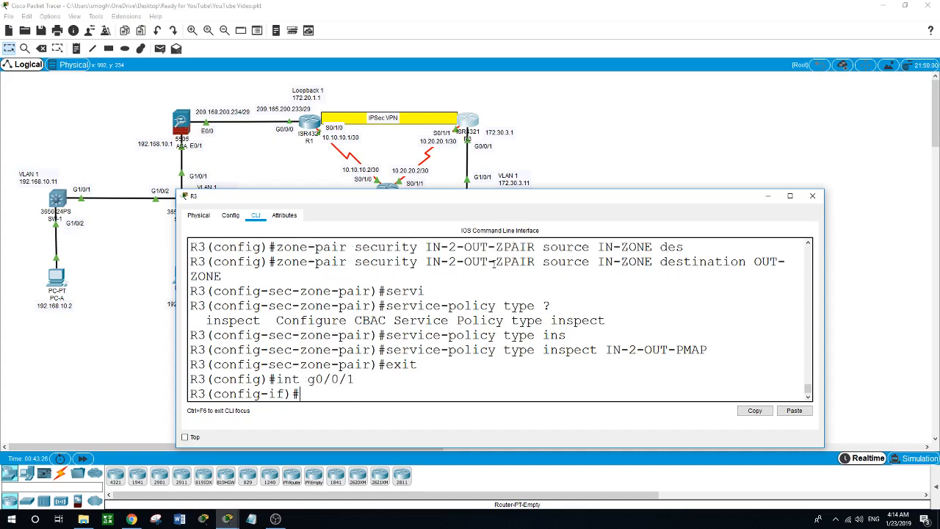
pyautogui.write('zon')
pyautogui.press('Tab')
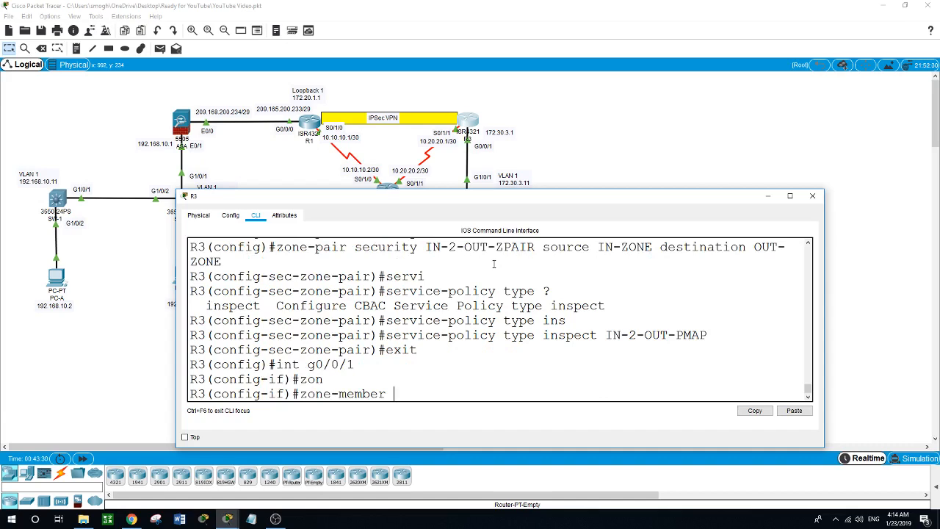
pyautogui.write('se')
pyautogui.press('Tab')
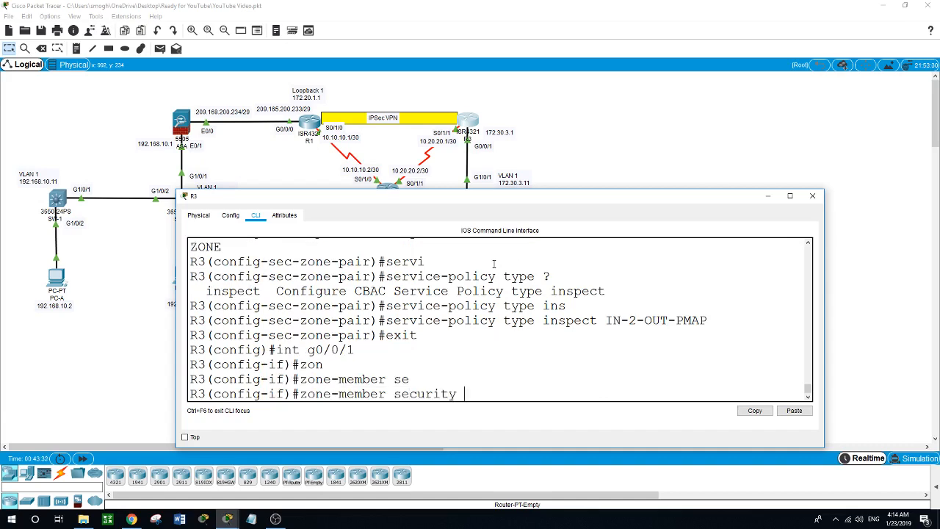
pyautogui.write('IN-ZONE')
pyautogui.press('Return')
pyautogui.write('zon')
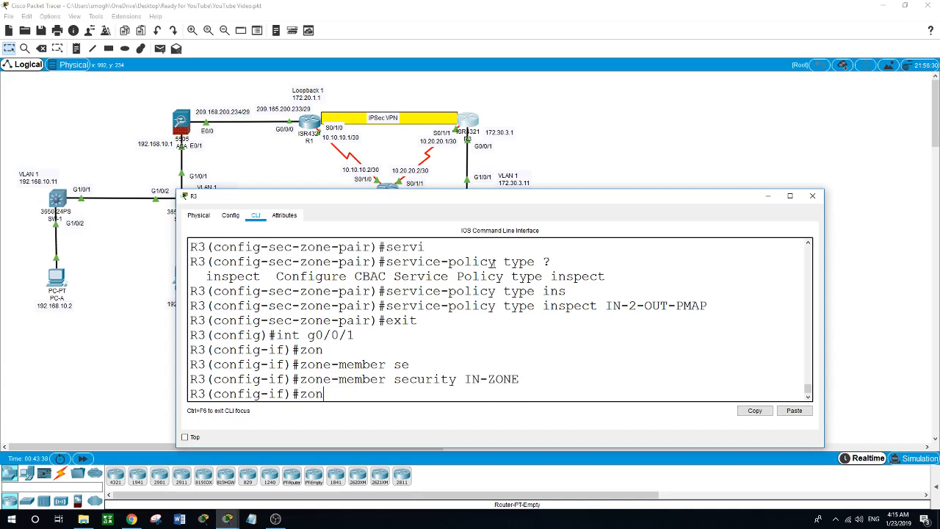
pyautogui.press('Tab')
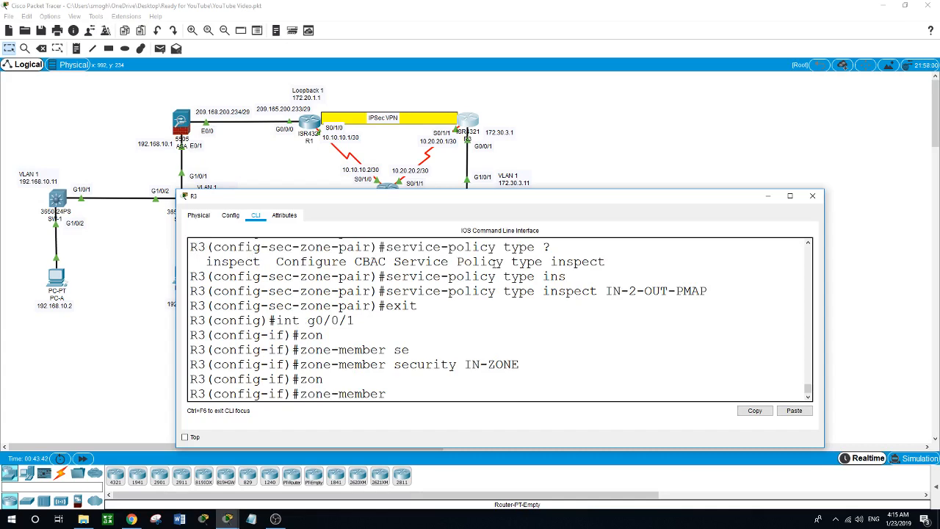
pyautogui.press('BackSpace')
pyautogui.press('BackSpace')
pyautogui.press('BackSpace')
pyautogui.press('BackSpace')
pyautogui.press('BackSpace')
pyautogui.press('BackSpace')
pyautogui.press('BackSpace')
pyautogui.press('BackSpace')
pyautogui.press('BackSpace')
pyautogui.press('BackSpace')
pyautogui.press('BackSpace')
pyautogui.press('BackSpace')
pyautogui.write('exit')
pyautogui.press('Return')
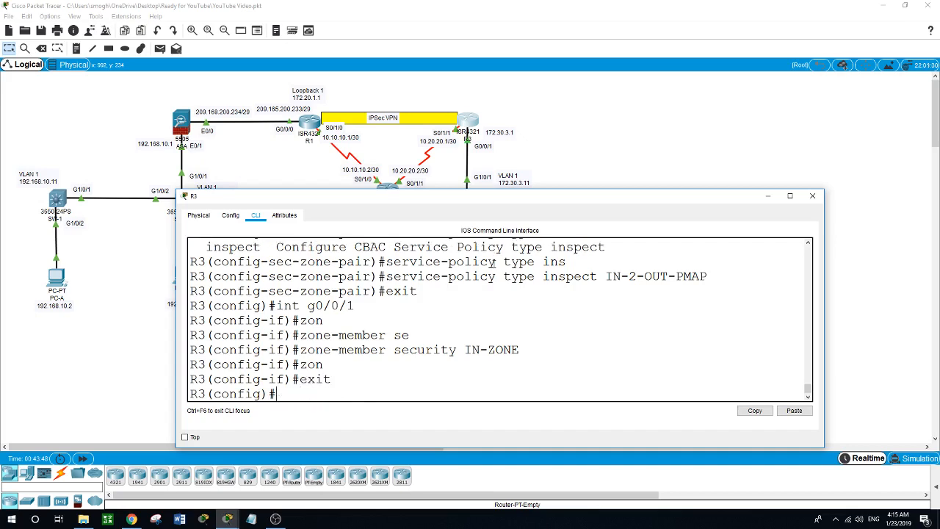
# - Make s0/1/1 a zone-member of OUT-ZONE and exit configuration mode
pyautogui.write('int s0/1/1')
pyautogui.press('Return')
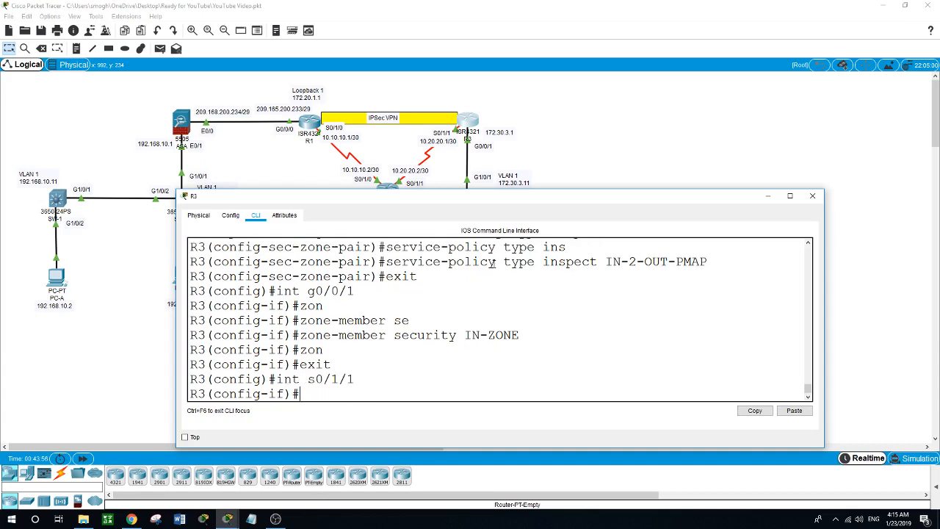
pyautogui.write('zon')
pyautogui.press('Tab')
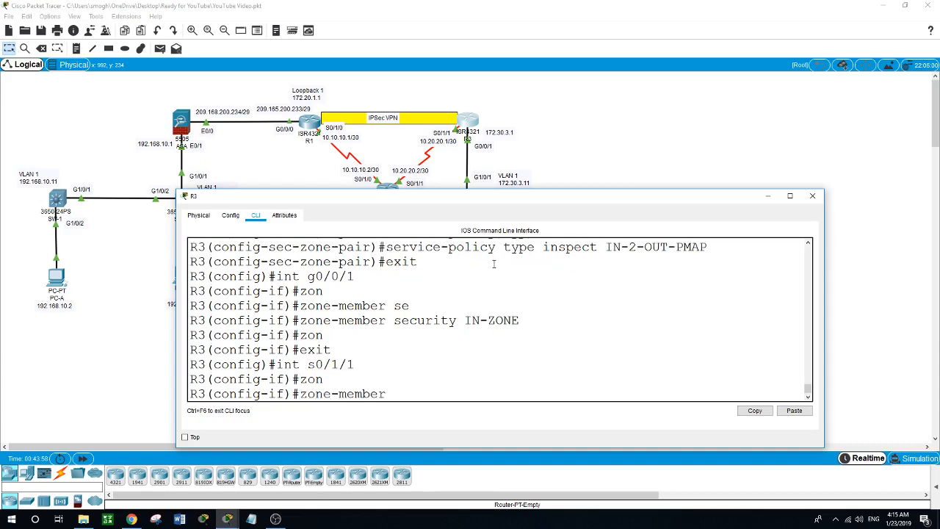
pyautogui.write('se')
pyautogui.press('Tab')
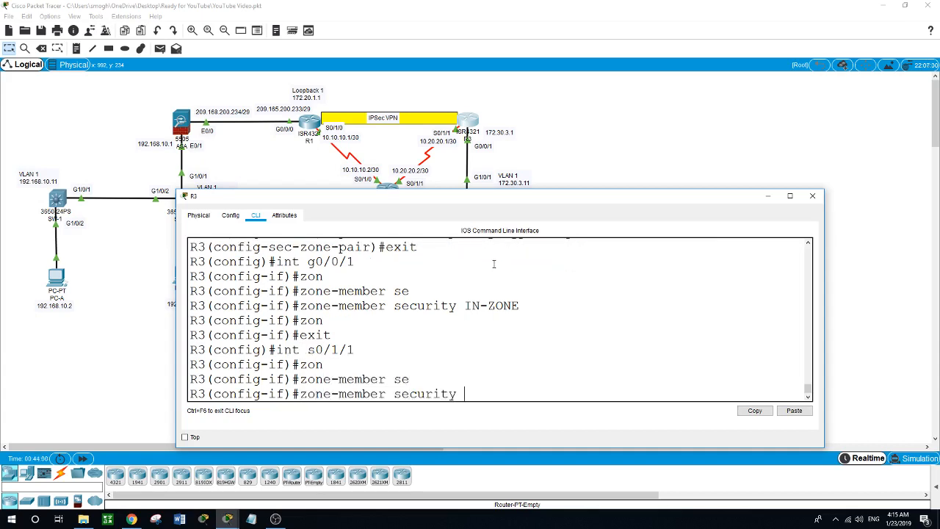
pyautogui.write('OUT-ZONE')
pyautogui.press('Return')
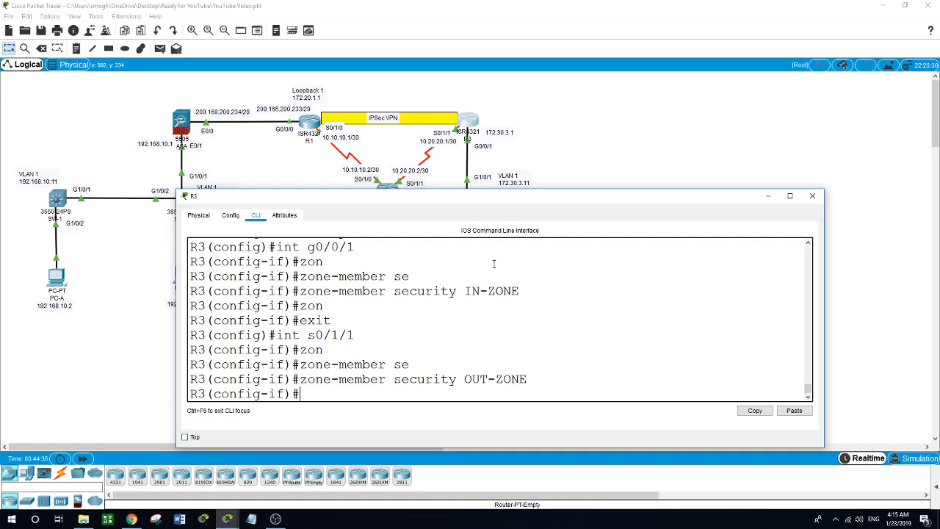
pyautogui.write('exit')
pyautogui.press('Return')
pyautogui.write('ex')
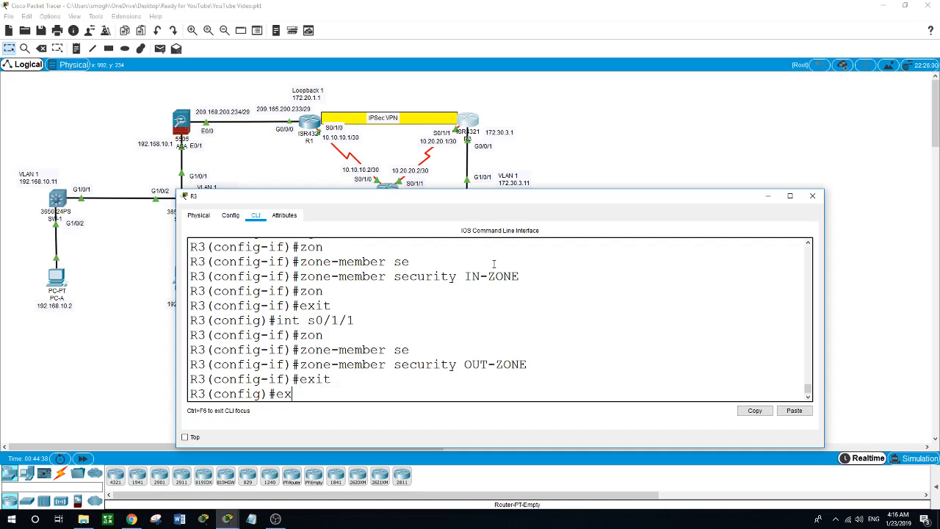
pyautogui.write('it')
pyautogui.press('Return')
pyautogui.press('Return')
# - List R3's flash contents with show flash, then type mkdir ipsdir
pyautogui.write('show')
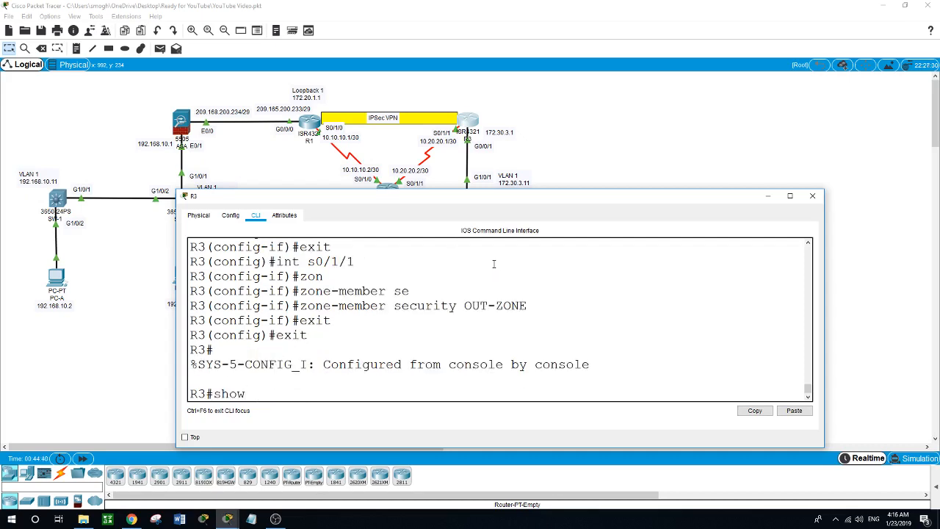
pyautogui.write(' flash')
pyautogui.press('Return')
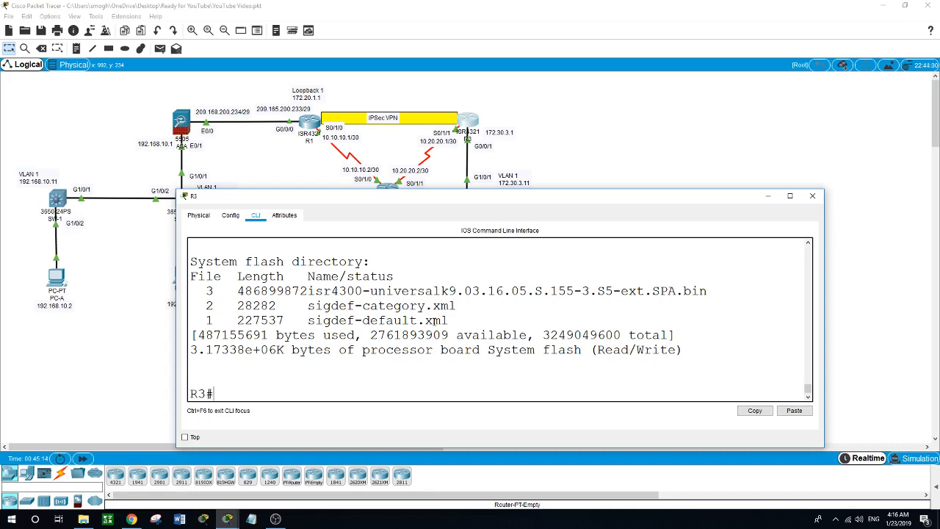
pyautogui.write('mkdir ipsdir')
# - Create ipsdir, verify it in show flash, and enter conf t
pyautogui.press('Return')
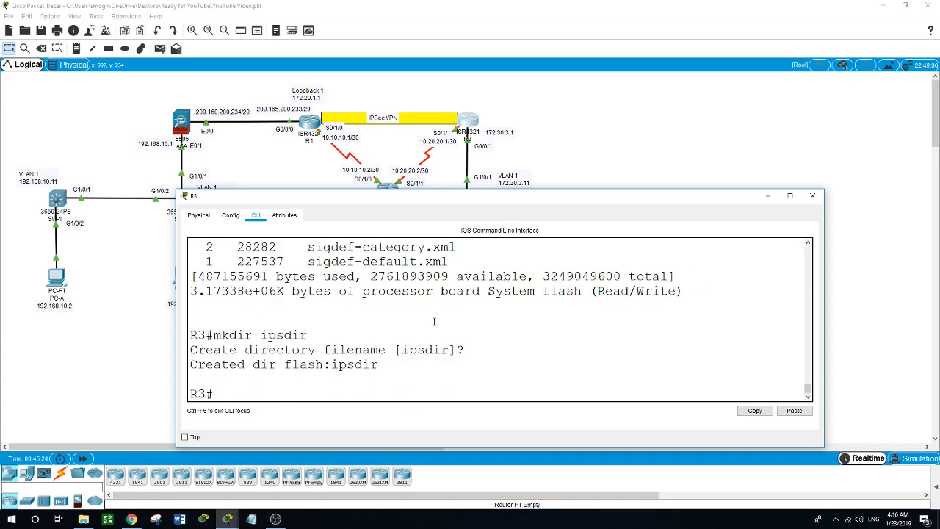
pyautogui.write('show flash')
pyautogui.press('Return')
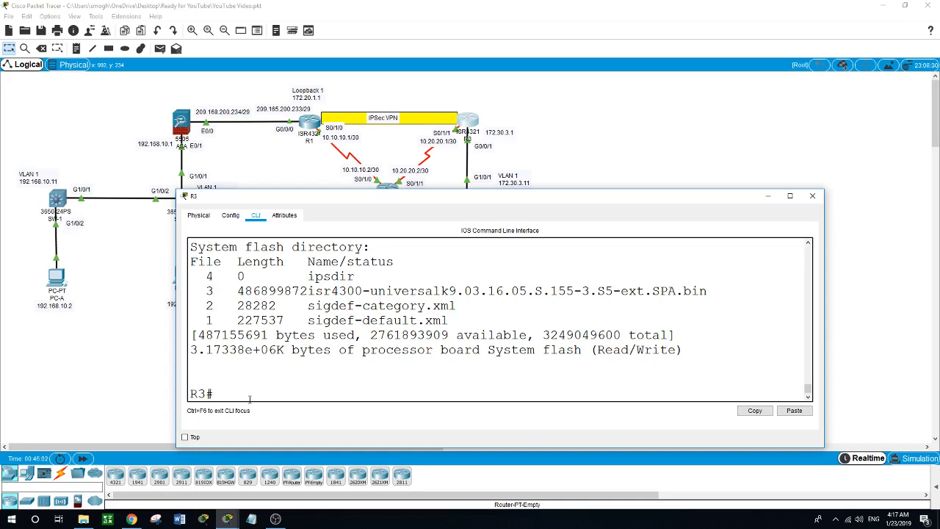
pyautogui.write('conf t')
pyautogui.press('Return')
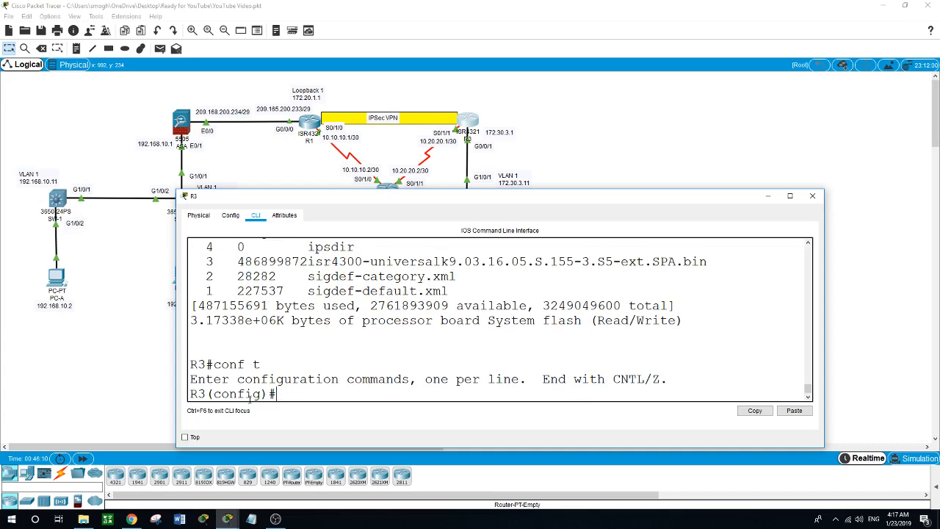
# - Set R3's IPS configuration location to flash:ipsdir
pyautogui.write('ip ips')
pyautogui.press('?')
pyautogui.write('d')
pyautogui.press('BackSpace')
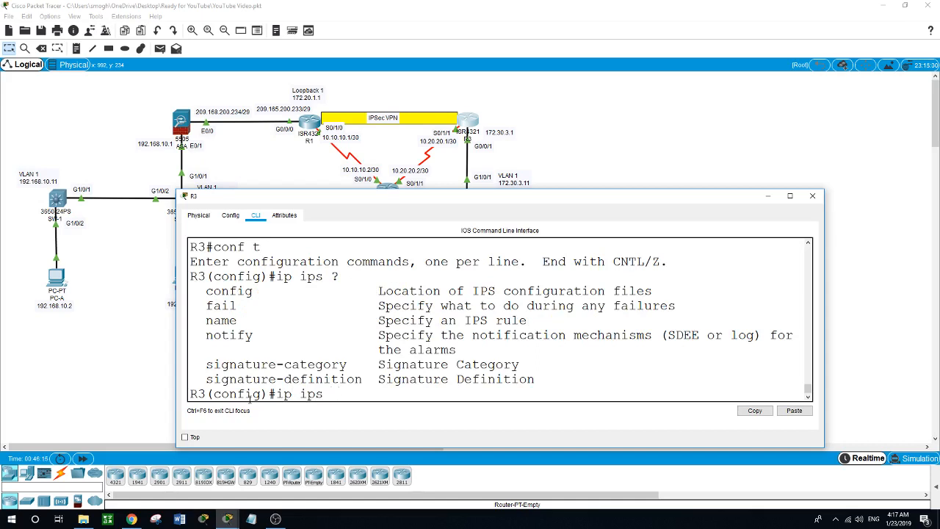
pyautogui.write('conf')
pyautogui.press('Tab')
pyautogui.write('loc')
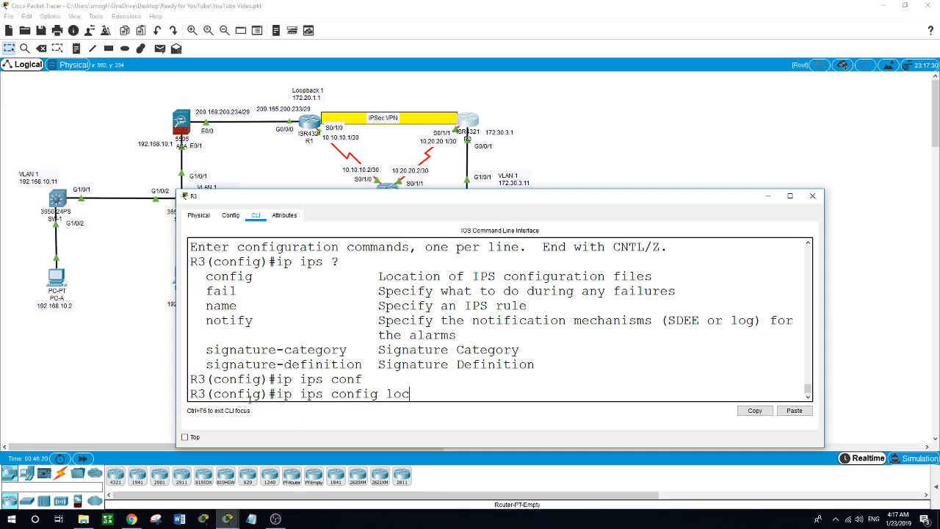
pyautogui.press('Tab')
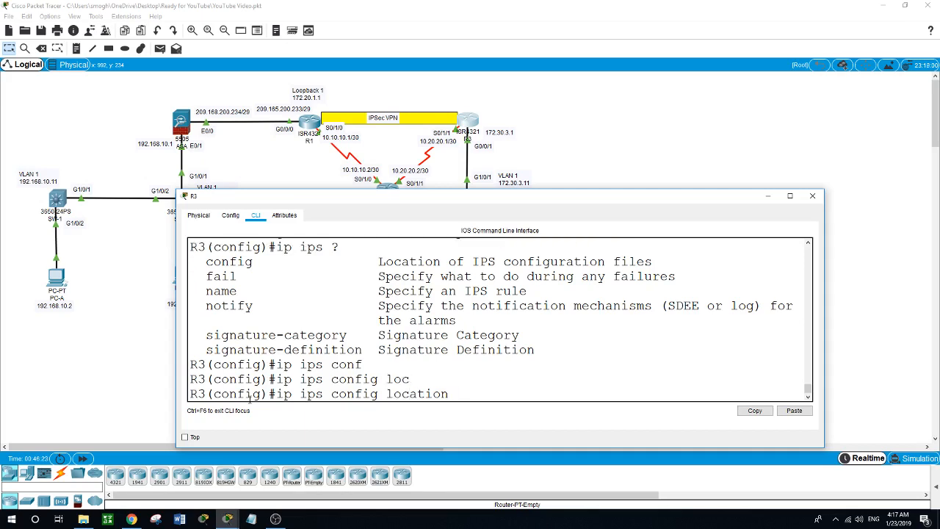
pyautogui.write('flash:ipsdir')
pyautogui.press('Return')
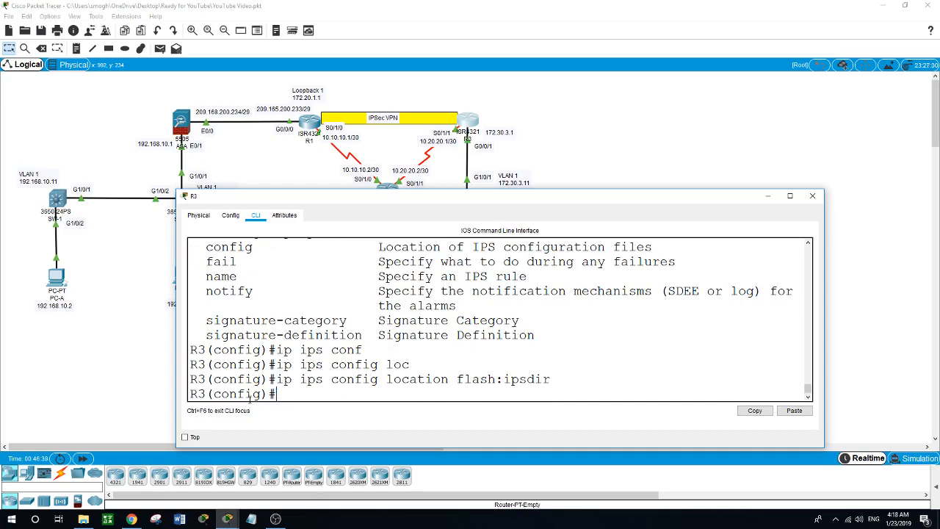
# - Create the IPS rule named IPS-RULE
pyautogui.write('ip ips name IPS')
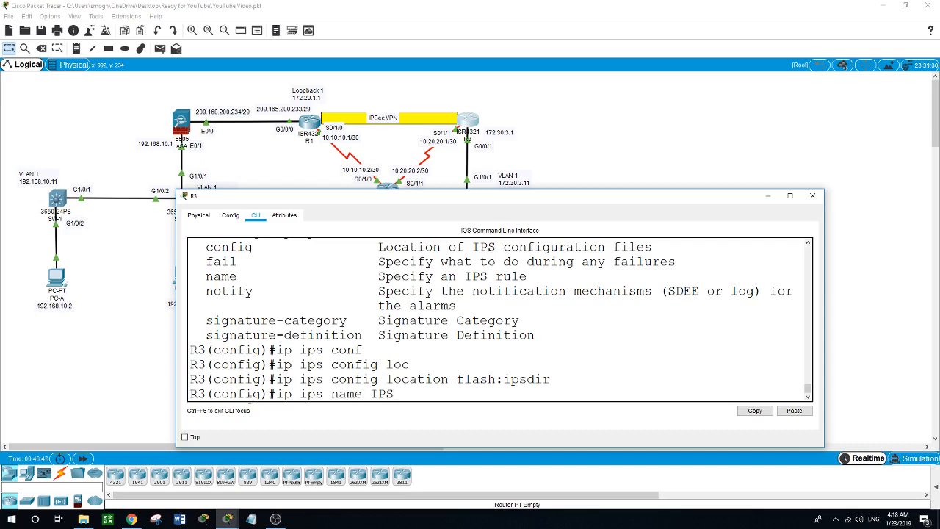
pyautogui.write('-RULE')
pyautogui.press('Return')
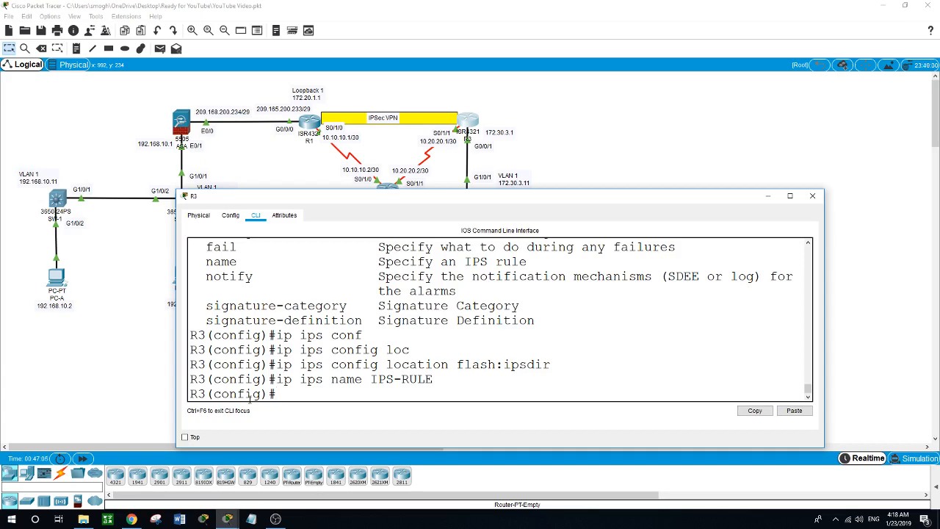
pyautogui.write('ip ips si')
pyautogui.press('BackSpace')
pyautogui.press('BackSpace')
# - Enter IPS signature-category configuration and select category all
pyautogui.write('?signatur')
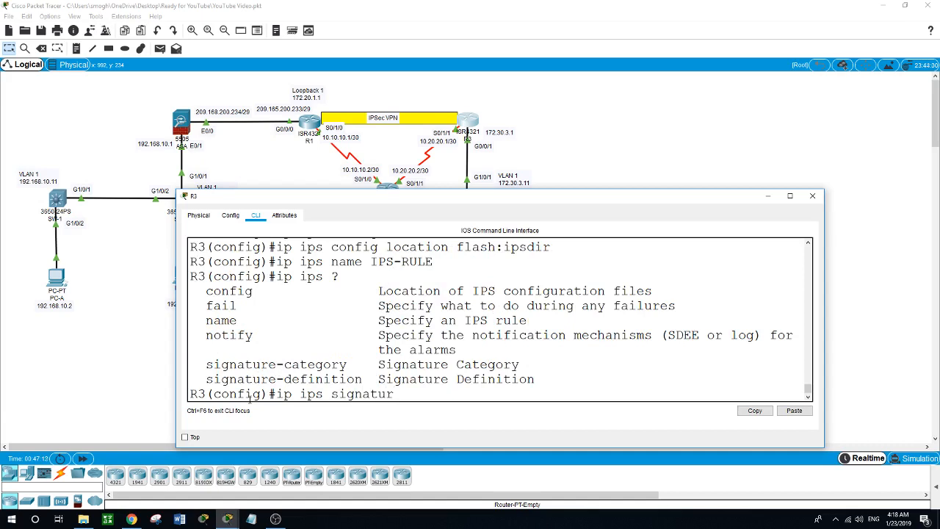
pyautogui.write('e-cat')
pyautogui.press('Tab')
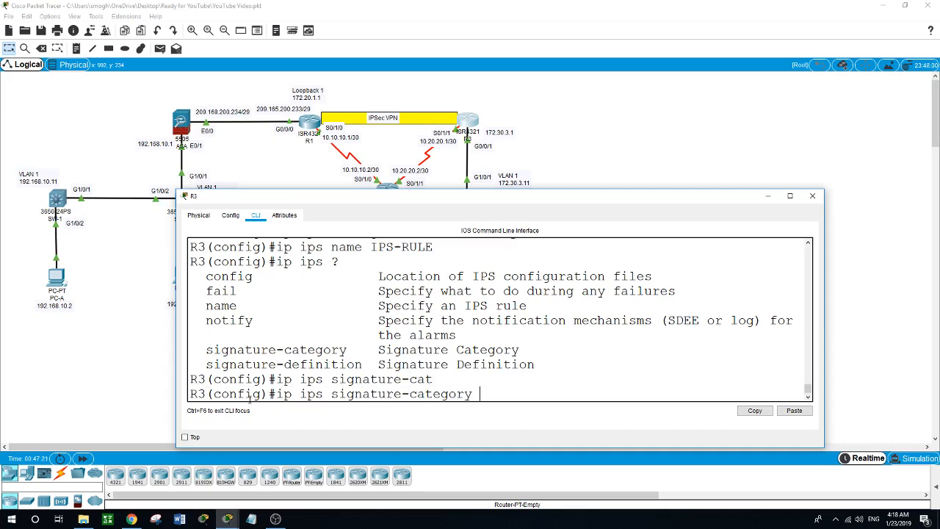
pyautogui.press('Return')
pyautogui.write('?cat')
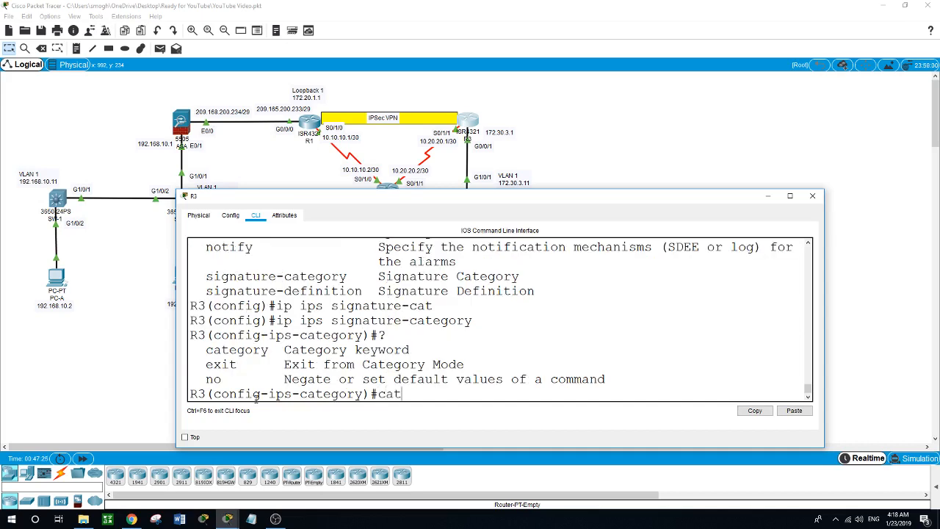
pyautogui.press('Tab')
pyautogui.write('?')
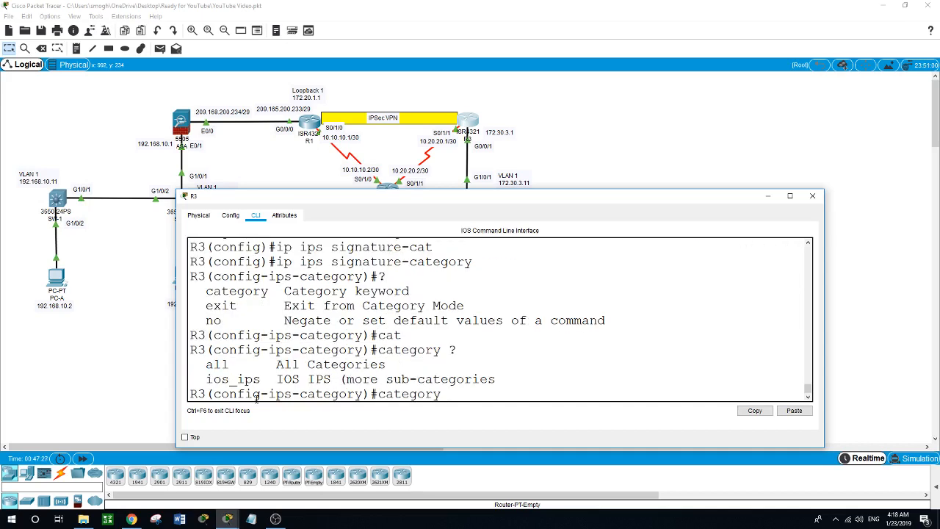
pyautogui.write('all')
pyautogui.press('Return')
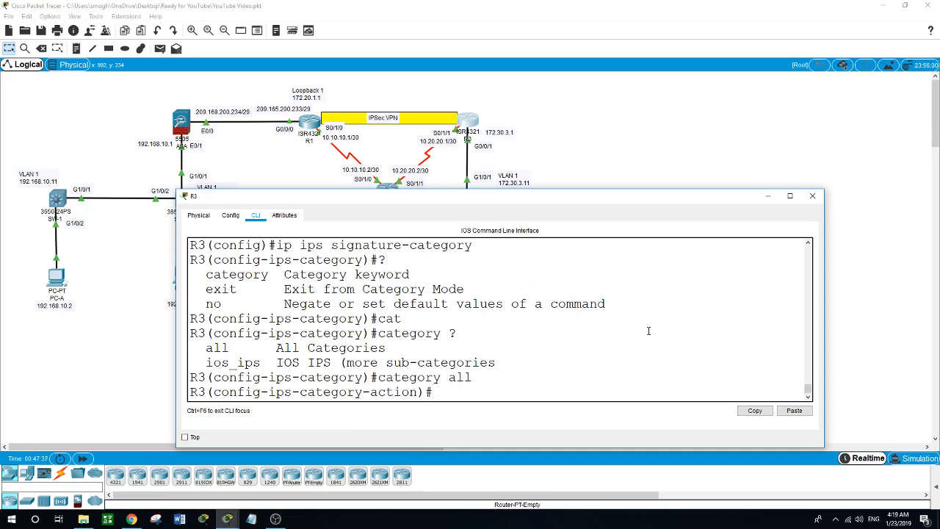
# - Set category all to retired true and exit back to category configuration
pyautogui.write('?')
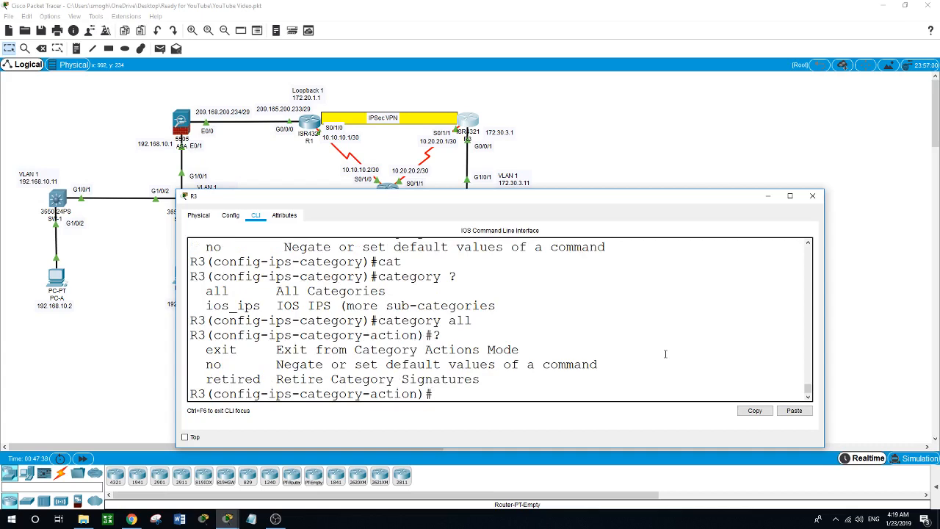
pyautogui.write('reti')
pyautogui.press('Tab')
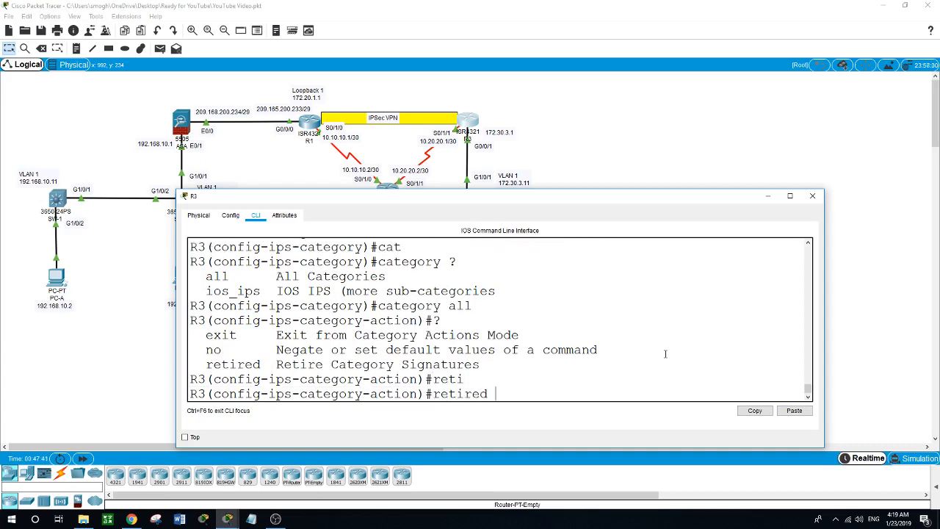
pyautogui.write('?')
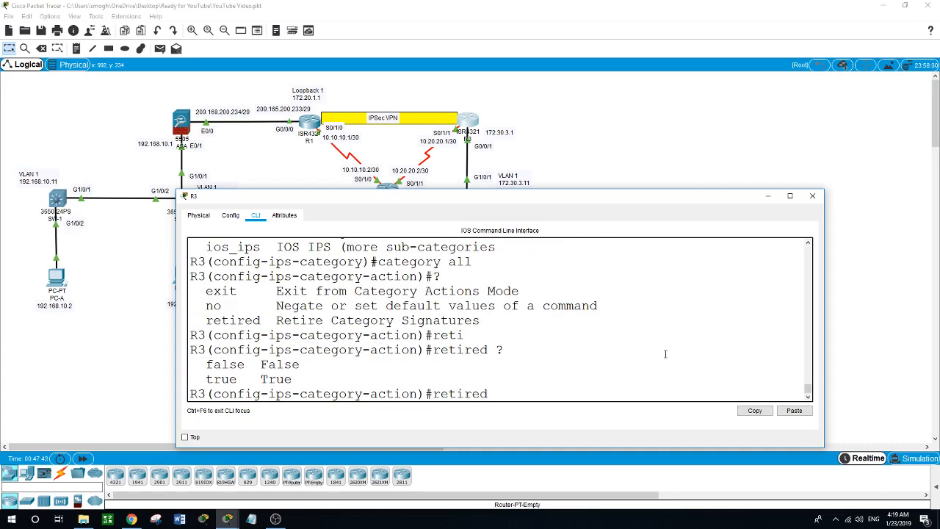
pyautogui.write('true')
pyautogui.press('Return')
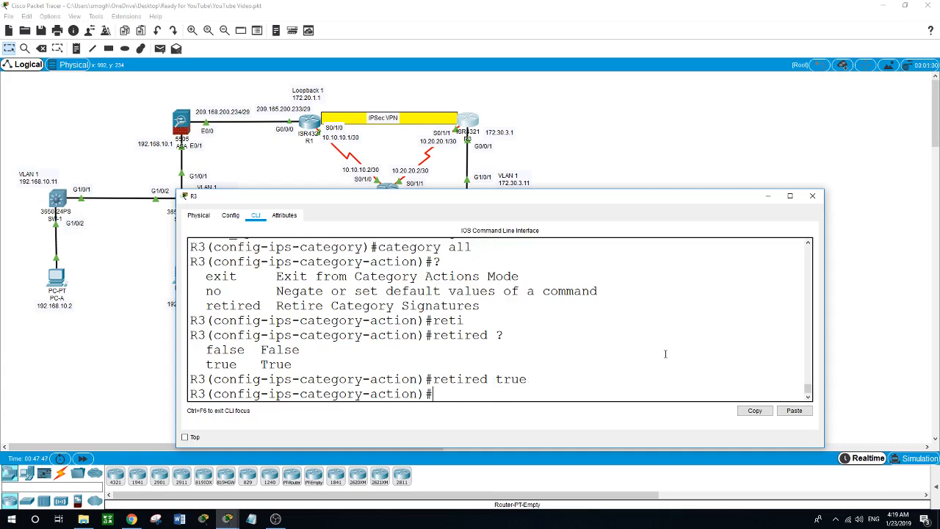
pyautogui.write('exit')
pyautogui.press('Return')
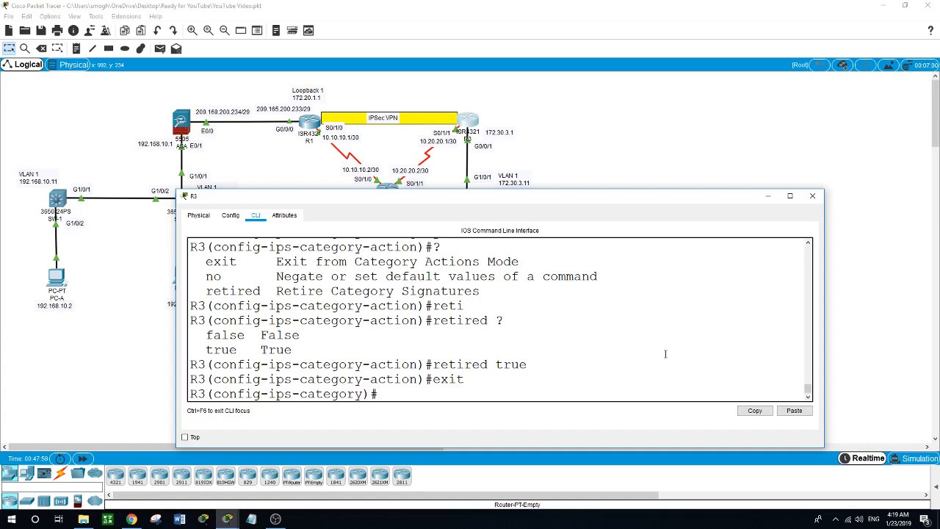
# - Set category ios_ips basic to retired false
pyautogui.write('cat')
pyautogui.press('Tab')
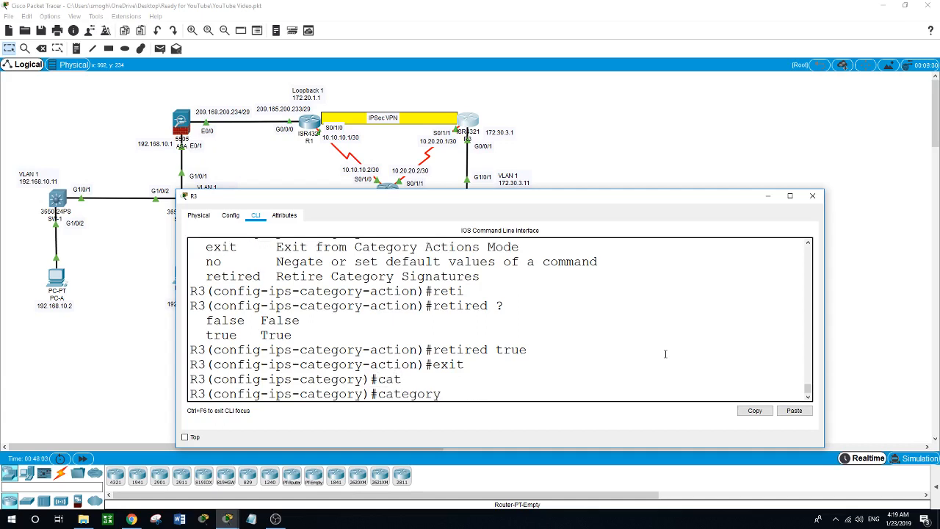
pyautogui.write('?')
pyautogui.write('ios')
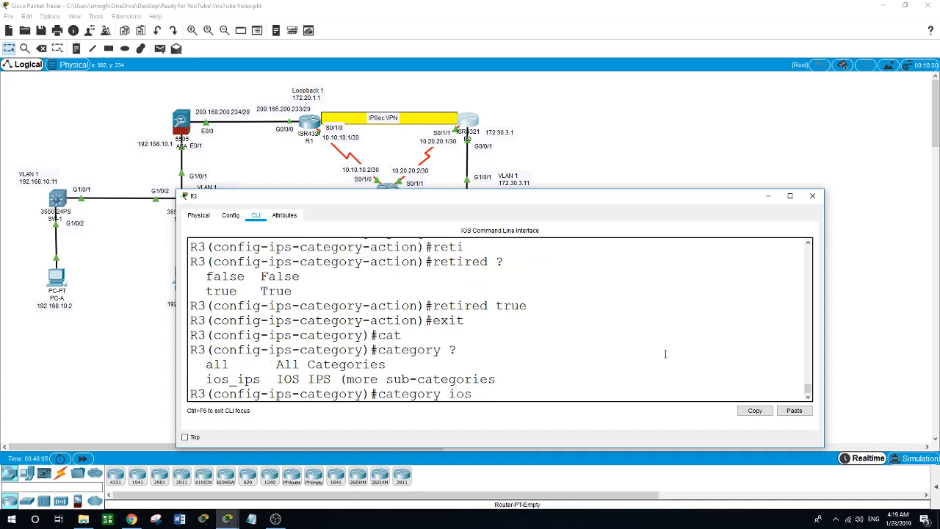
pyautogui.press('Tab')
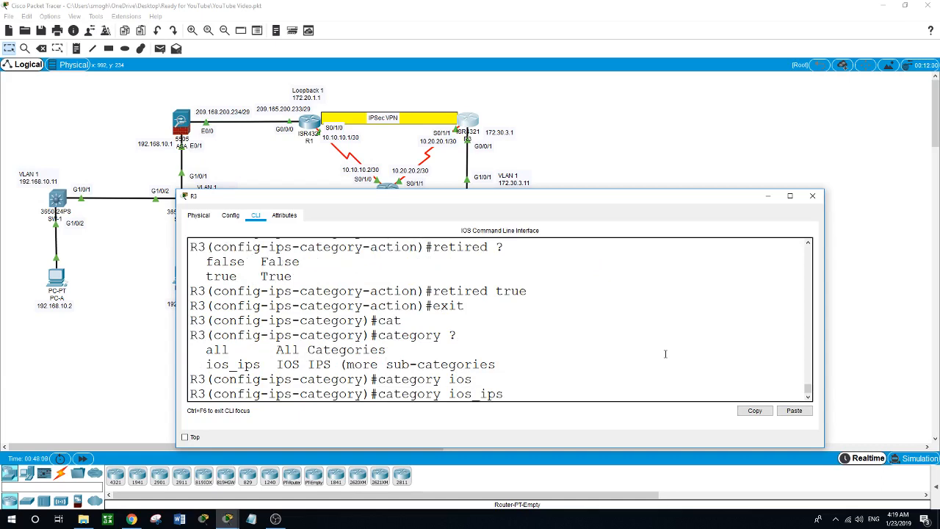
pyautogui.write('?basi')
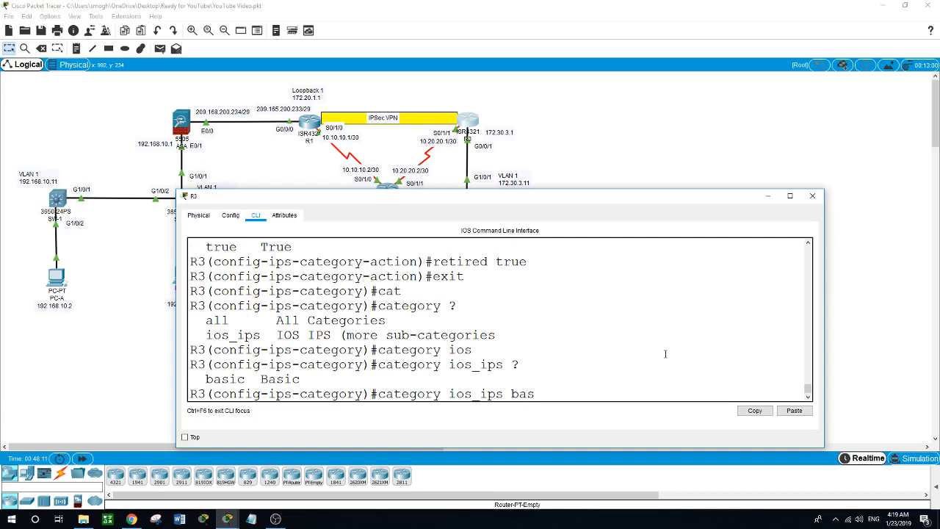
pyautogui.write('c')
pyautogui.press('Return')
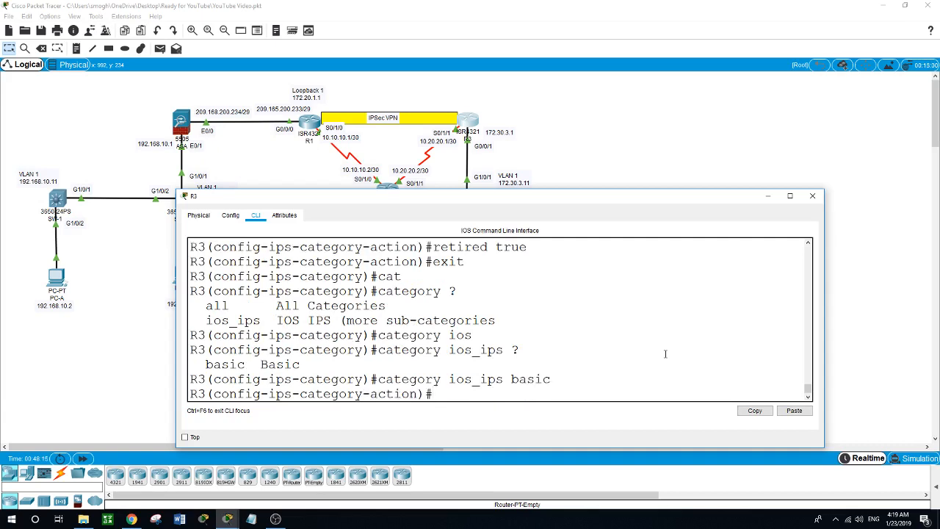
pyautogui.write('?')
pyautogui.write('ret')
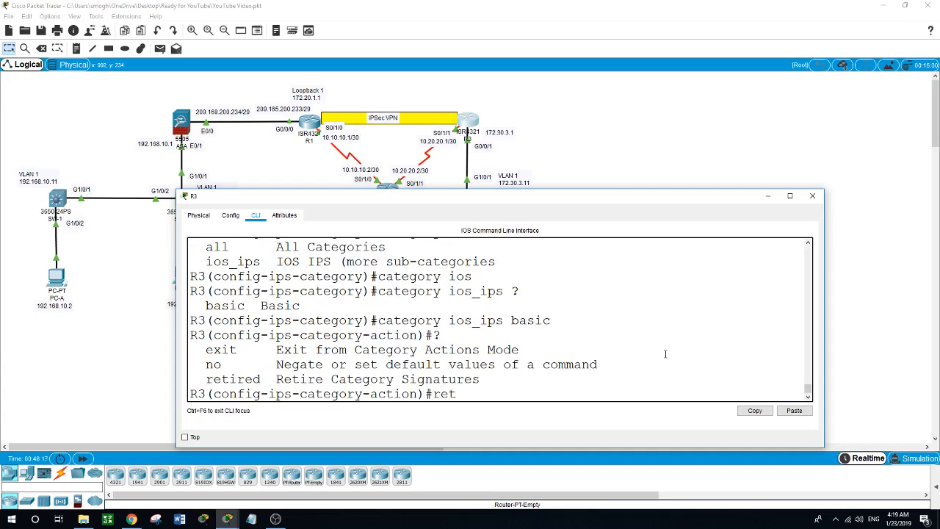
pyautogui.write('i')
pyautogui.press('Tab')
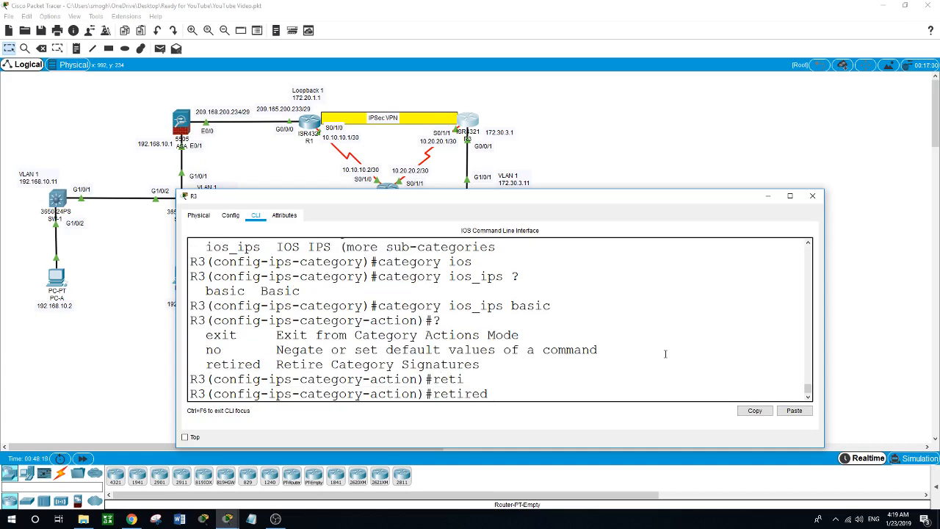
pyautogui.write('fa')
pyautogui.write('sl')
pyautogui.press('BackSpace')
pyautogui.press('BackSpace')
pyautogui.write('lse')
pyautogui.press('Return')
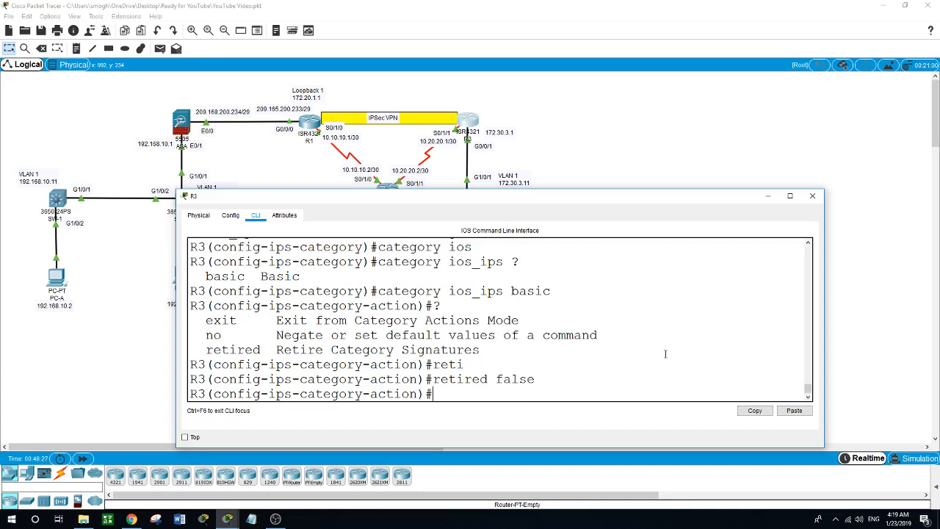
# - Exit signature-category configuration and confirm applying the category changes
pyautogui.write('exit')
pyautogui.press('Return')
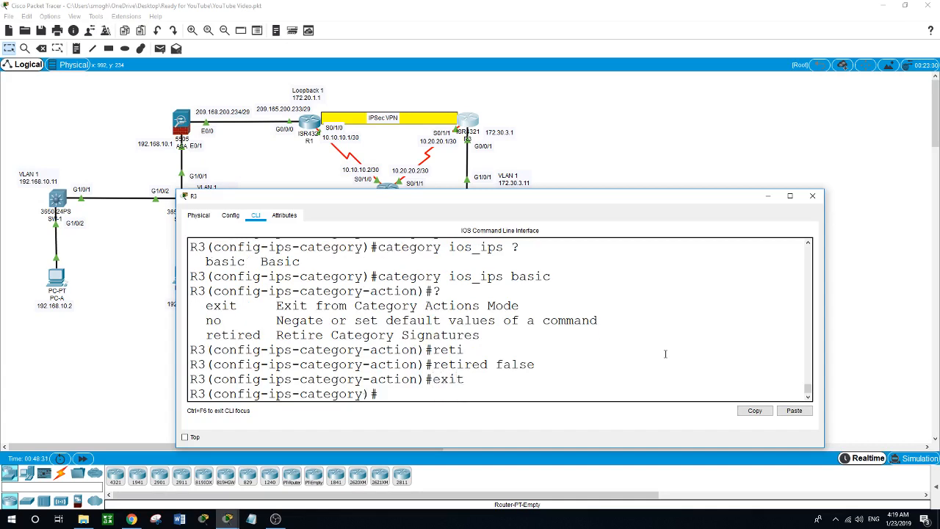
pyautogui.write('exit')
pyautogui.press('Return')
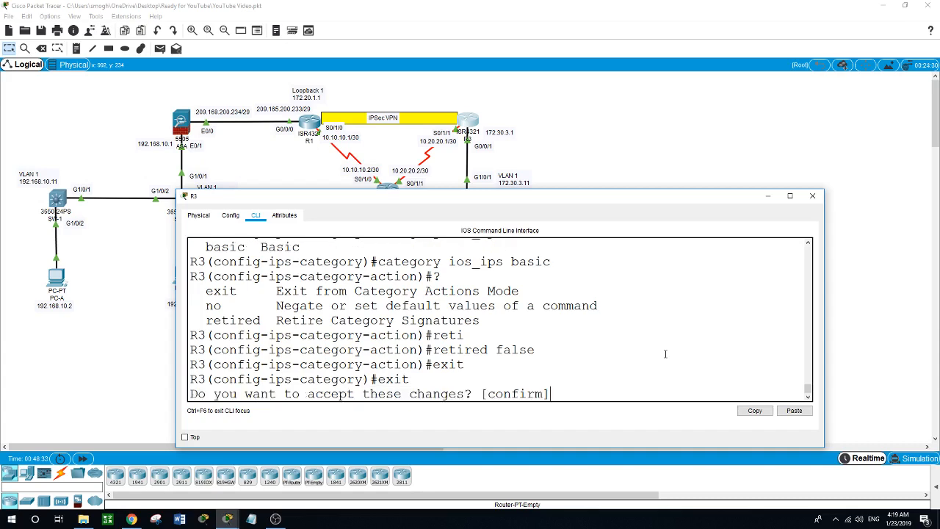
pyautogui.press('Return')
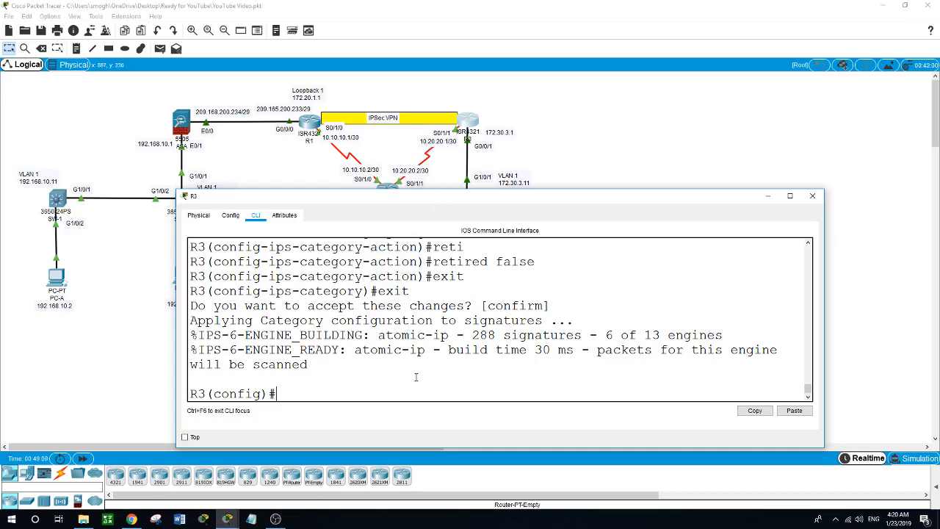
# - On interface s0/1/1, apply IPS-RULE to inbound traffic with 'ip ips IPS-RULE in'
pyautogui.write('int s0/1/1')
pyautogui.press('Return')
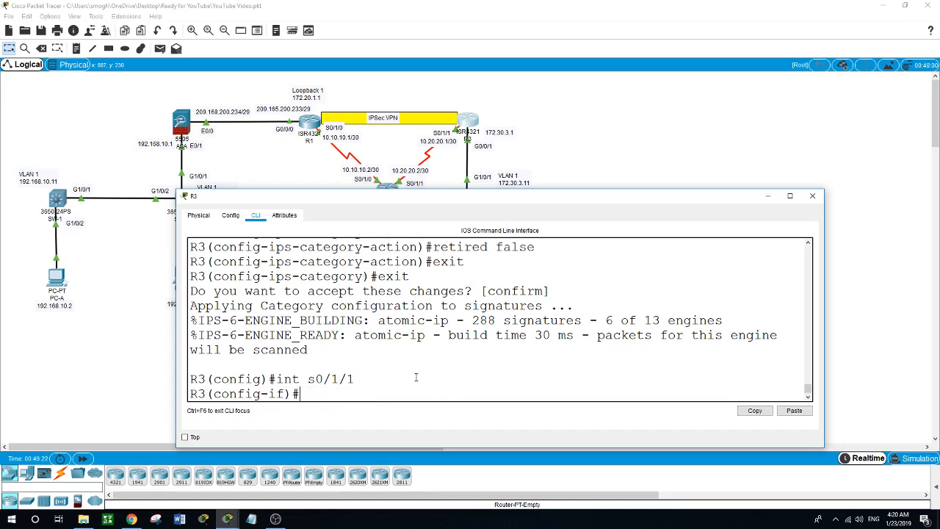
pyautogui.write('ip ips ?')
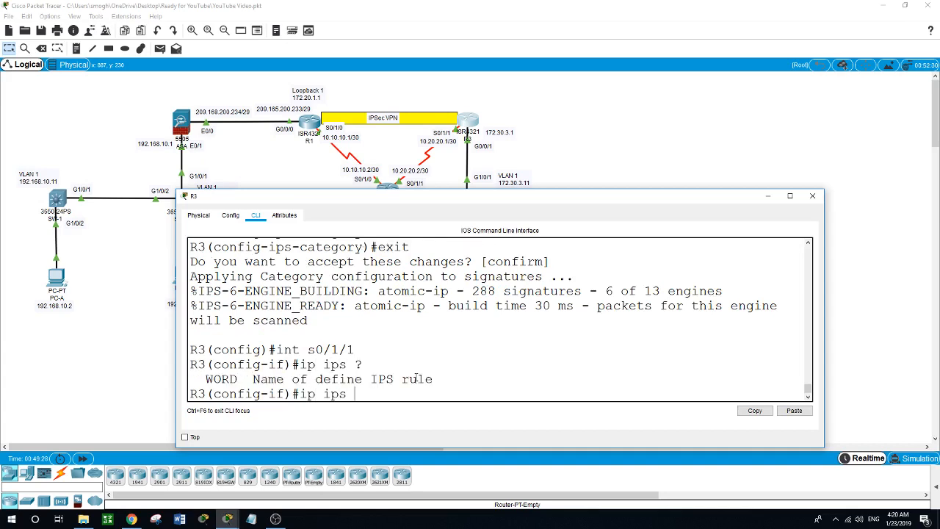
pyautogui.write('IPS-RULE ?')
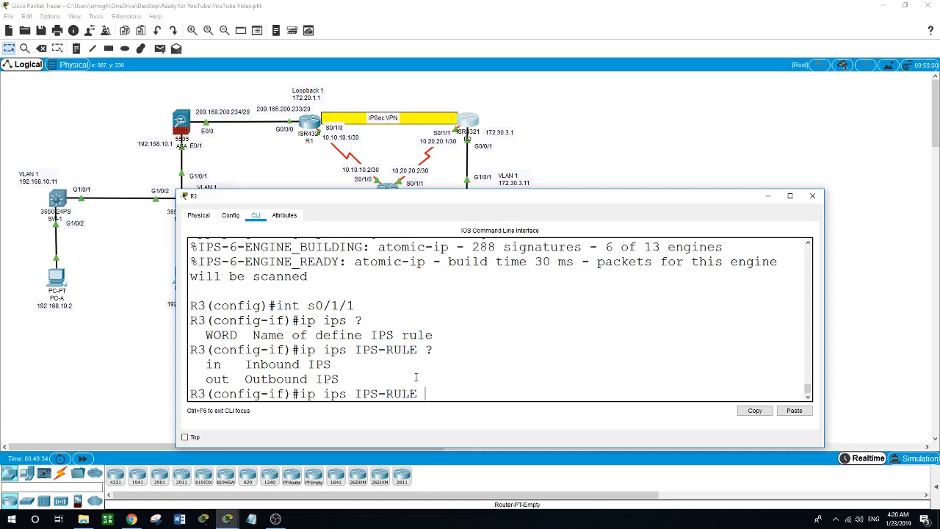
pyautogui.write('in')
pyautogui.press('Return')
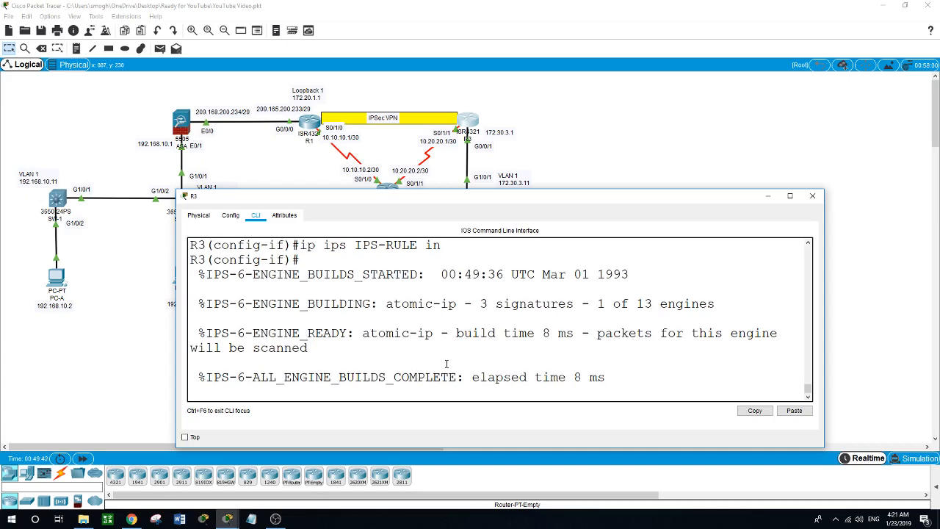
pyautogui.press('Return')
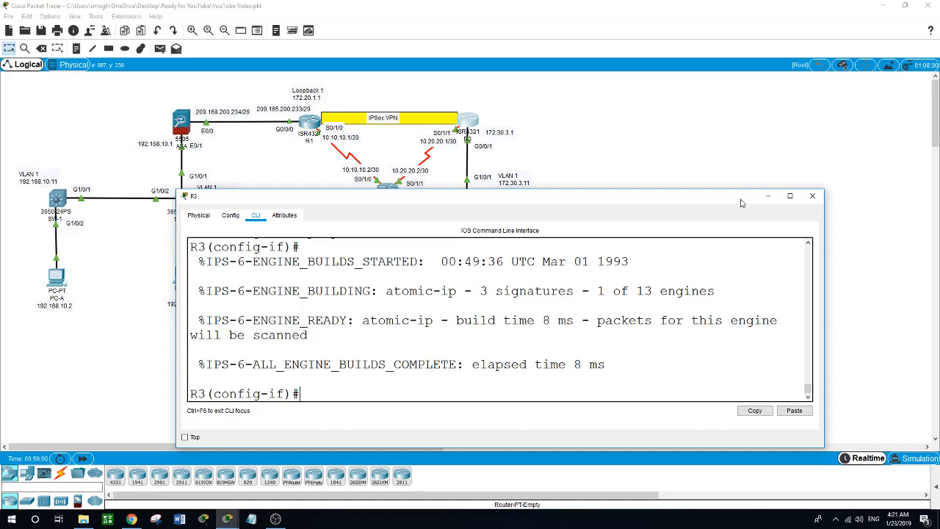
# - Close R3's window and open the ASA's device window
pyautogui.click(768, 196)
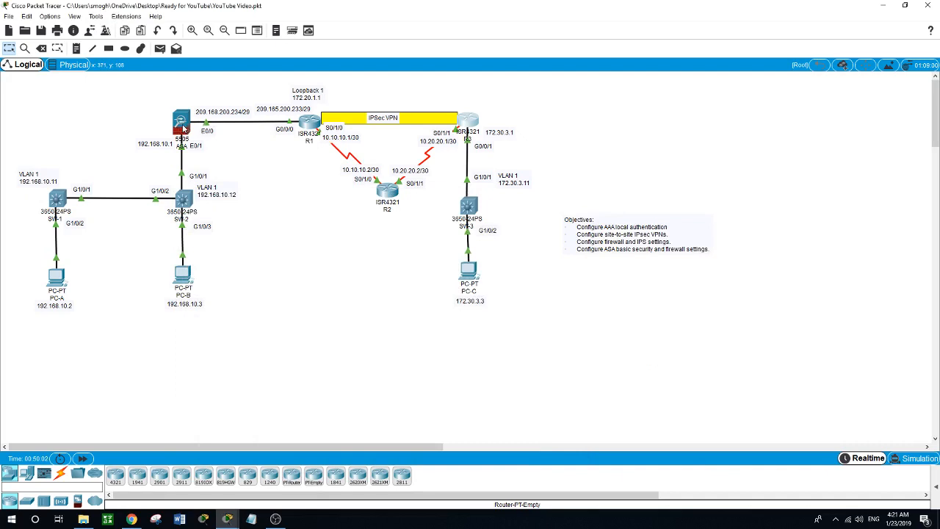
pyautogui.moveTo(184, 130)
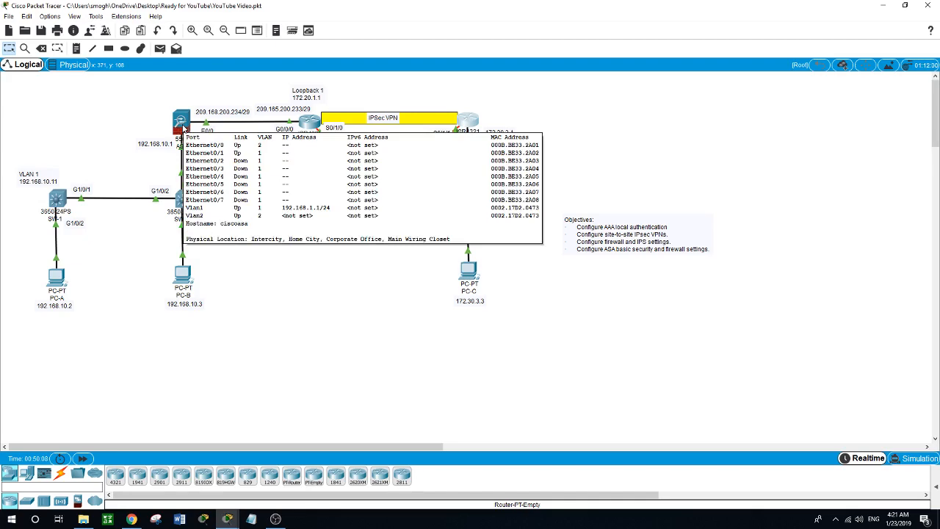
pyautogui.click(183, 123)
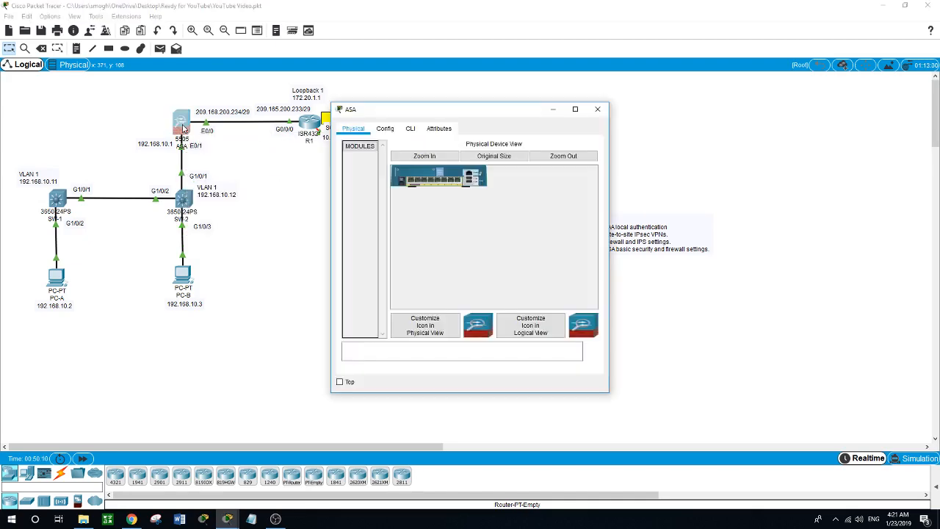
# - Reposition and widen the ASA window and show its CLI
pyautogui.moveTo(497, 116); pyautogui.dragTo(420, 206)
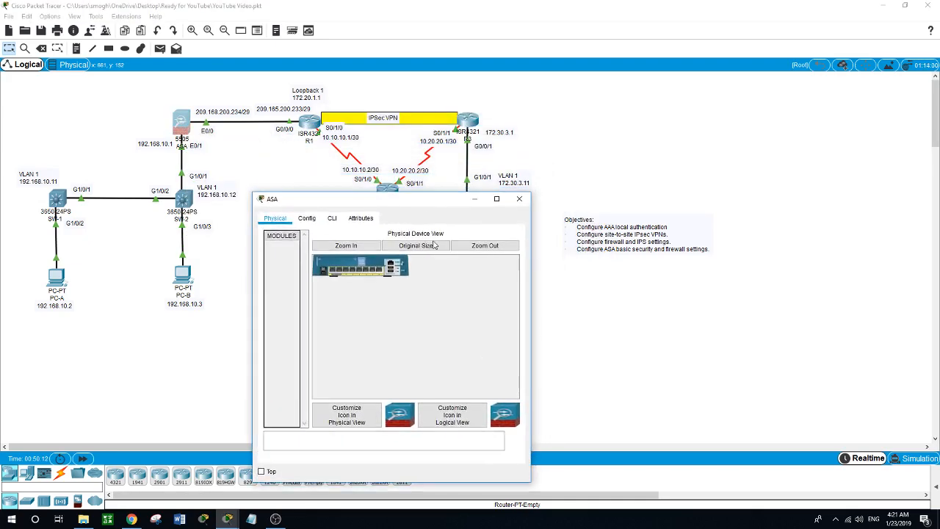
pyautogui.moveTo(530, 307); pyautogui.dragTo(890, 309)
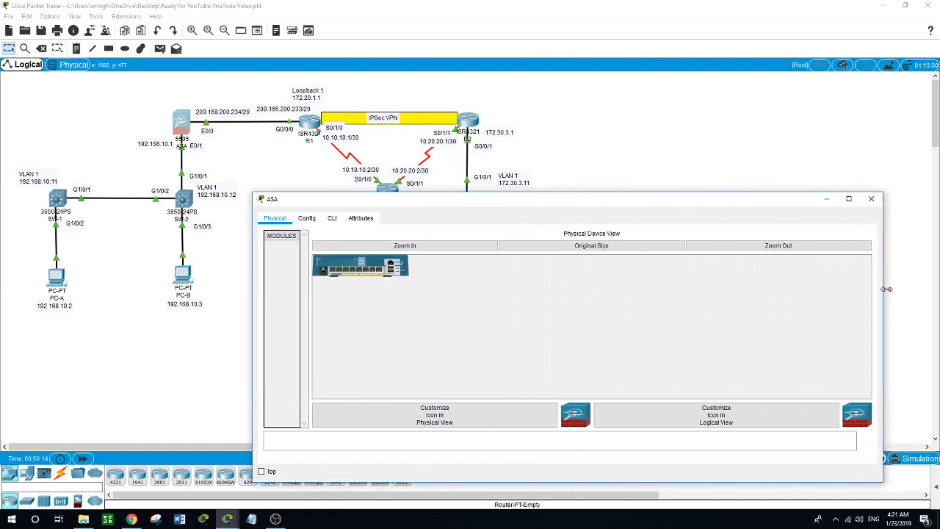
pyautogui.moveTo(585, 194); pyautogui.dragTo(534, 240)
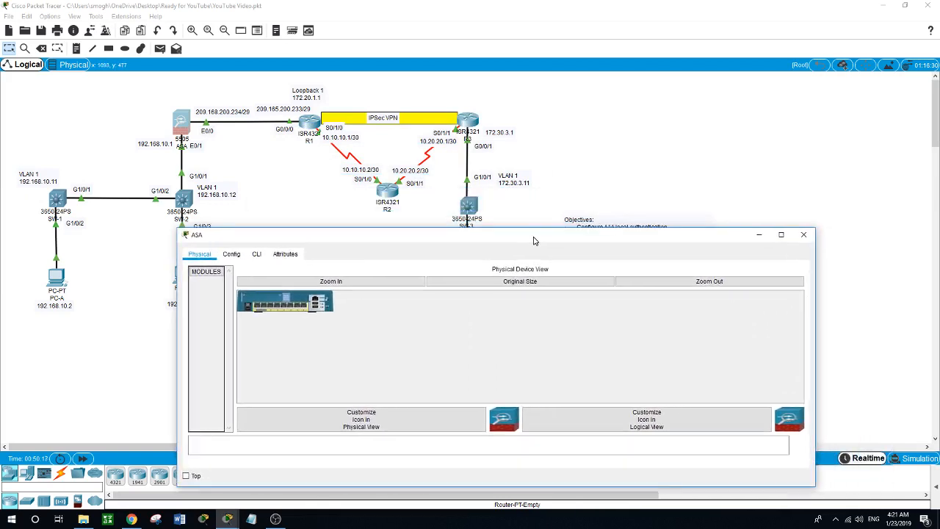
pyautogui.click(258, 254)
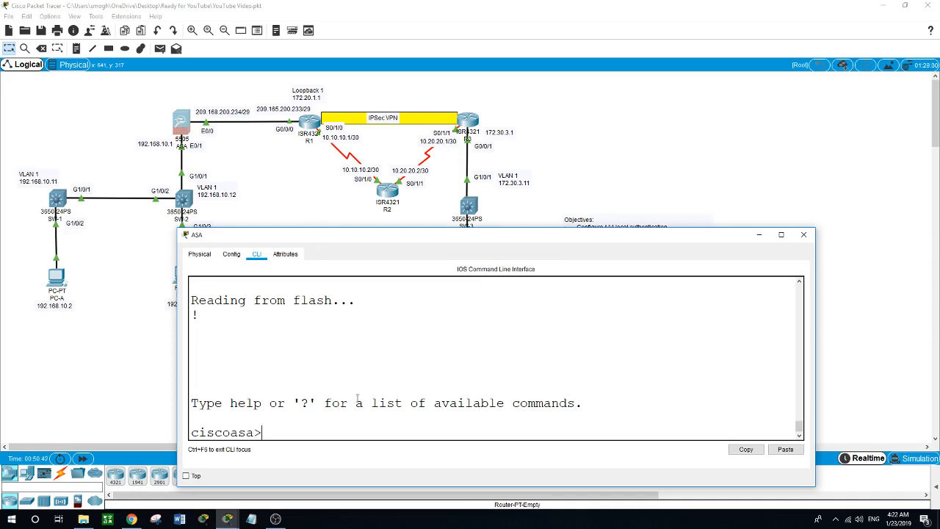
# - In global config, give interface VLAN 1 security-level 100 and remove its DHCP addressing
pyautogui.write('en')
pyautogui.press('Return')
pyautogui.press('Return')
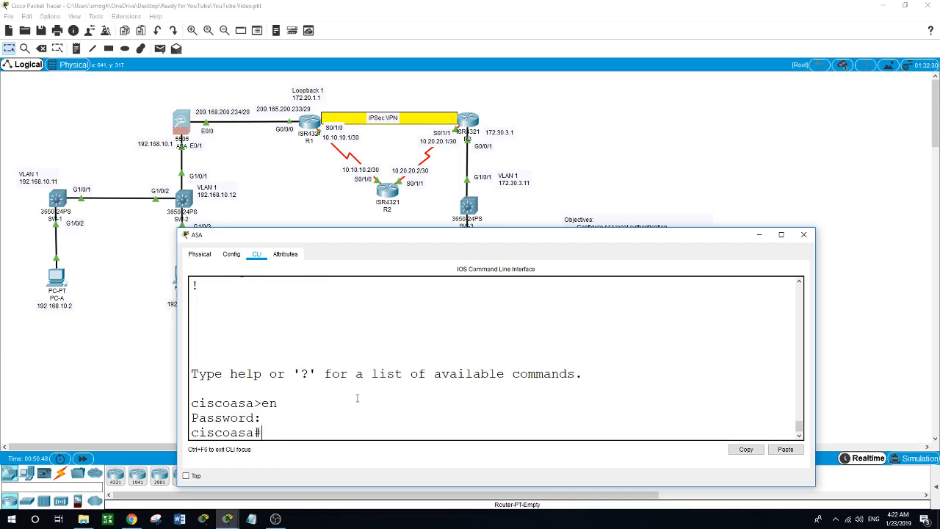
pyautogui.write('conf t')
pyautogui.press('Return')
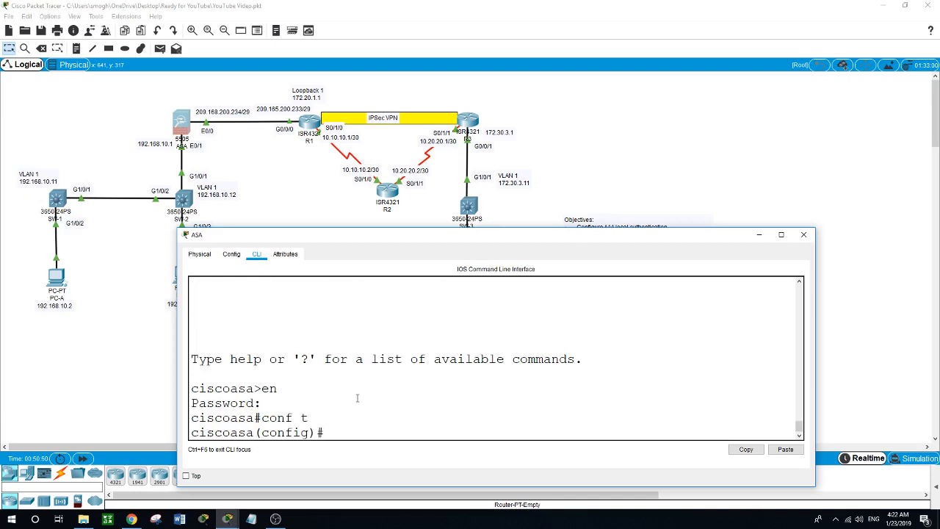
pyautogui.write('int vlan 1')
pyautogui.press('Return')
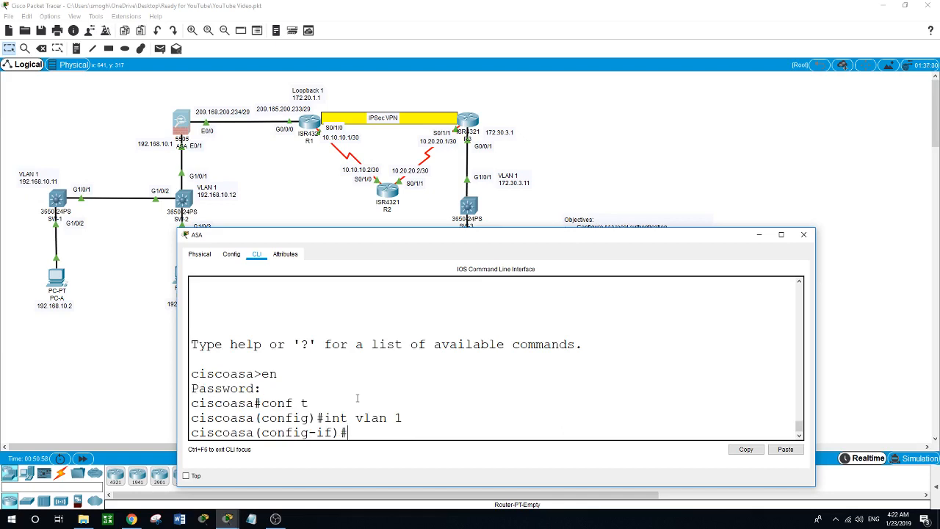
pyautogui.write('secu')
pyautogui.press('Tab')
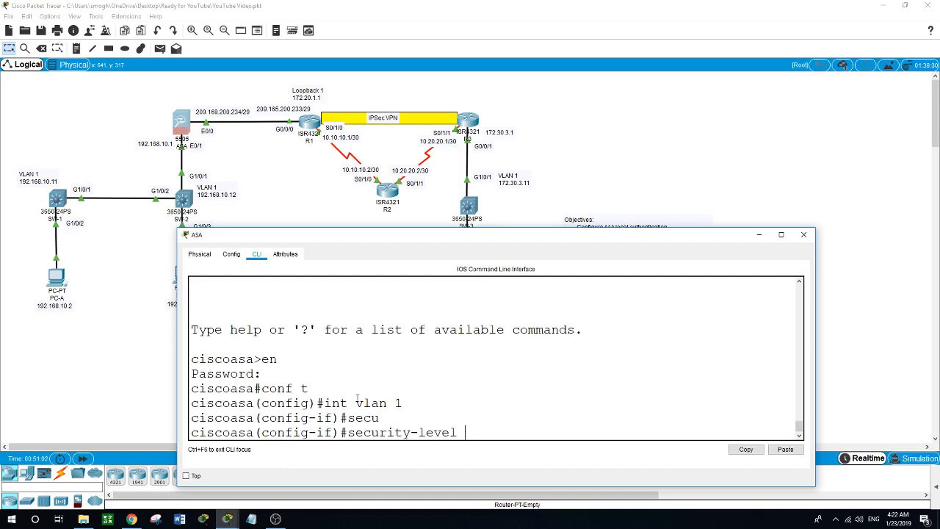
pyautogui.write('100')
pyautogui.press('Return')
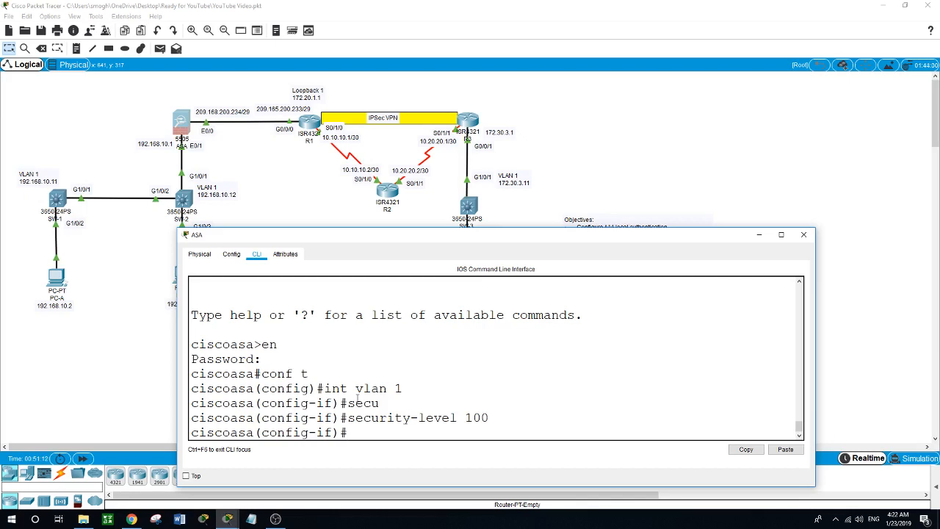
pyautogui.write('no ip address dhcp')
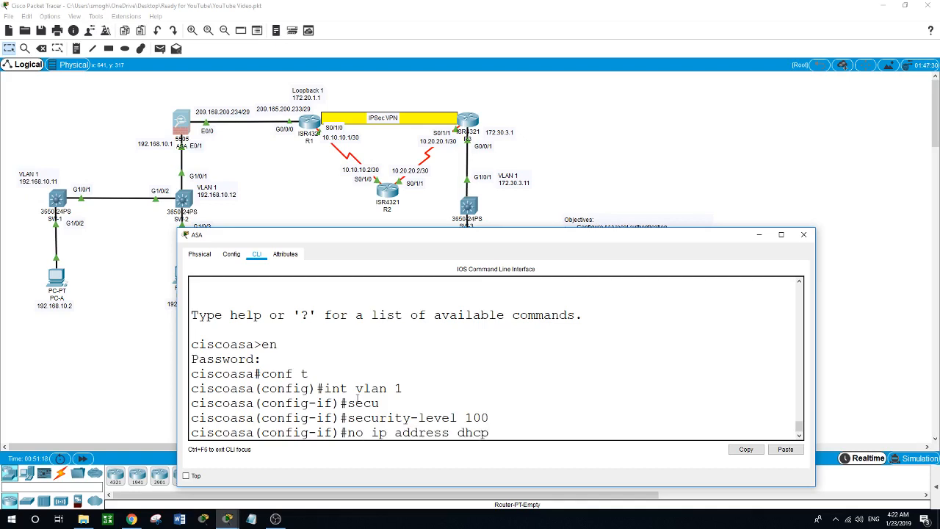
pyautogui.press('Return')
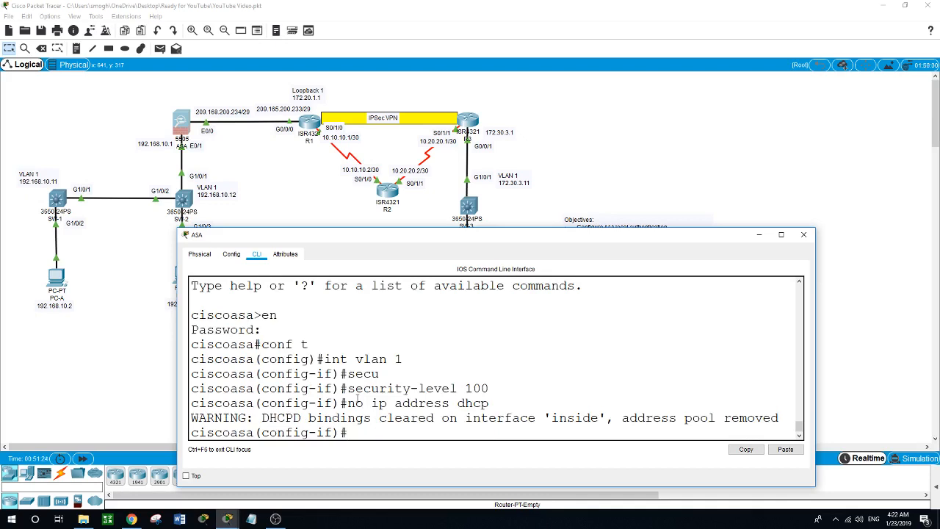
# - Assign VLAN 1 the address 192.168.10.1 255.255.255.0 and nameif inside
pyautogui.write('ip address 192.168')
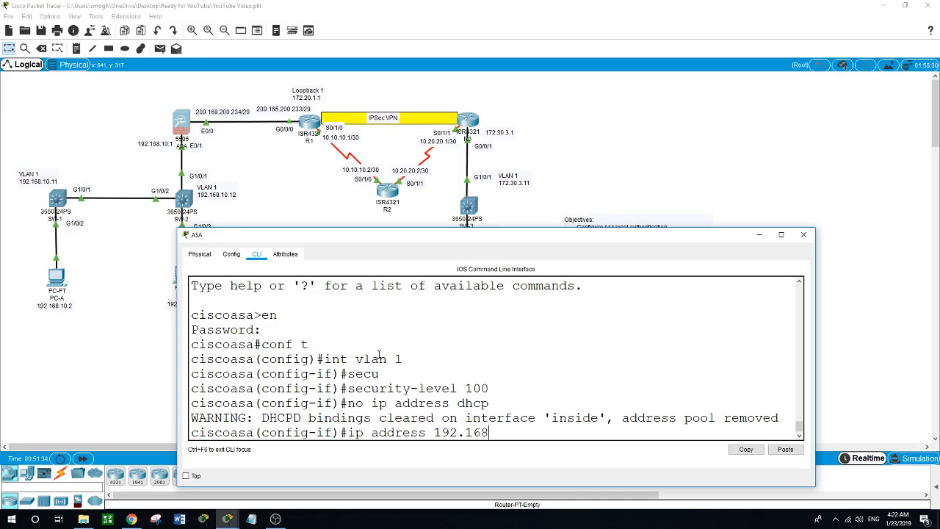
pyautogui.write('.10.1 255.255.255.0')
pyautogui.press('Return')
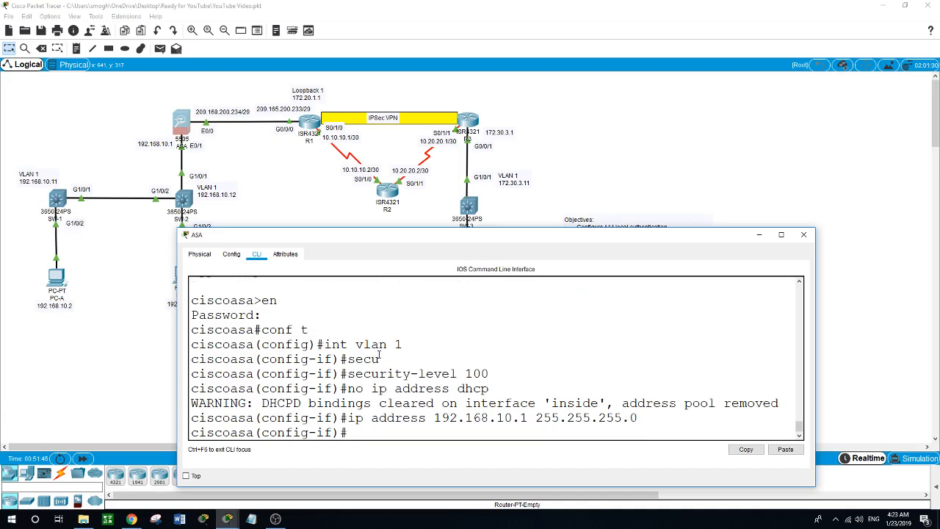
pyautogui.write('nameif inside')
pyautogui.press('Return')
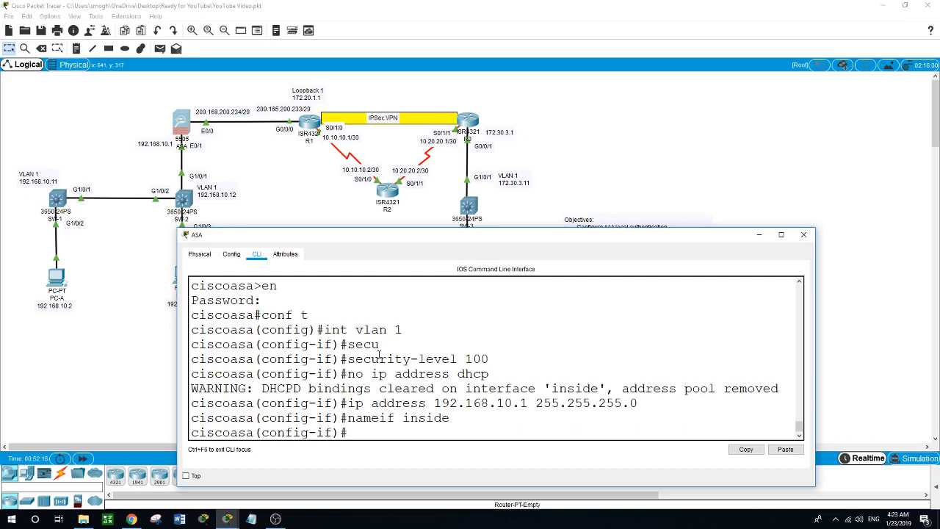
# - Name interface VLAN 2 outside with security-level 0
pyautogui.write('int vlan 2')
pyautogui.press('Return')
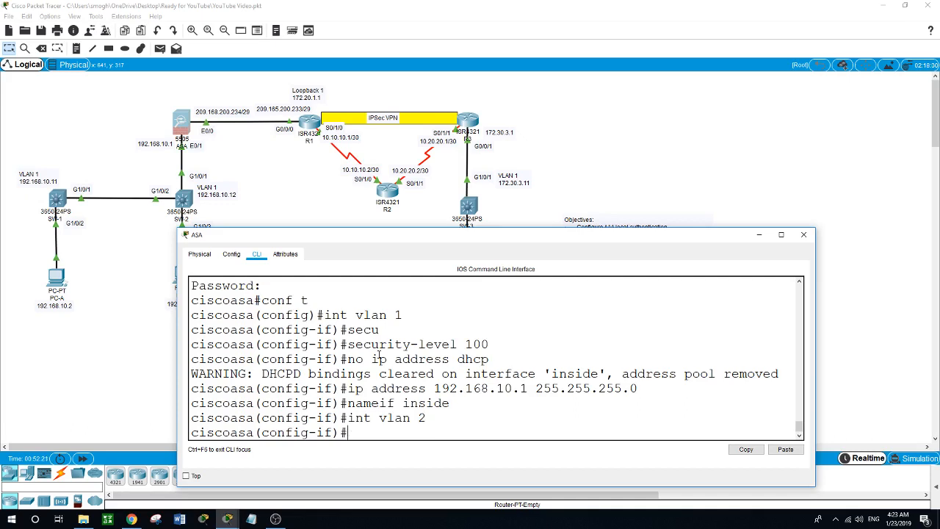
pyautogui.write('nameif outside')
pyautogui.press('Return')
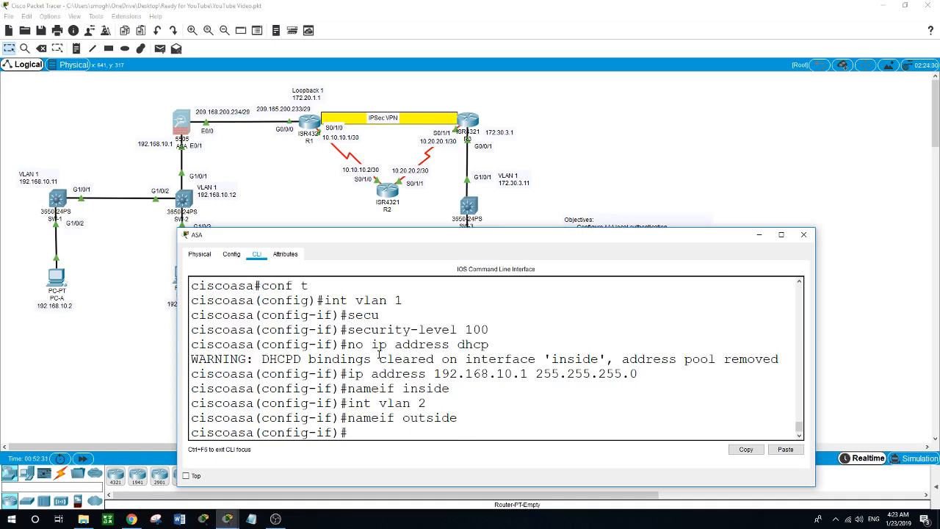
pyautogui.write('secur')
pyautogui.press('Tab')
pyautogui.write('0')
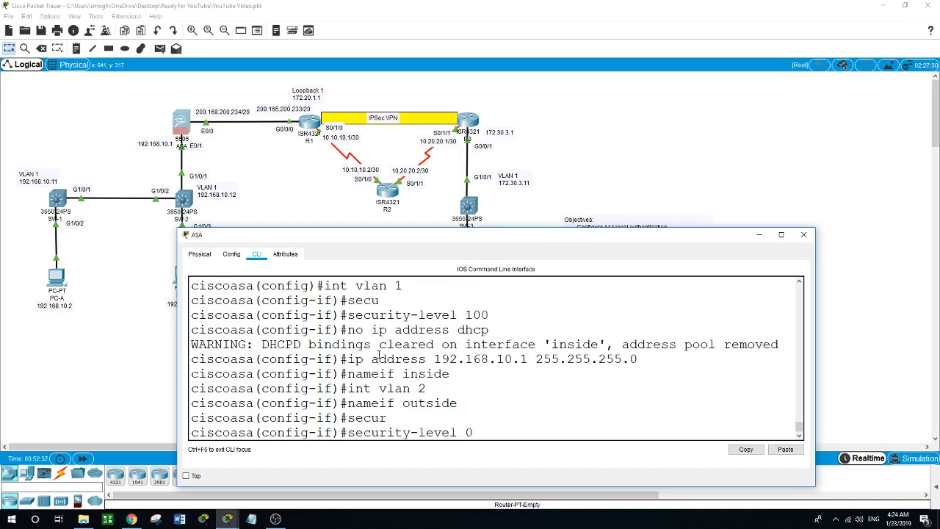
pyautogui.press('Return')
# - Remove DHCP from VLAN 2 and assign 209.165.200.234 255.255.255.248
pyautogui.write('no ')
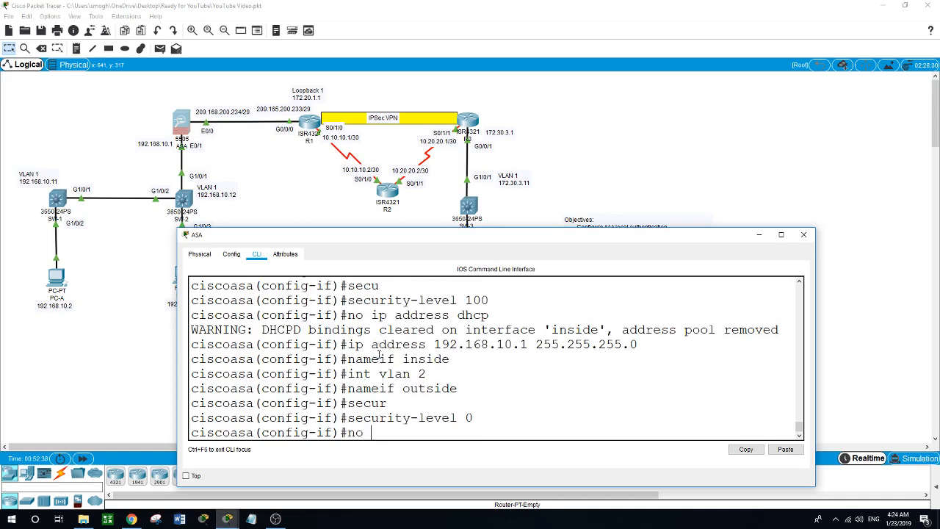
pyautogui.write('ip address dhco')
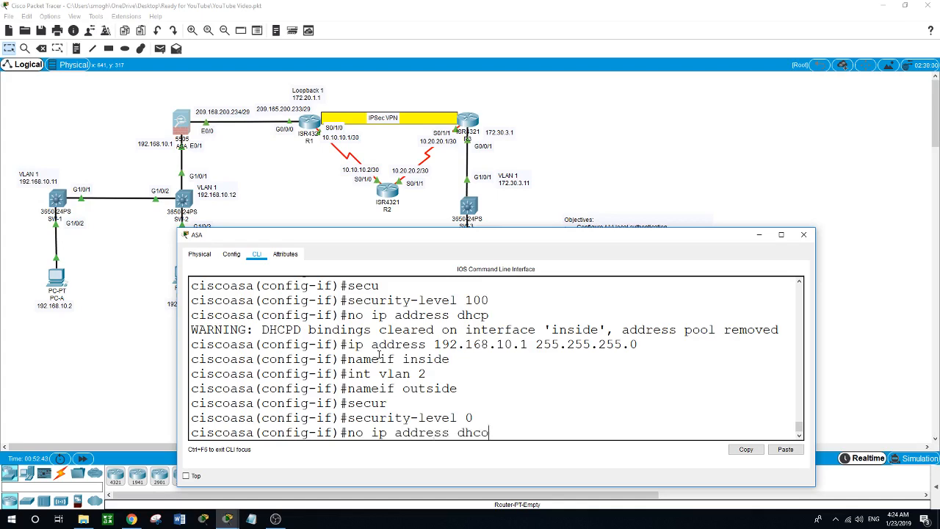
pyautogui.press('BackSpace')
pyautogui.write('p')
pyautogui.press('Return')
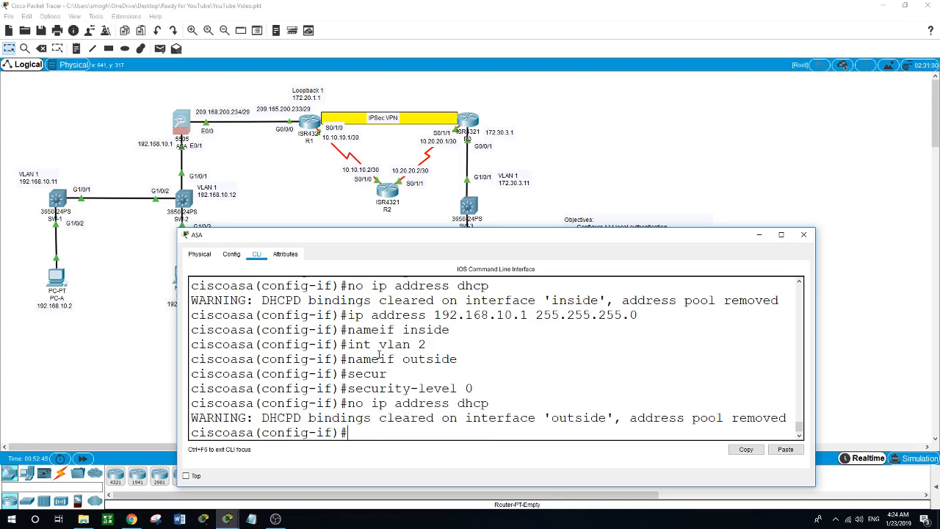
pyautogui.write('ip address 209.165.')
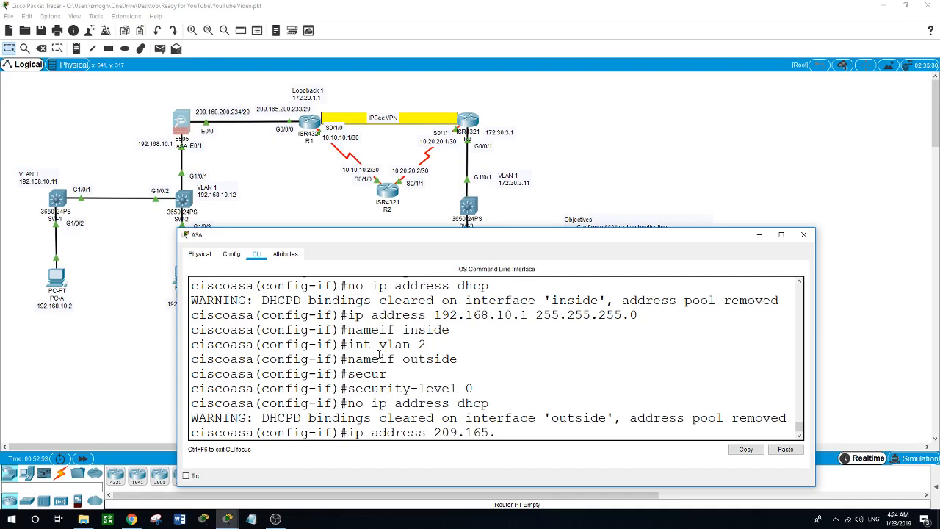
pyautogui.write('200.234 255.255.255.2')
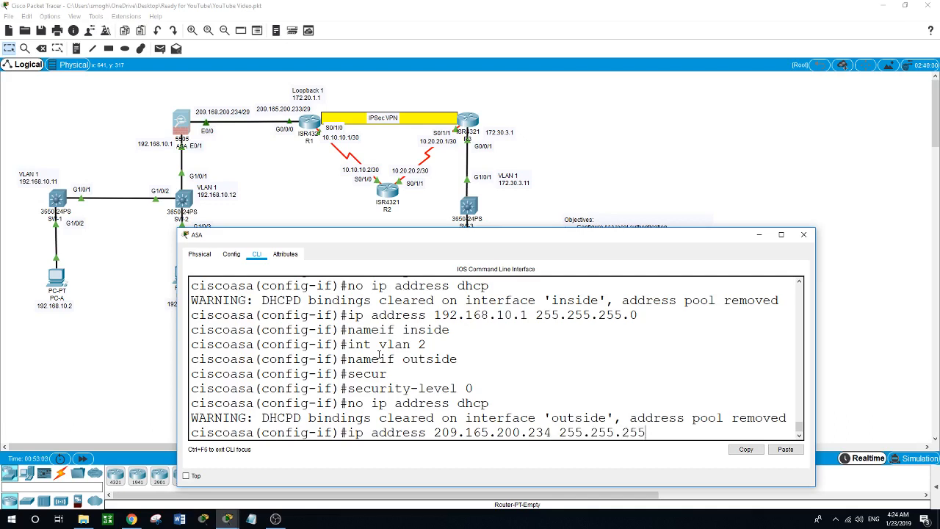
pyautogui.write('48')
pyautogui.press('Return')
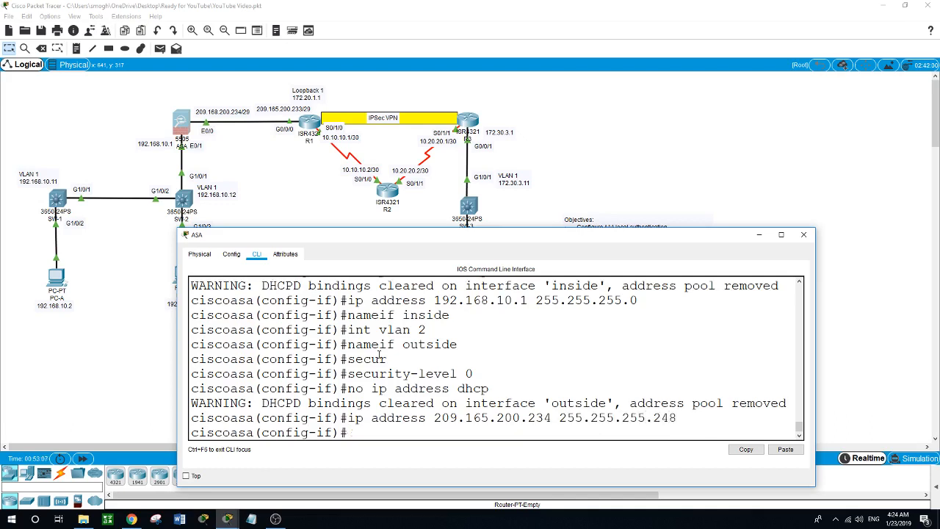
pyautogui.click(215, 107)
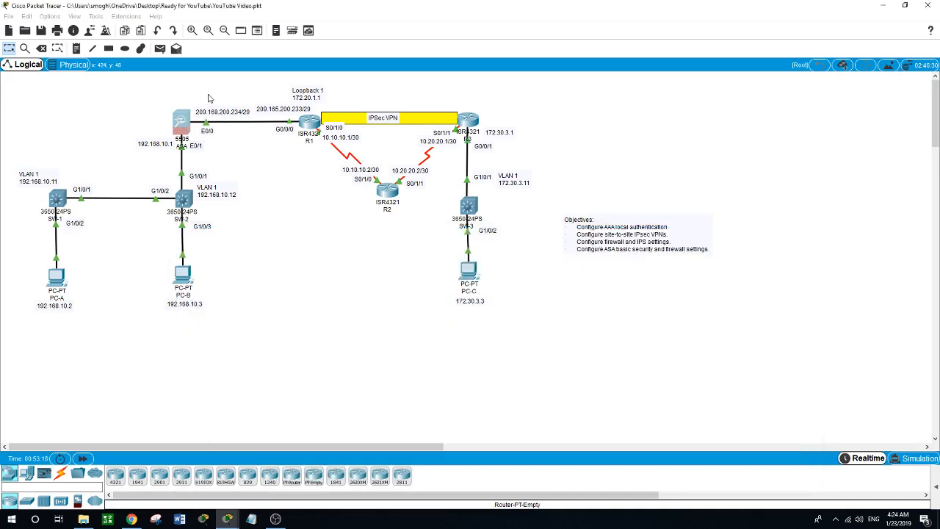
pyautogui.click(182, 124)
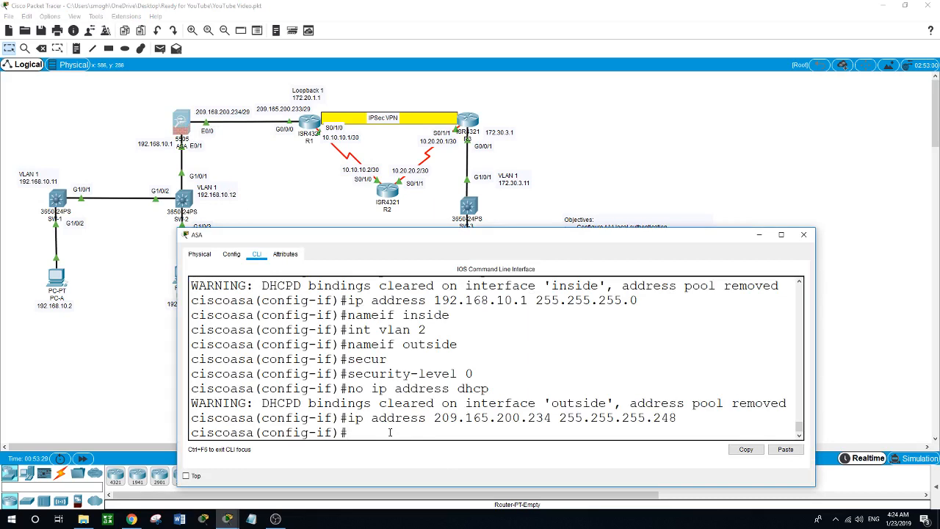
# - Leave interface mode, set hostname CCNA and domain name ccnasecurity.com
pyautogui.write('exit')
pyautogui.press('Return')
pyautogui.write('e')
pyautogui.press('BackSpace')
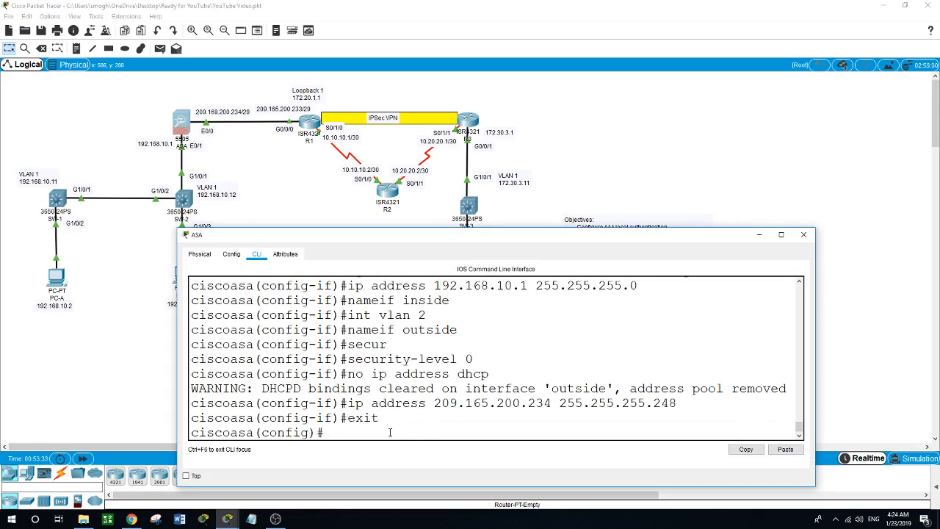
pyautogui.write('hostnameICCNA')
pyautogui.press('Return')
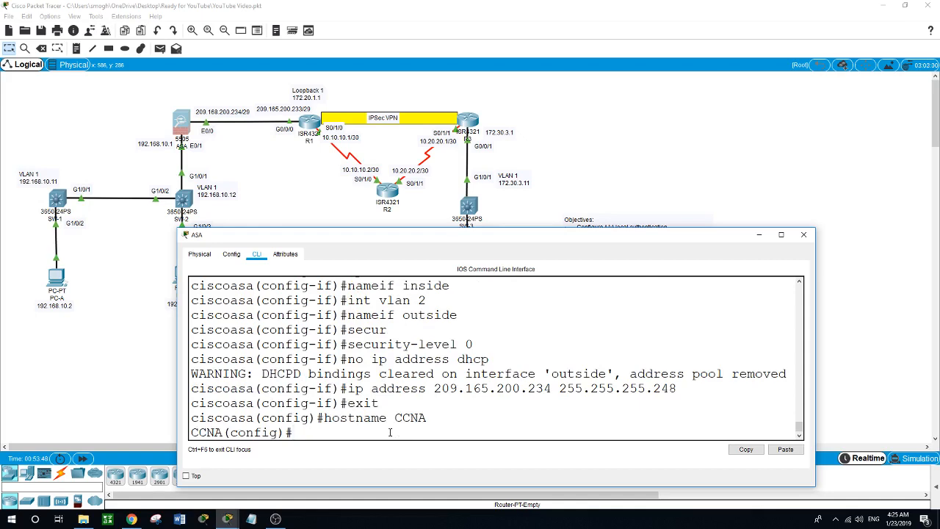
pyautogui.write('domain-name ?')
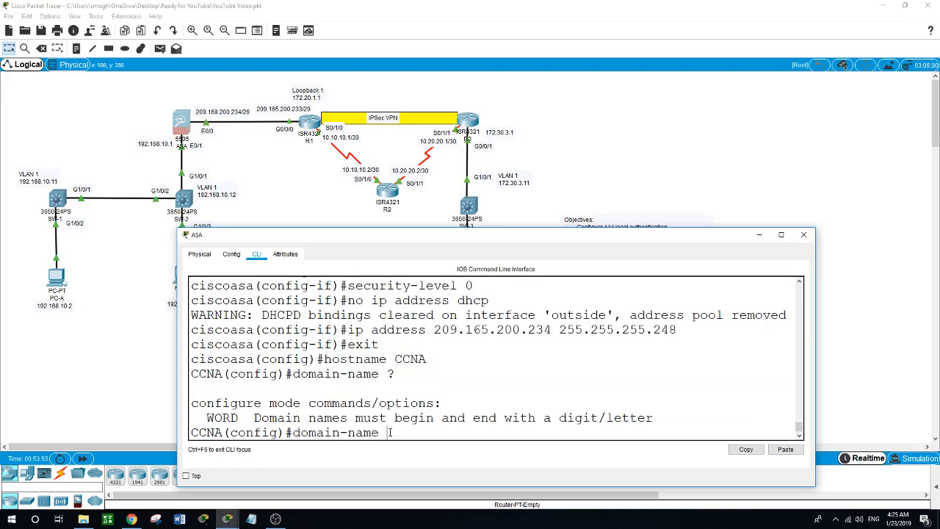
pyautogui.write('cnasecurity.com')
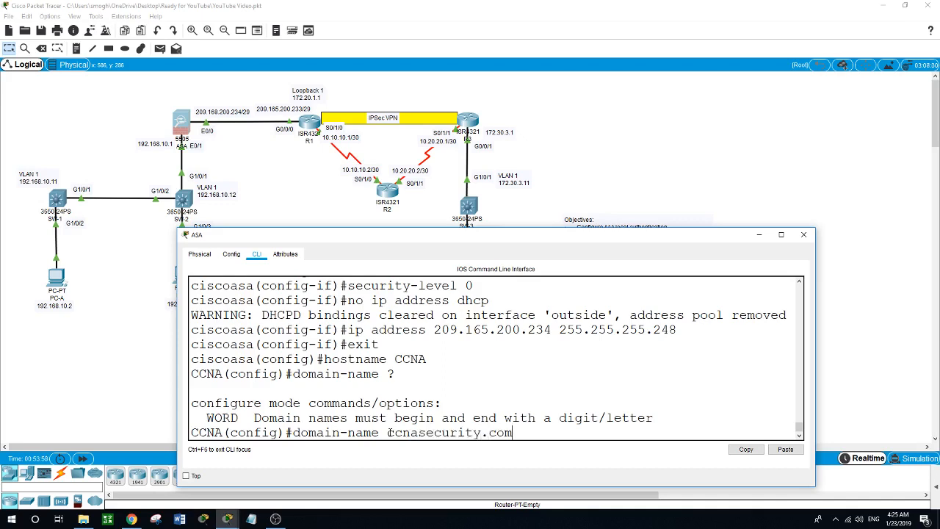
pyautogui.press('Return')
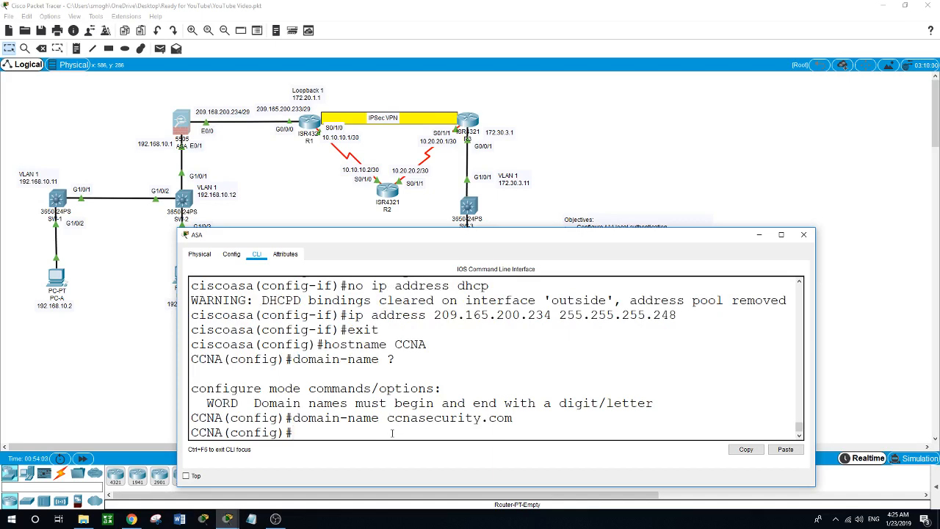
# - Set the ASA's enable password
pyautogui.write('enab')
pyautogui.press('Tab')
pyautogui.write('pass')
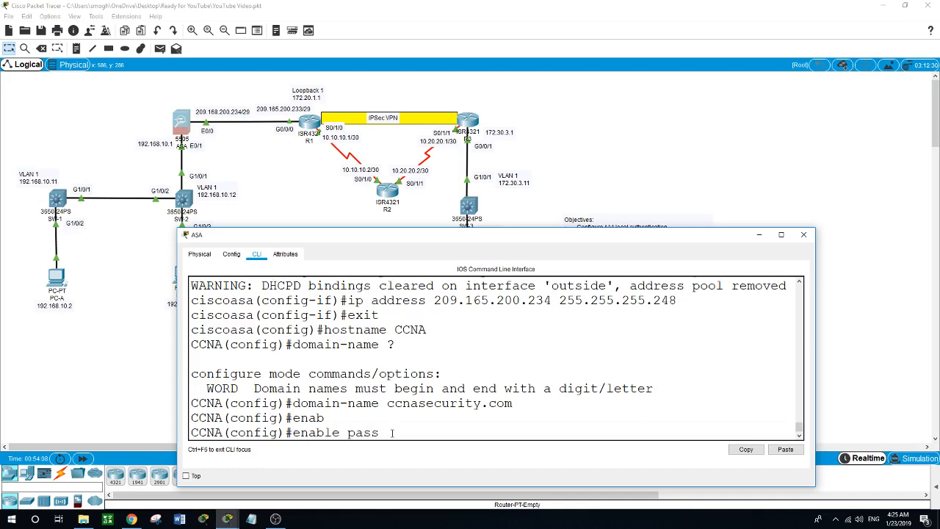
pyautogui.press('Tab')
pyautogui.write('cisco')
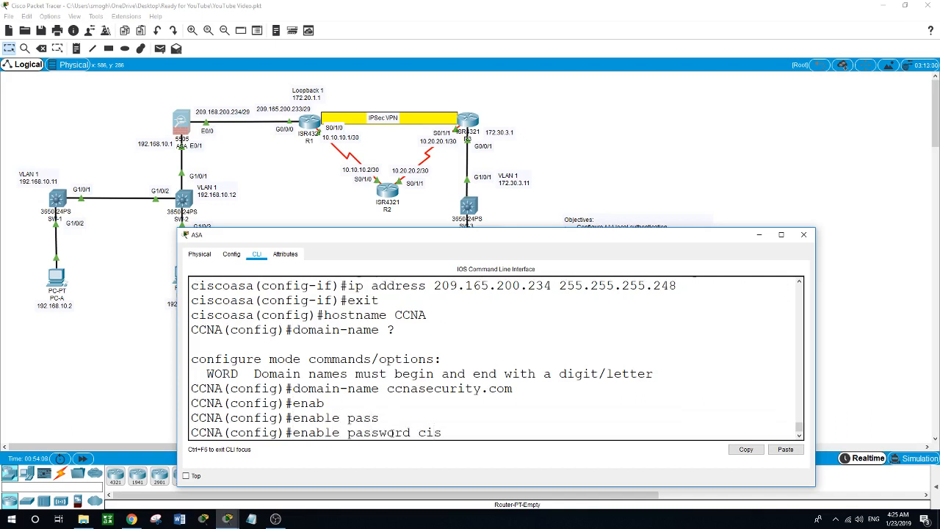
pyautogui.press('Return')
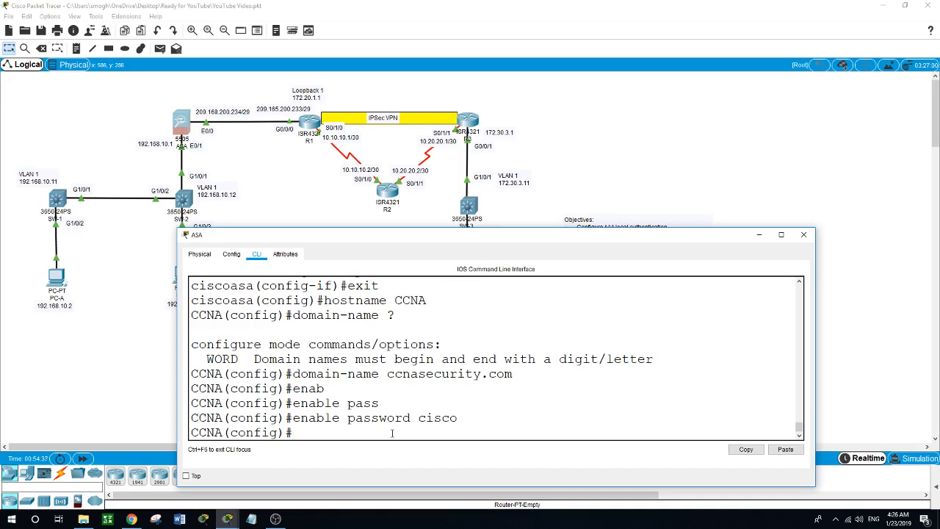
# - Create local user admin with its password and use 'aaa authentication ssh console local'
pyautogui.write('username admin passwo')
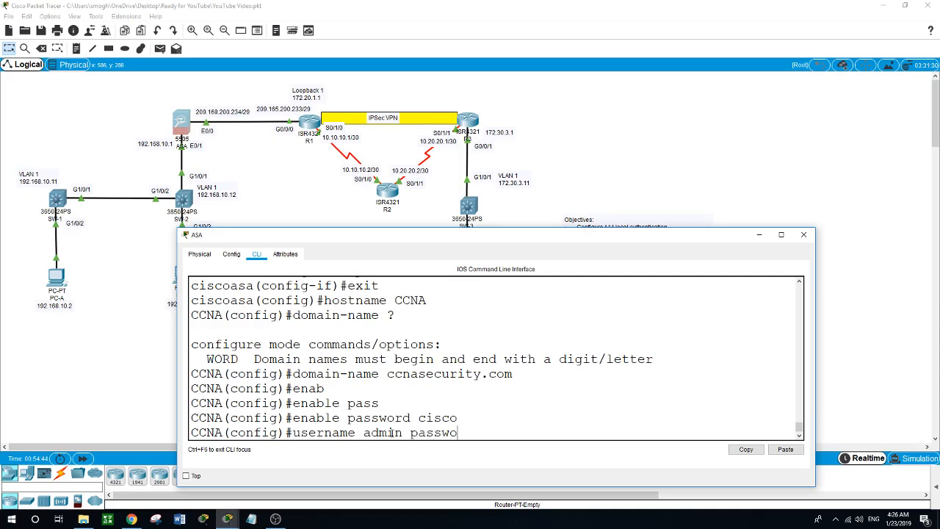
pyautogui.write('rd admin')
pyautogui.press('Return')
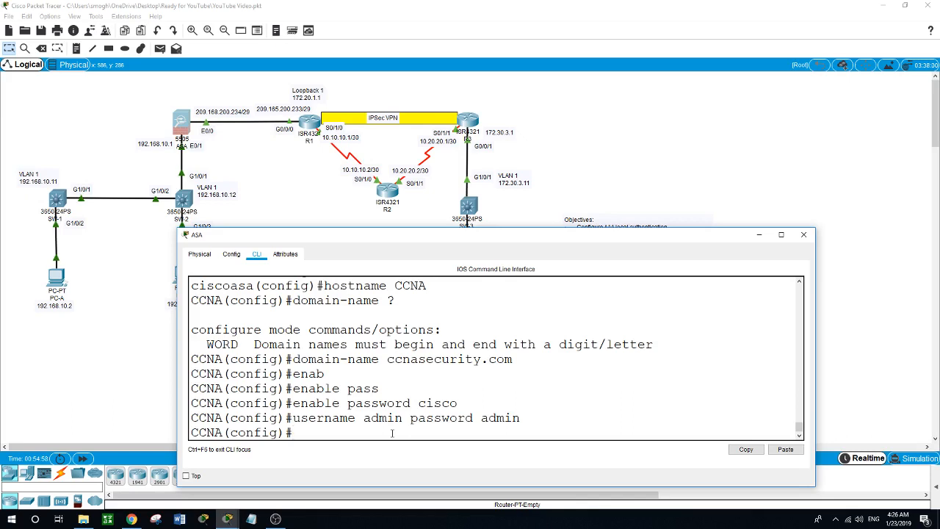
pyautogui.write('aaa authen')
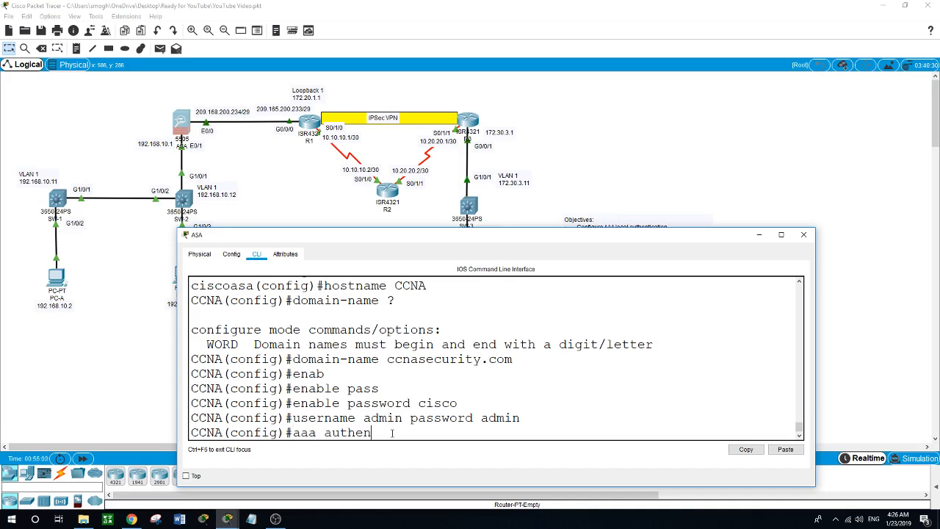
pyautogui.press('Tab')
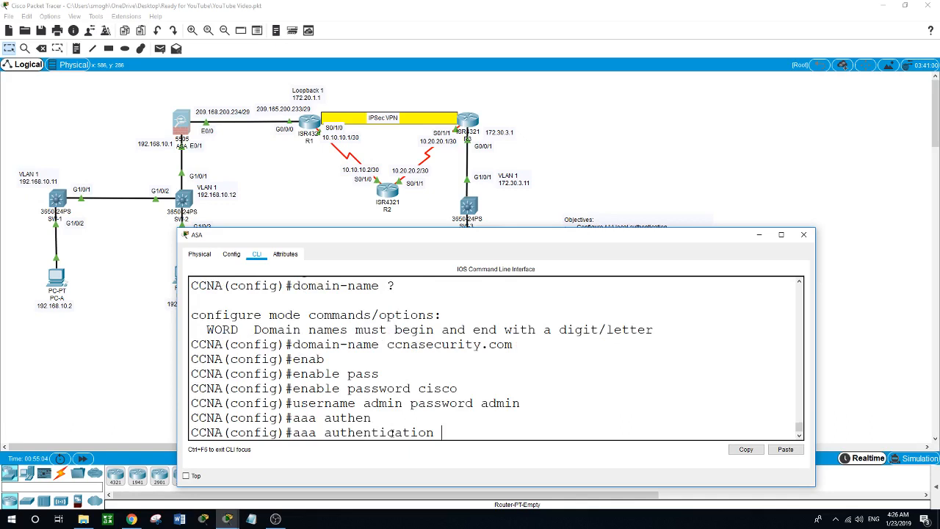
pyautogui.write('ssh ')
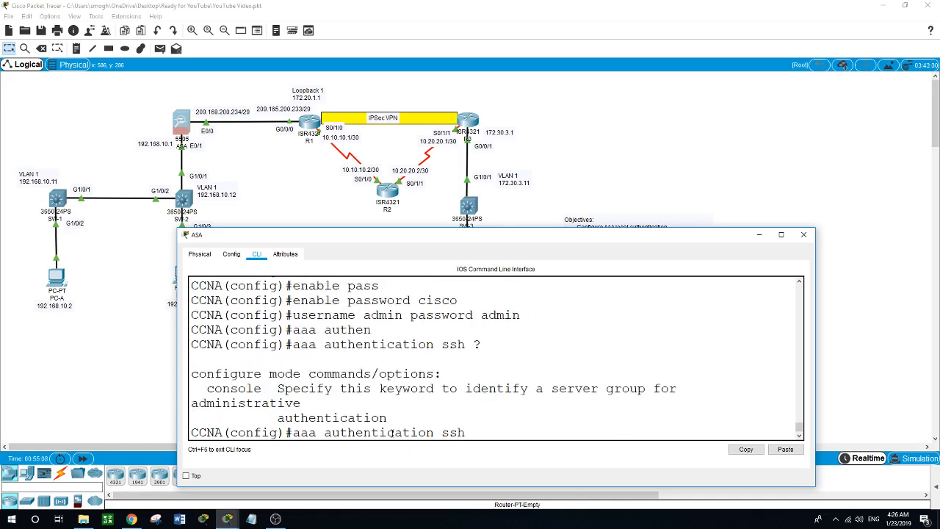
pyautogui.write('?con')
pyautogui.press('Tab')
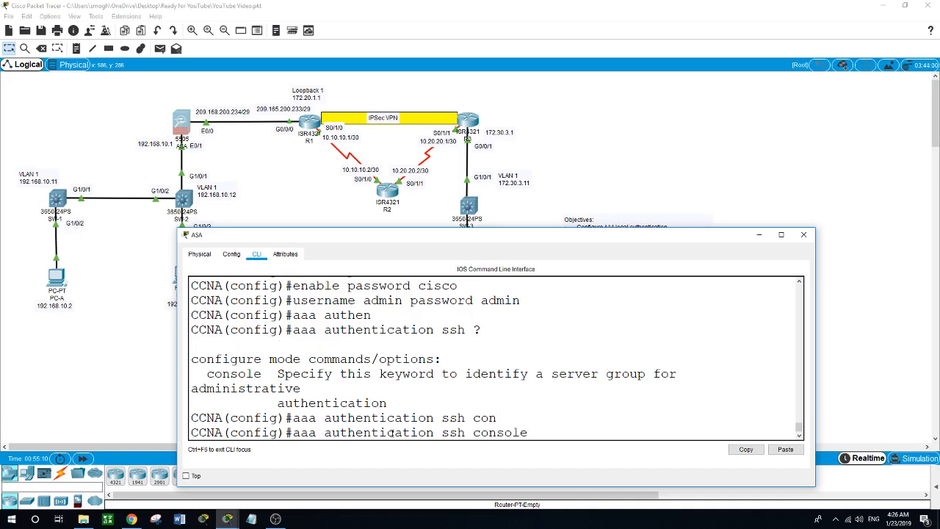
pyautogui.write('local')
pyautogui.press('Return')
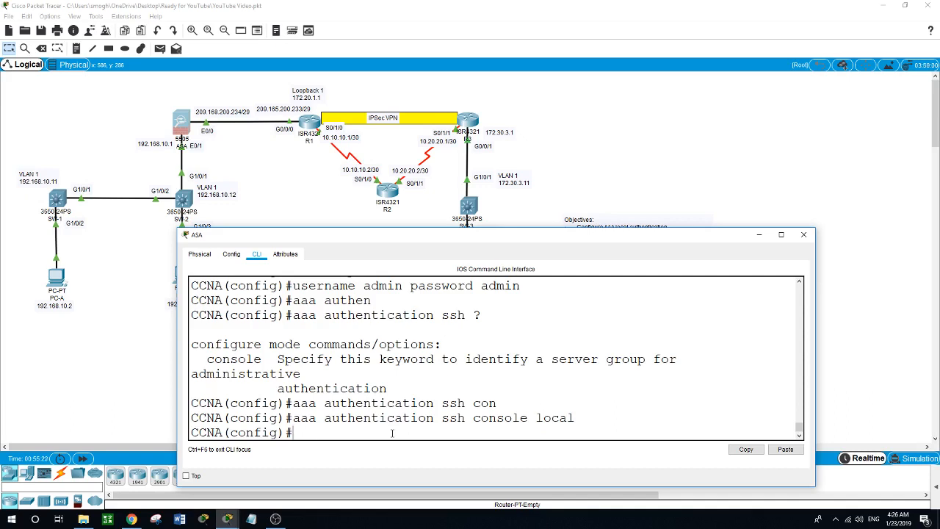
pyautogui.write('ssh')
# - Permit SSH to the ASA from inside network 192.168.10.0 255.255.255.0
pyautogui.write('192.168.10.0 255.255')
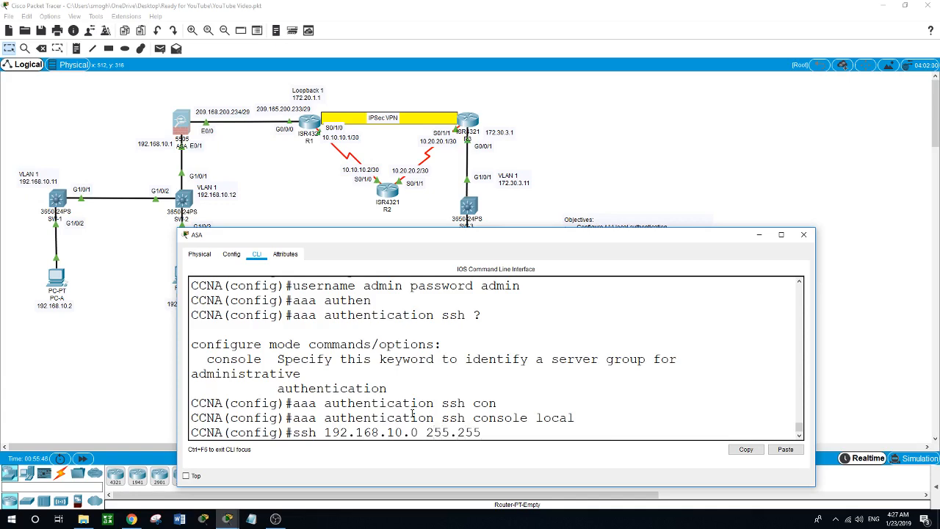
pyautogui.write('.255.0 inside')
pyautogui.press('Return')
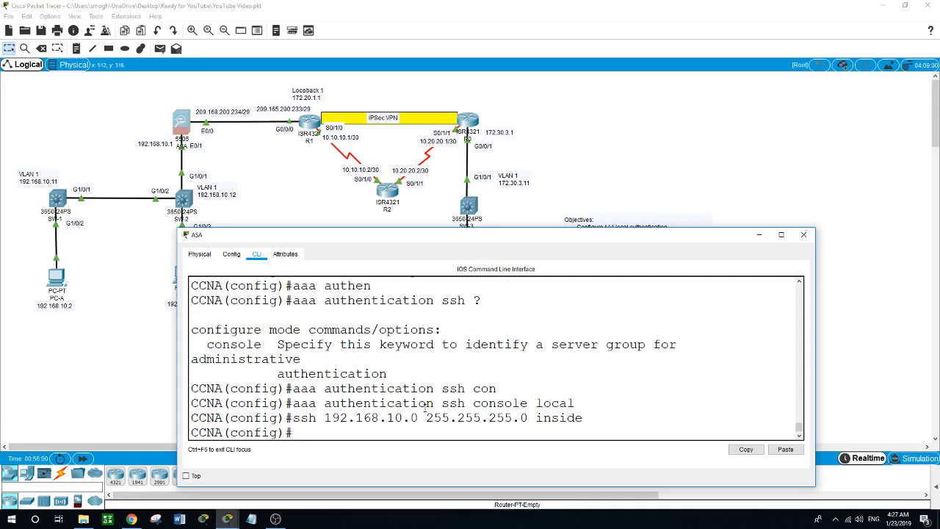
pyautogui.click(656, 187)
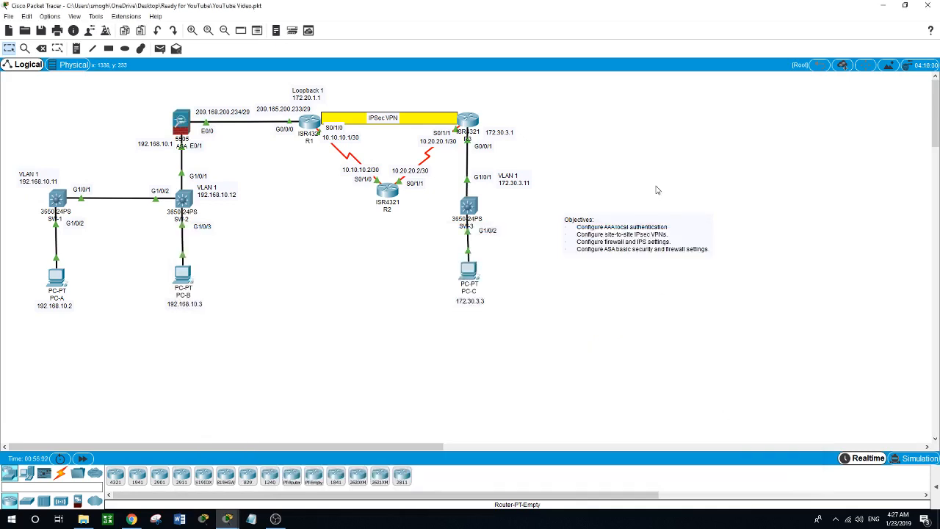
# - Add 'ssh 172.30.3.3 255.255.255.255 outside' to allow SSH from that single host
pyautogui.click(188, 124)
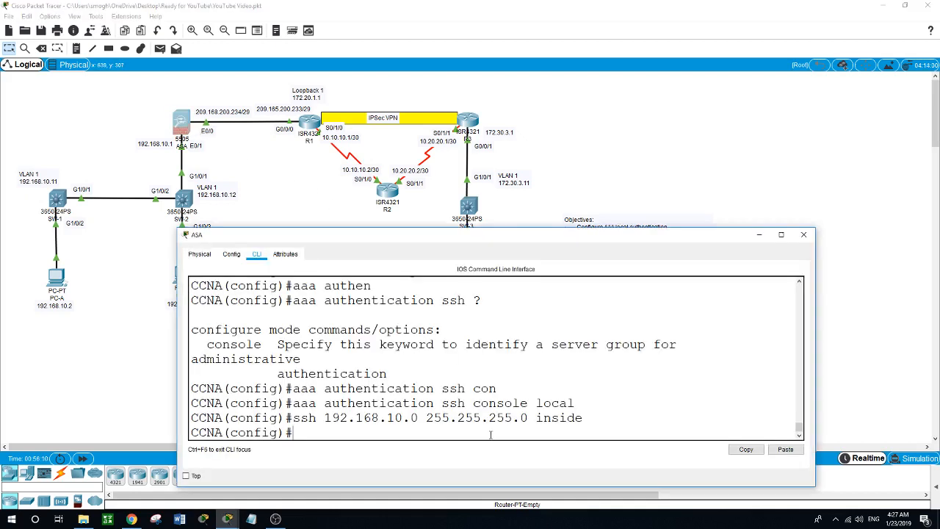
pyautogui.write('ssh 172.30.3.3 255.255')
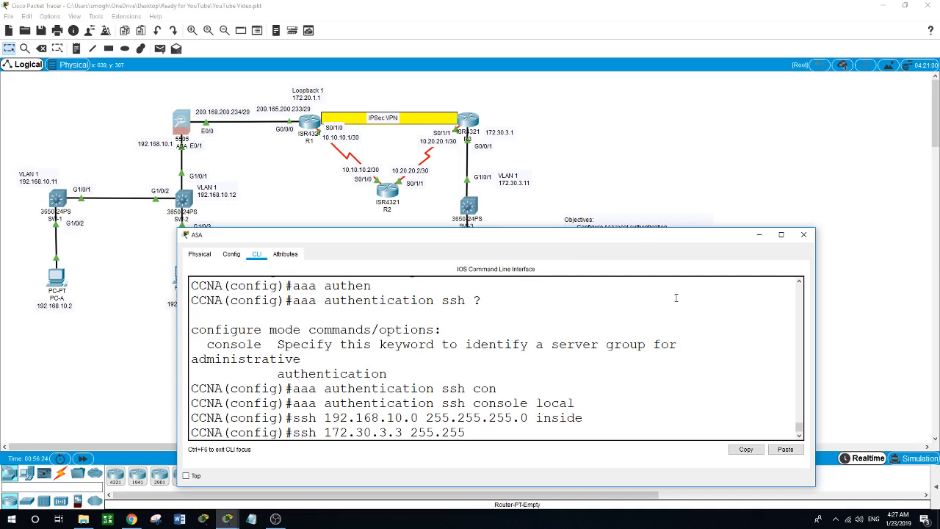
pyautogui.write('.255.255 outside')
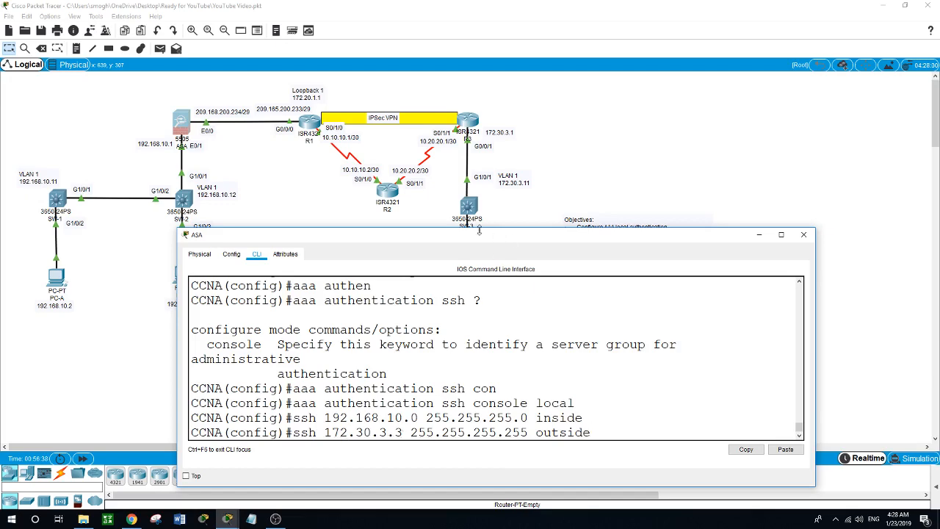
pyautogui.moveTo(485, 237); pyautogui.dragTo(469, 213)
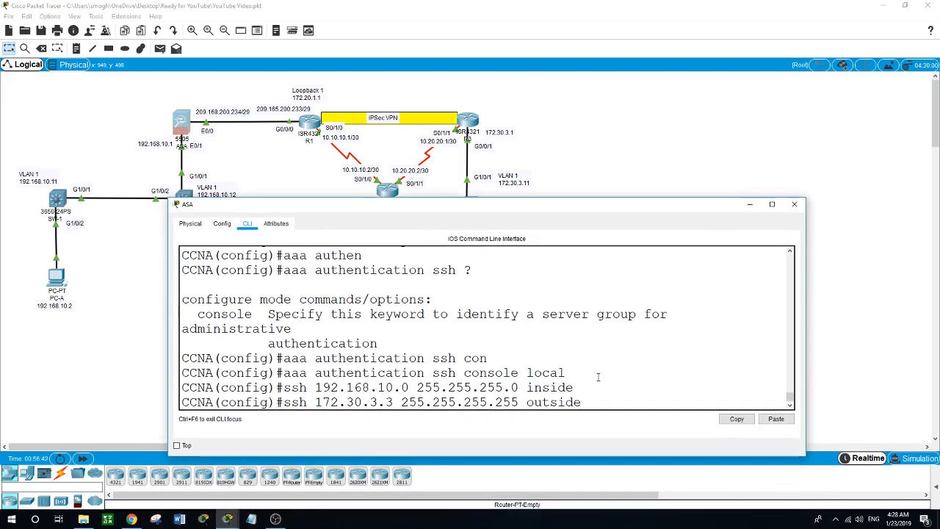
pyautogui.press('Return')
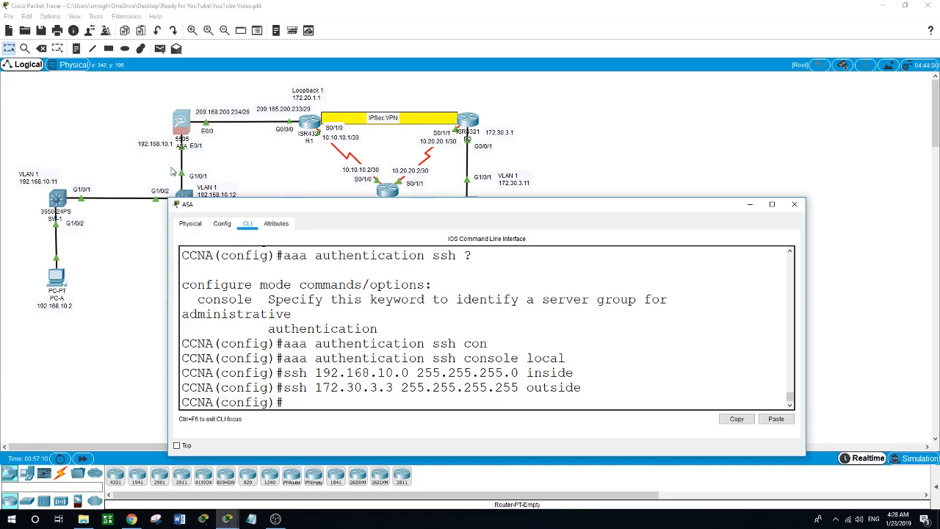
pyautogui.moveTo(289, 210); pyautogui.dragTo(288, 268)
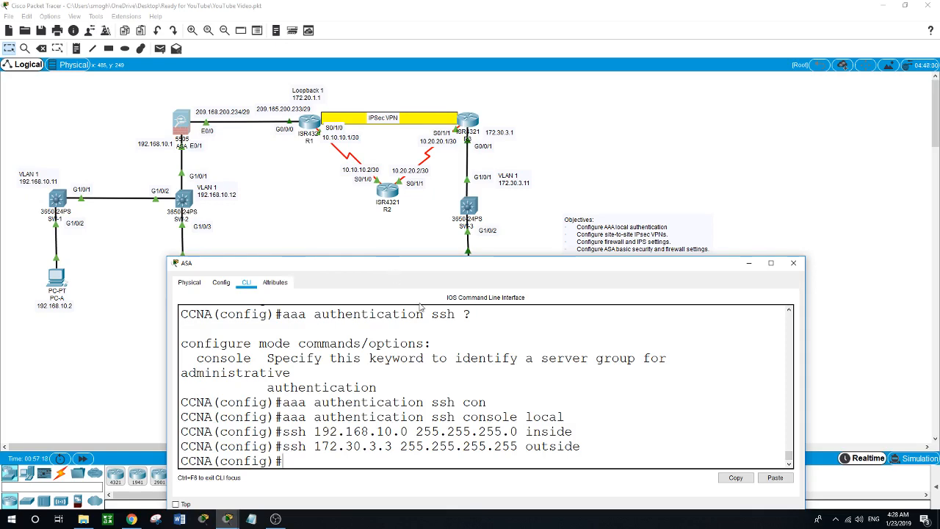
pyautogui.moveTo(420, 269); pyautogui.dragTo(422, 199)
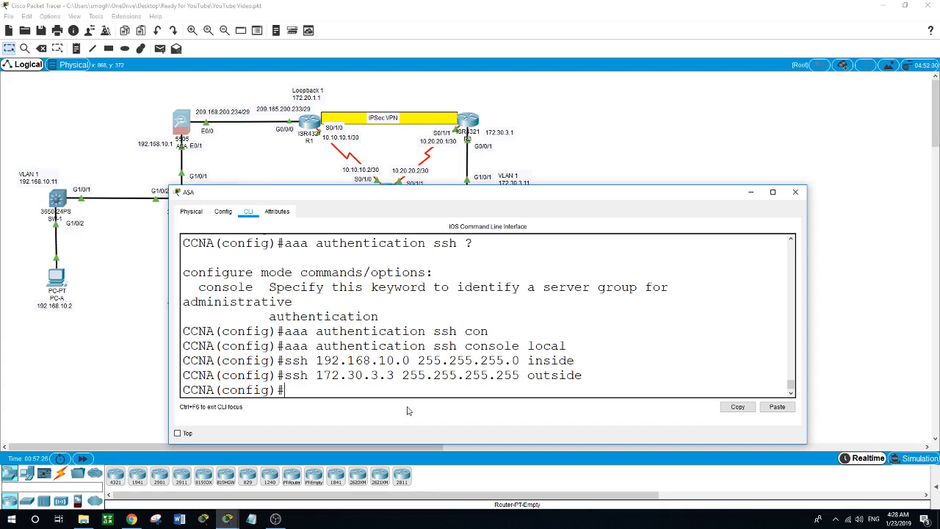
# - Create DHCP pool 192.168.10.5-192.168.10.30 on inside and enable the DHCP server there
pyautogui.write('dhcpd address 192')
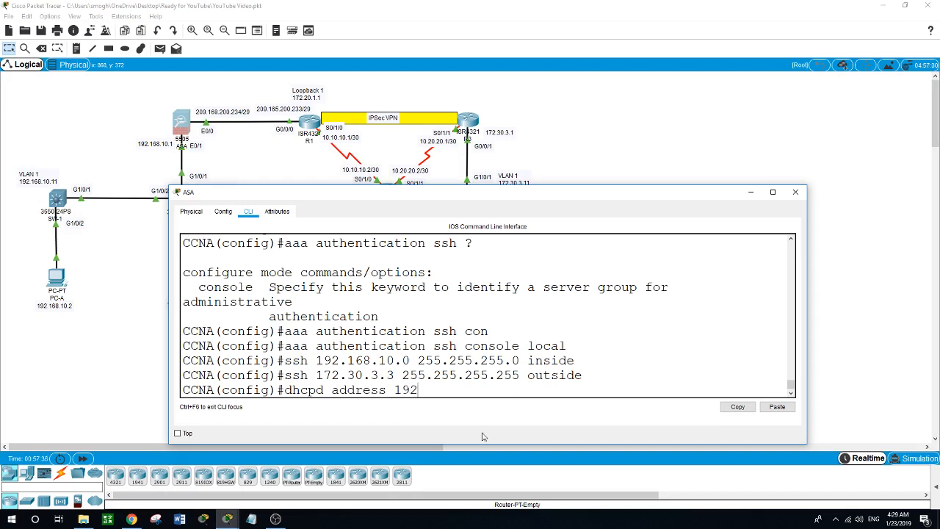
pyautogui.write('.168.10.5-192.168.10.30')
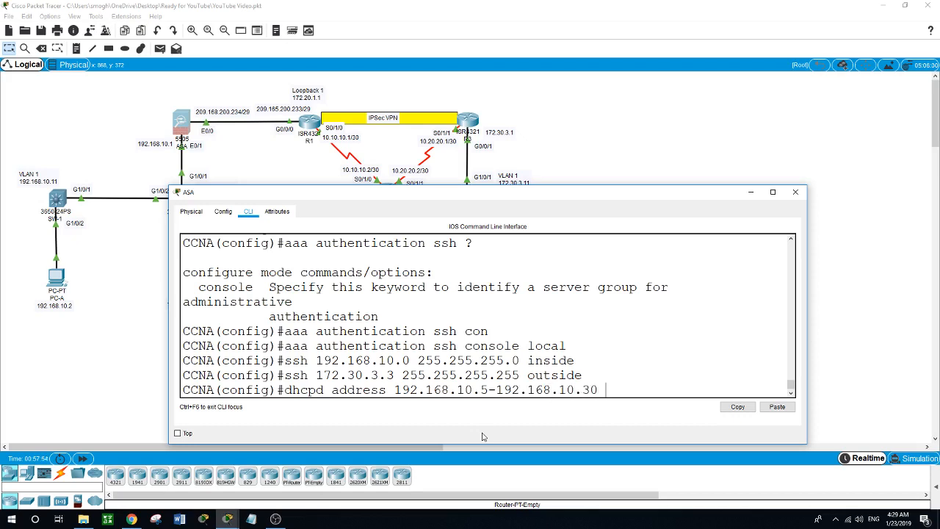
pyautogui.write(' inside')
pyautogui.press('Return')
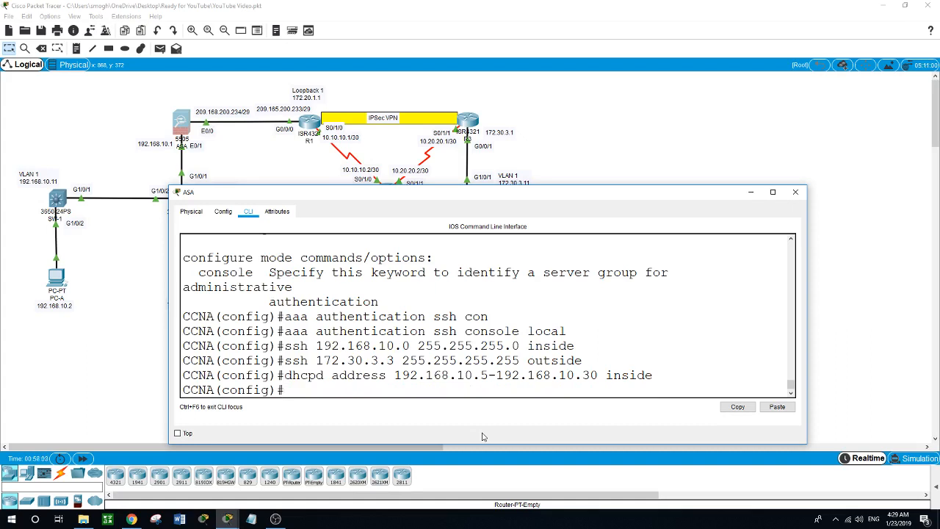
pyautogui.write('dhcpd enab')
pyautogui.press('Tab')
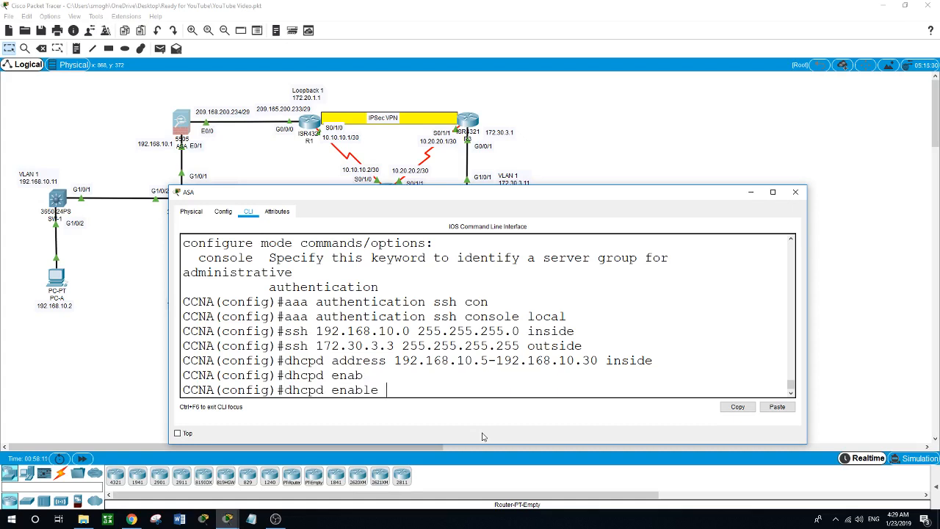
pyautogui.write('?')
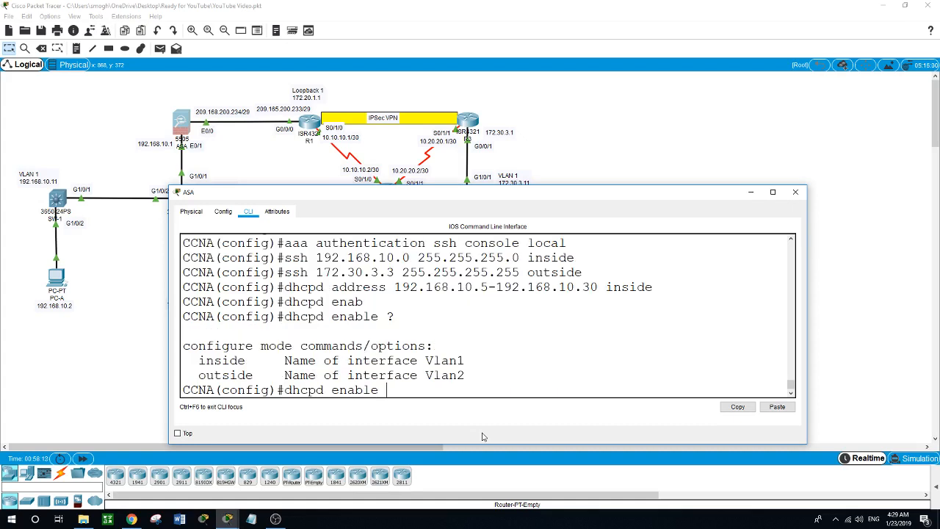
pyautogui.write('inside')
pyautogui.press('Return')
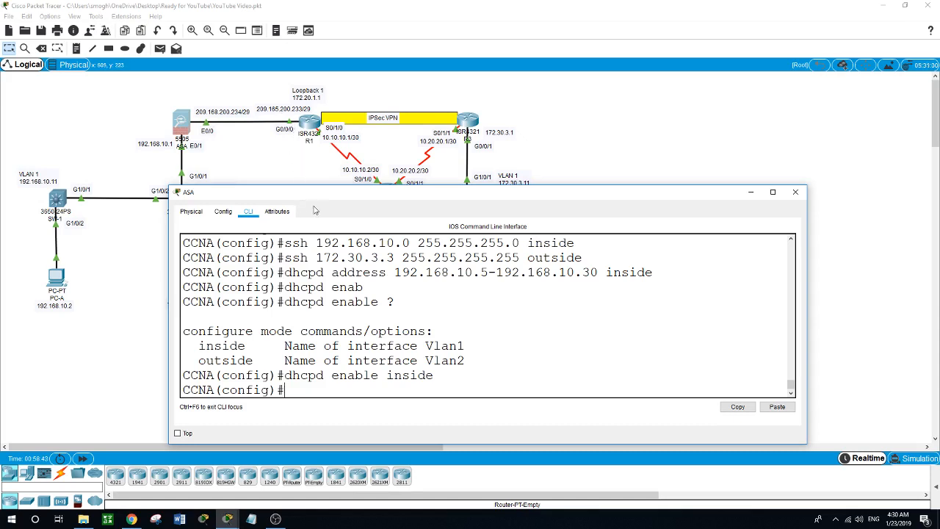
# - Add route outside 0.0.0.0 0.0.0.0 via next hop 209.165.200.233
pyautogui.write('route outside 0.0.0')
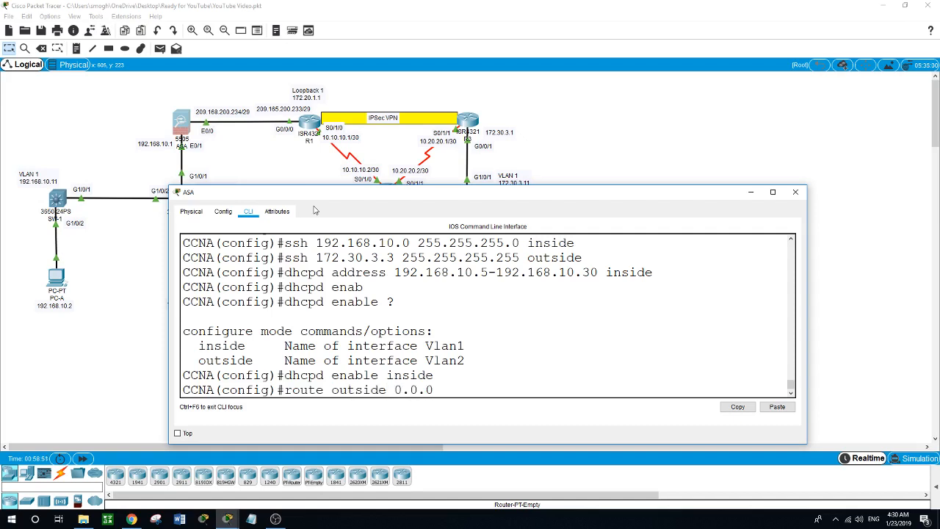
pyautogui.write('.0 0.0.0.0')
pyautogui.write('209.165.')
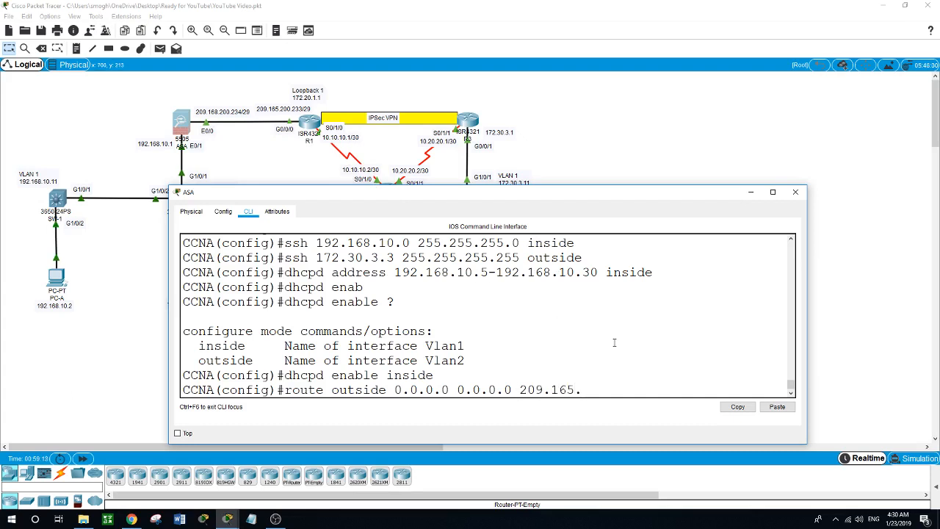
pyautogui.write('200.233')
pyautogui.press('Return')
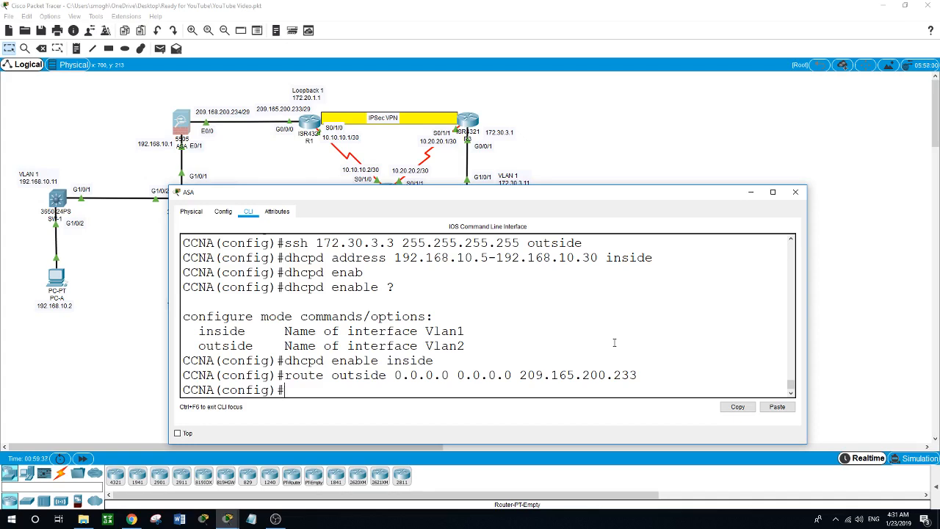
# - Create network object inside-net with subnet 192.168.10.0 255.255.255.0
pyautogui.write('object ?')
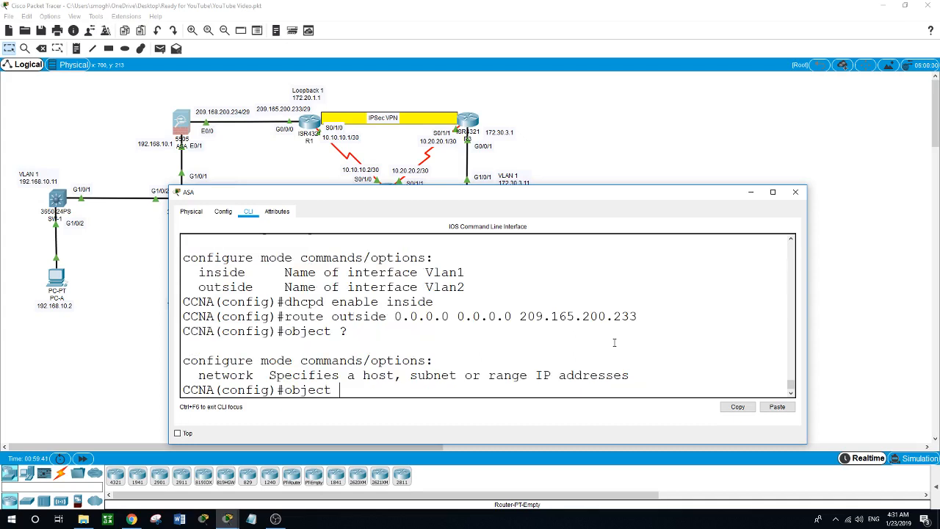
pyautogui.write('net')
pyautogui.press('Tab')
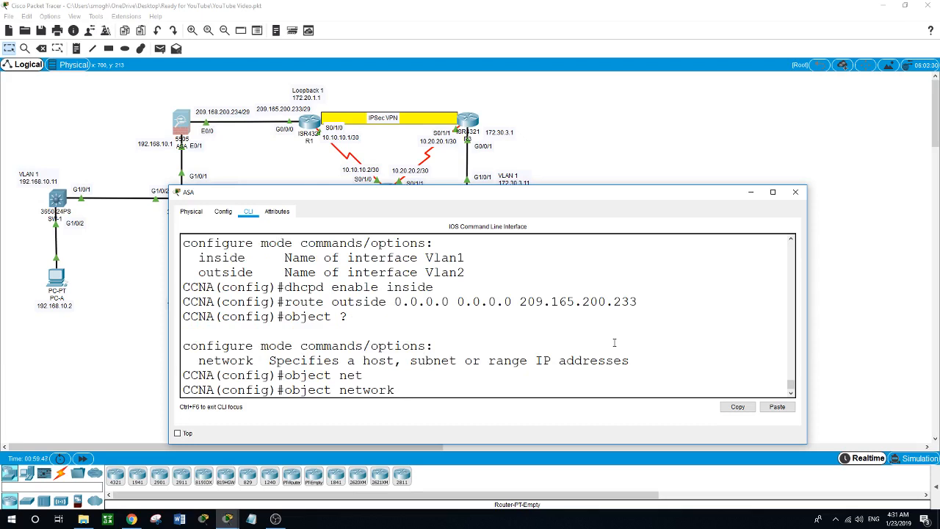
pyautogui.write('inside-net')
pyautogui.press('Return')
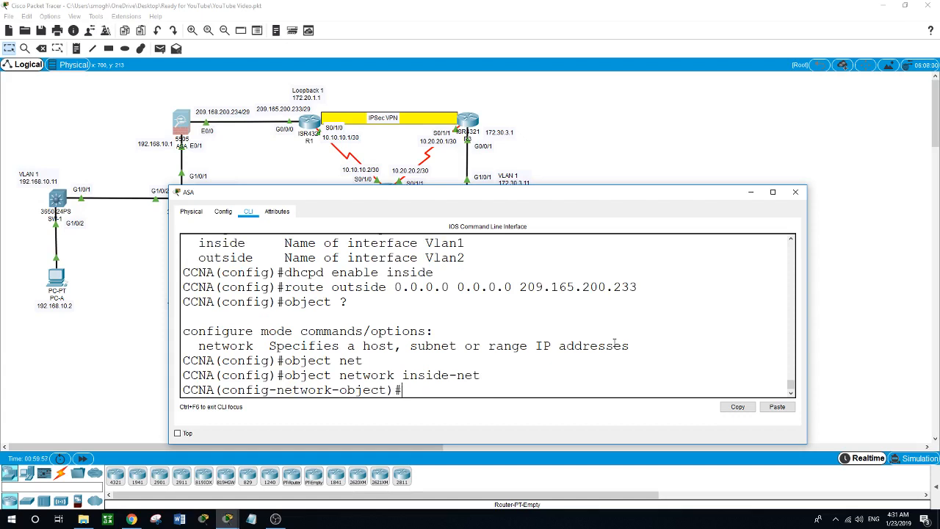
pyautogui.write('s')
pyautogui.press('BackSpace')
pyautogui.write('?')
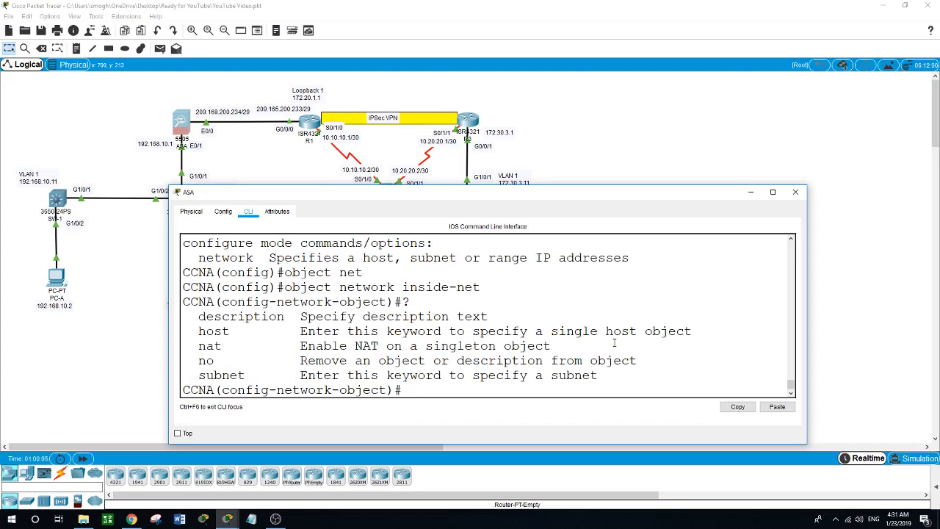
pyautogui.write('subnet ?')
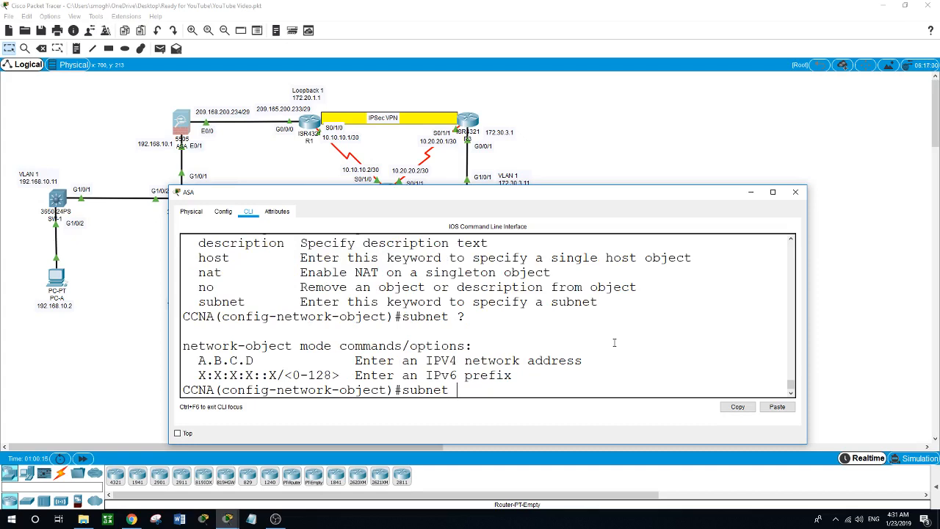
pyautogui.write('192.168.10.0255')
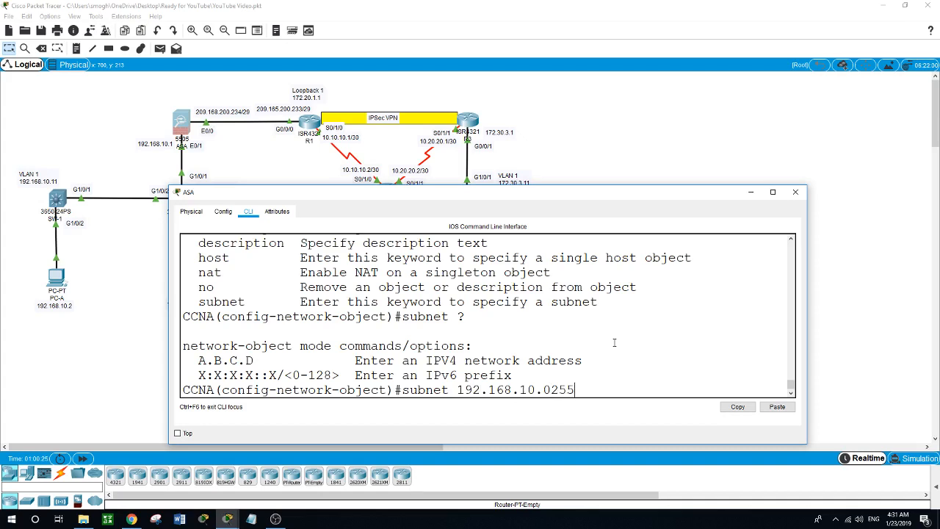
pyautogui.press('BackSpace')
pyautogui.press('BackSpace')
pyautogui.press('BackSpace')
pyautogui.write('255.255.255.0')
pyautogui.press('Return')
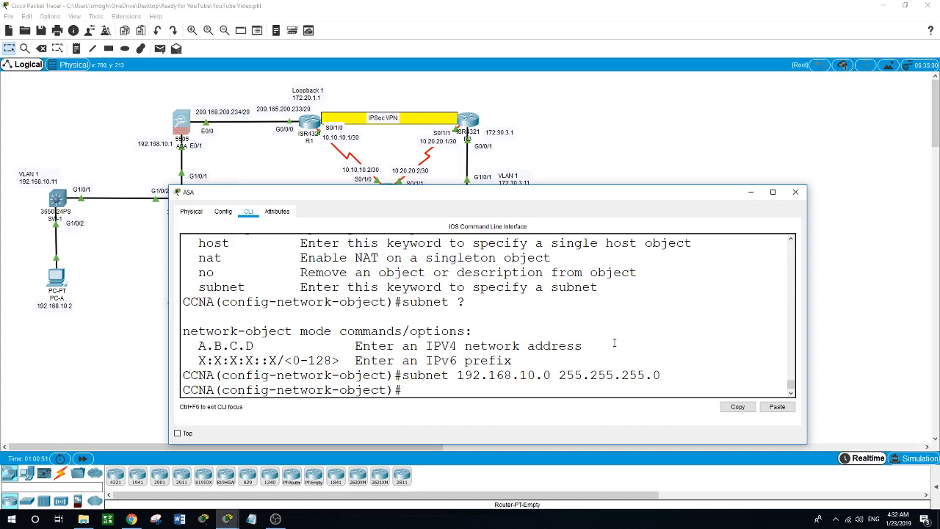
# - Apply 'nat (inside,outside) dynamic interface' to inside-net and exit the object
pyautogui.write('nat (inside,outside')
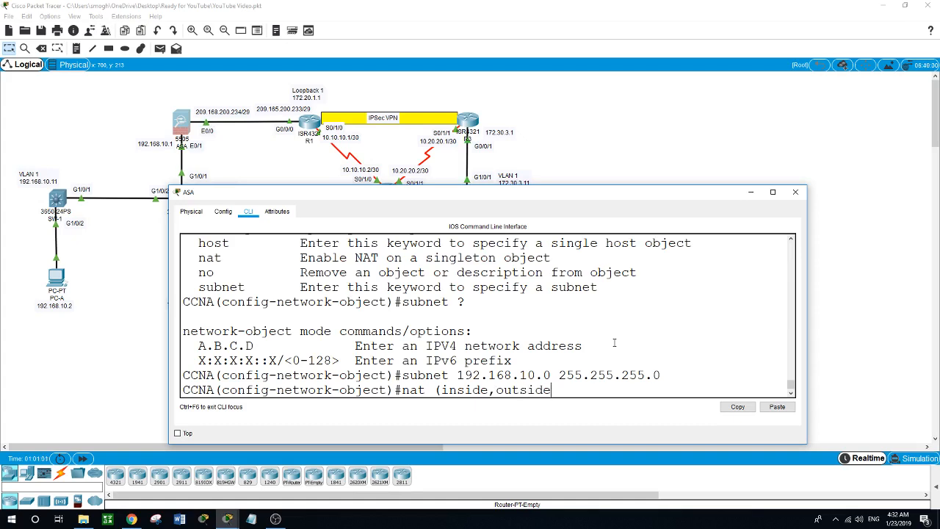
pyautogui.write(')')
pyautogui.write(' ?dyn')
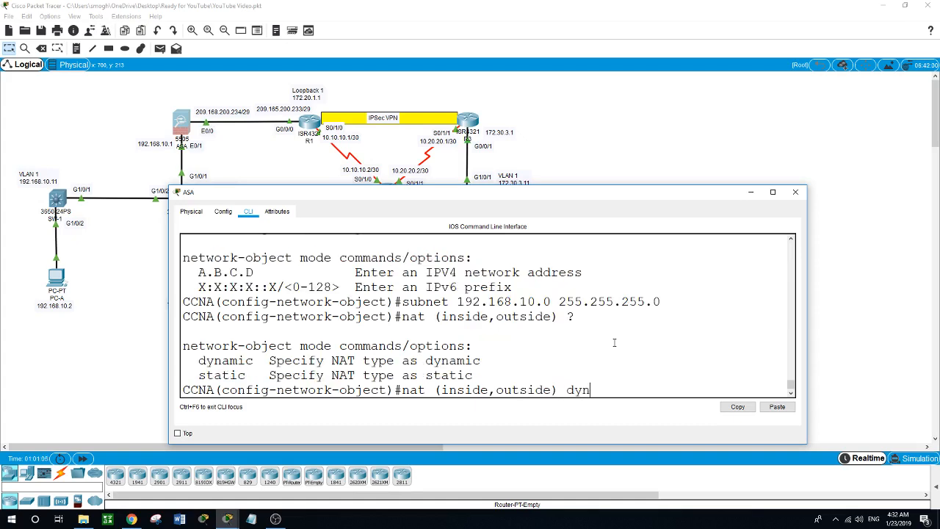
pyautogui.press('Tab')
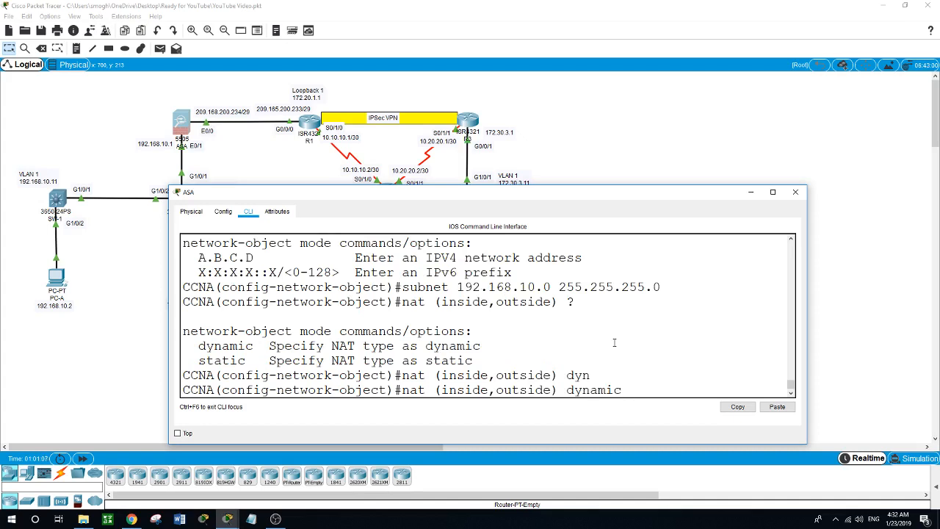
pyautogui.write('?inter')
pyautogui.press('Tab')
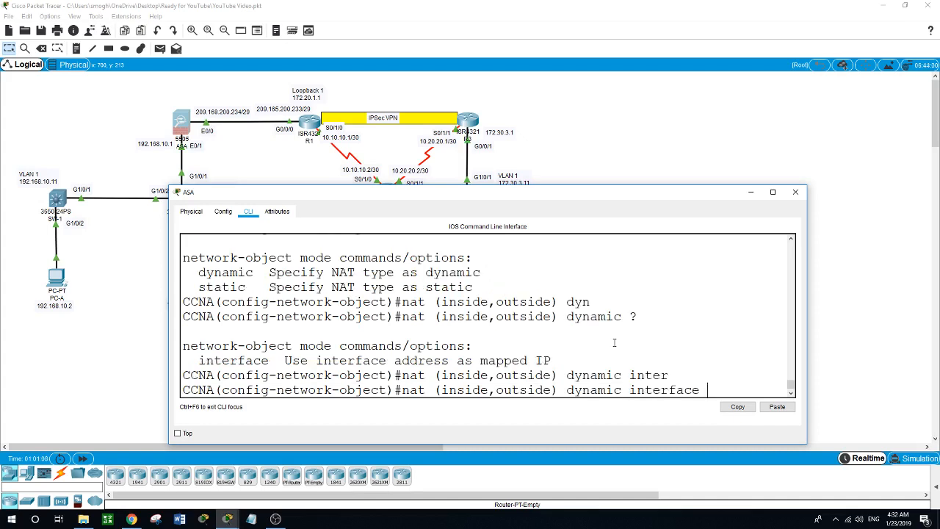
pyautogui.press('Return')
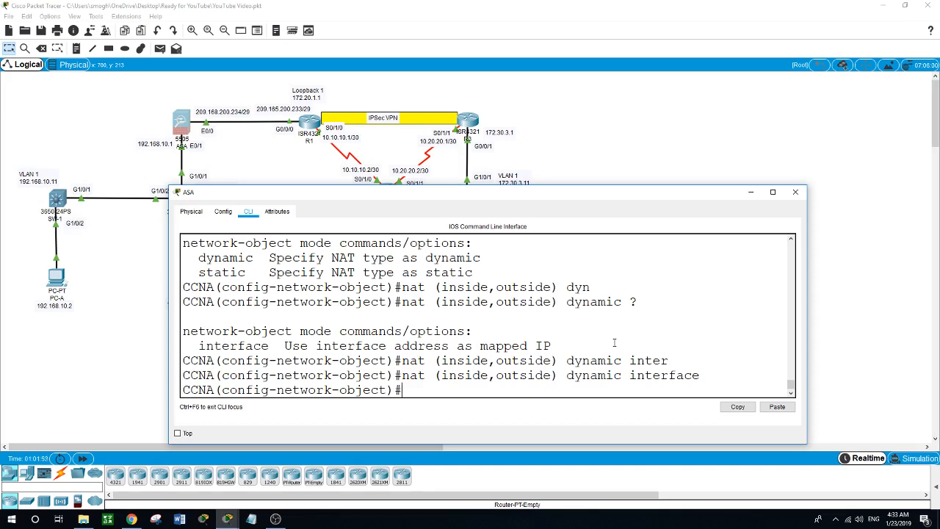
pyautogui.write('exit')
pyautogui.press('Return')
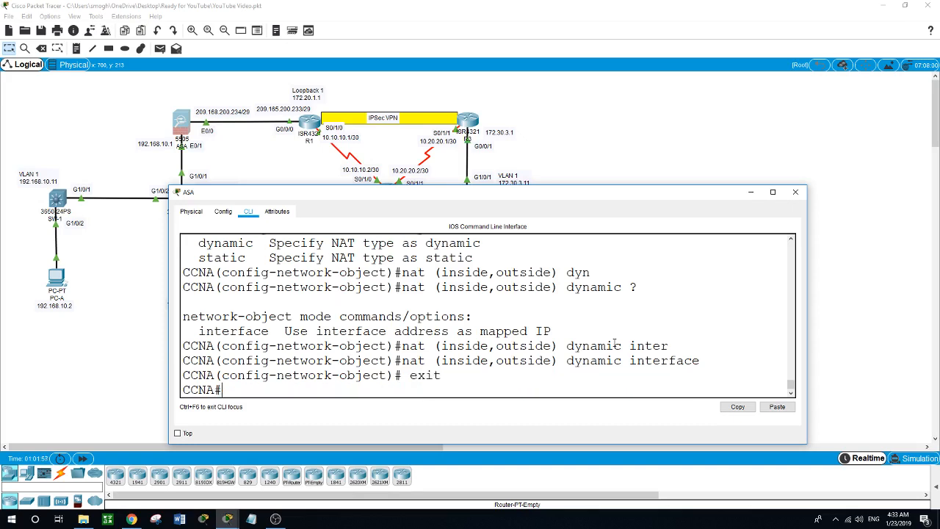
# - Enter global configuration and create class map inspection_default
pyautogui.write('c')
pyautogui.press('BackSpace')
pyautogui.press('BackSpace')
pyautogui.write('conf t')
pyautogui.press('Return')
pyautogui.write('cla')
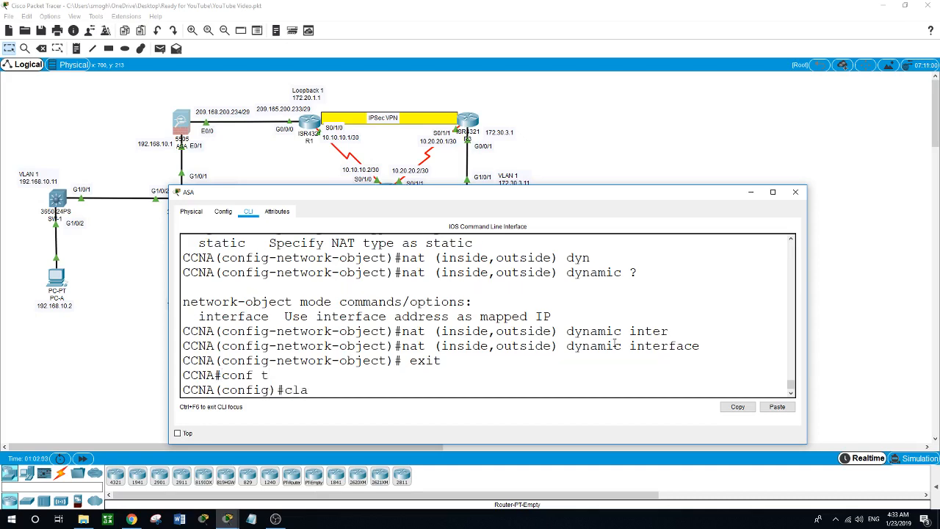
pyautogui.press('Tab')
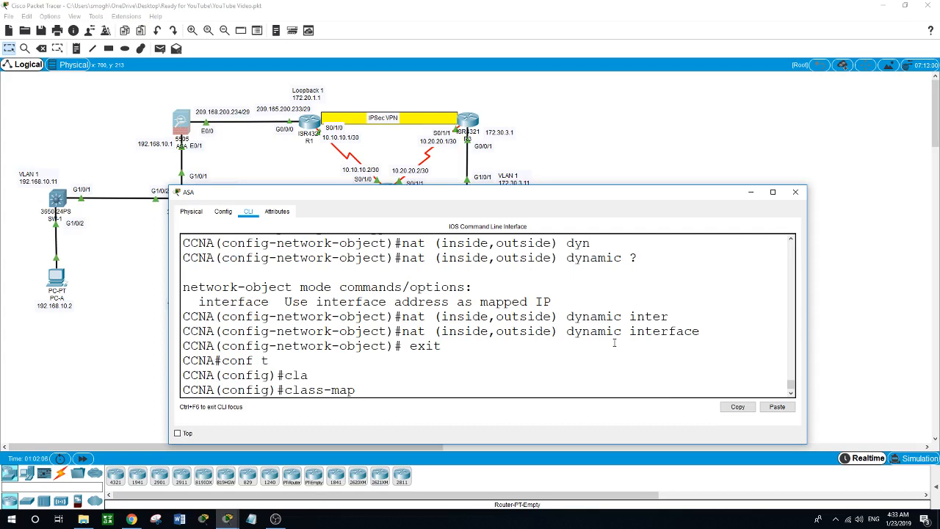
pyautogui.write('inspection_default')
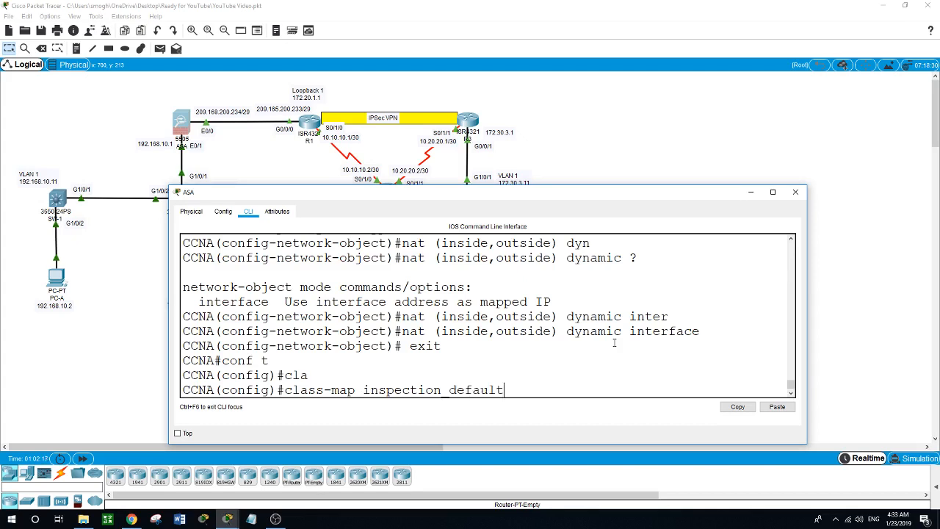
pyautogui.press('Return')
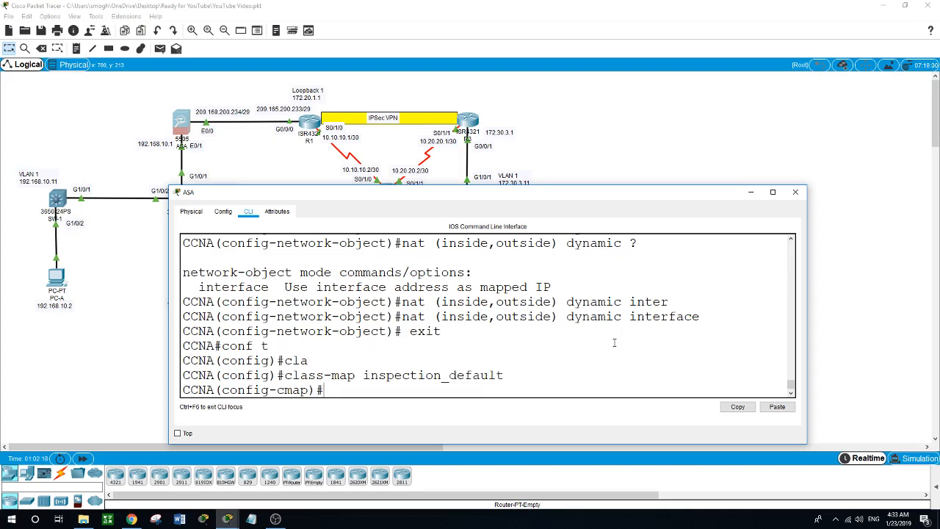
# - Add 'match default-inspection-traffic' to the class map and exit it
pyautogui.write('match ?')
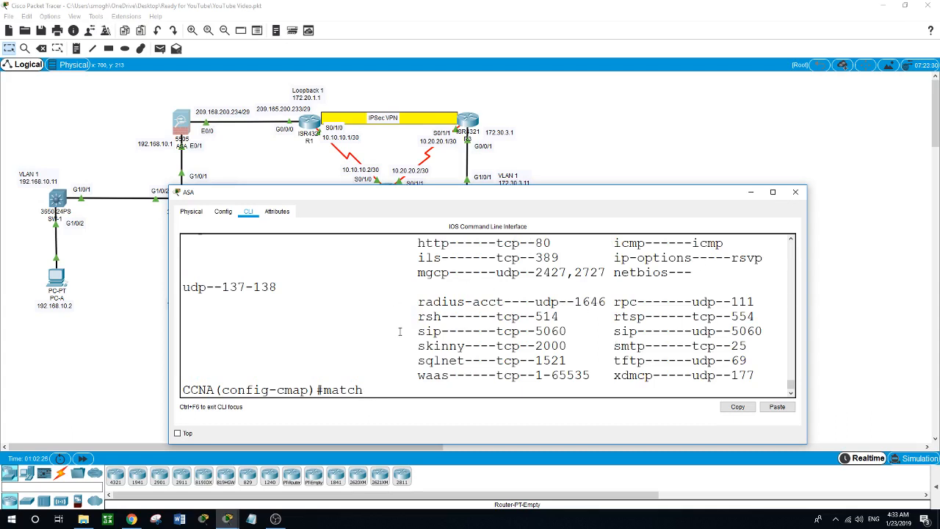
pyautogui.scroll(3, 400, 332)
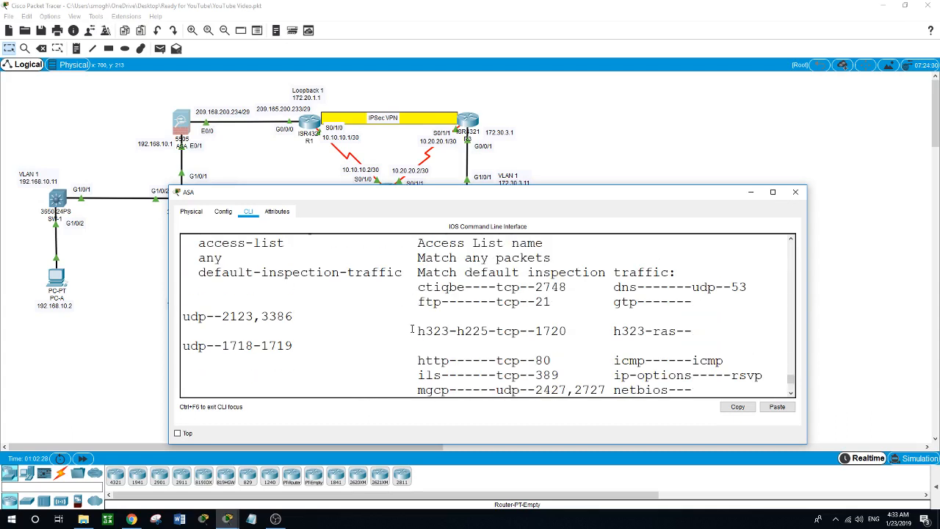
pyautogui.scroll(-3, 412, 330)
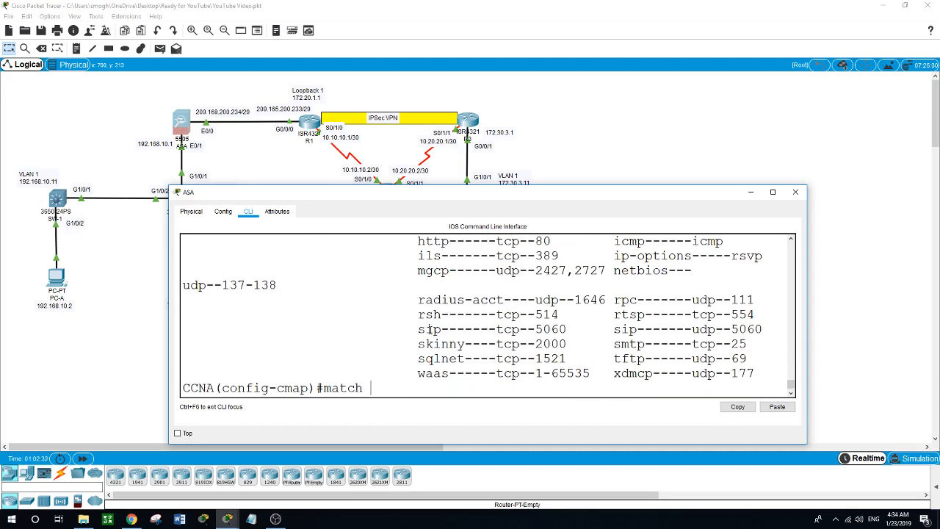
pyautogui.write('defau')
pyautogui.press('Tab')
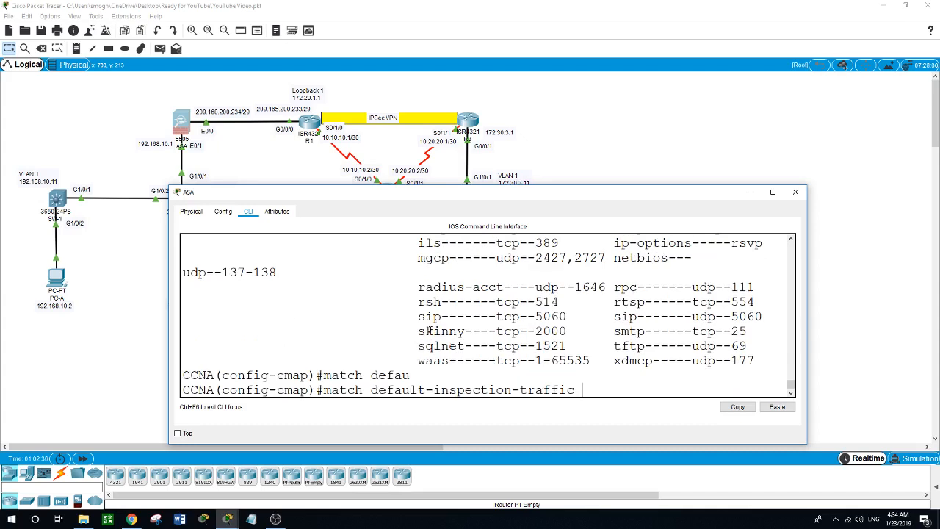
pyautogui.press('Return')
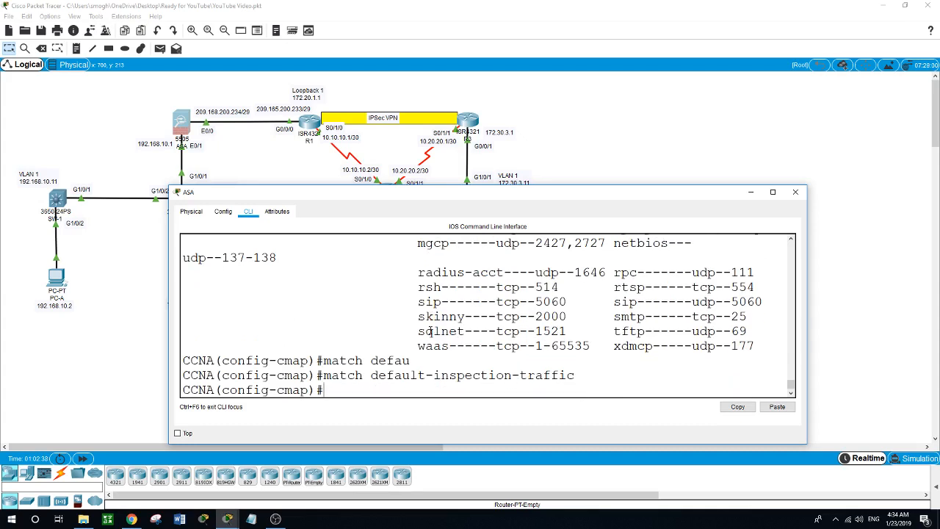
pyautogui.write('exit')
pyautogui.press('Return')
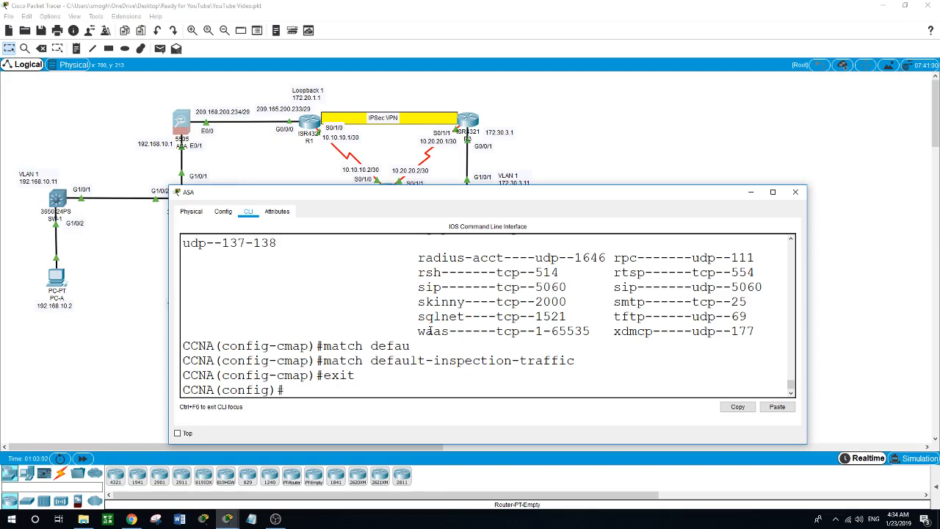
# - Create policy map global_policy and enter its inspection_default class
pyautogui.write('polic')
pyautogui.press('Tab')
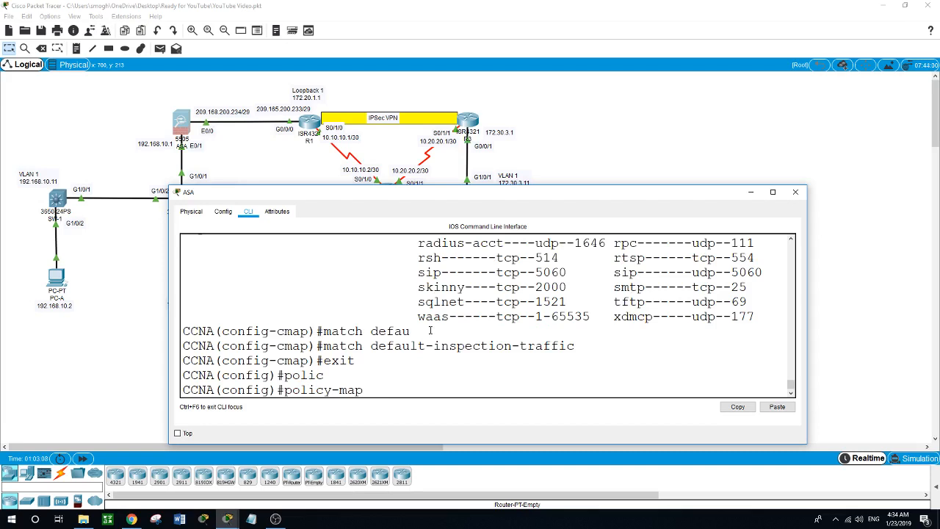
pyautogui.write('global_policy')
pyautogui.press('Return')
pyautogui.write('cla')
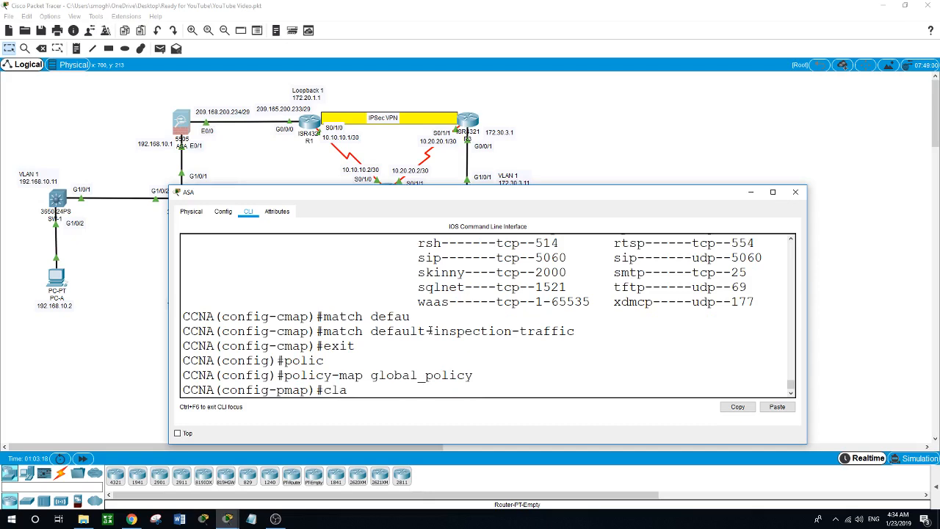
pyautogui.write('ss ?')
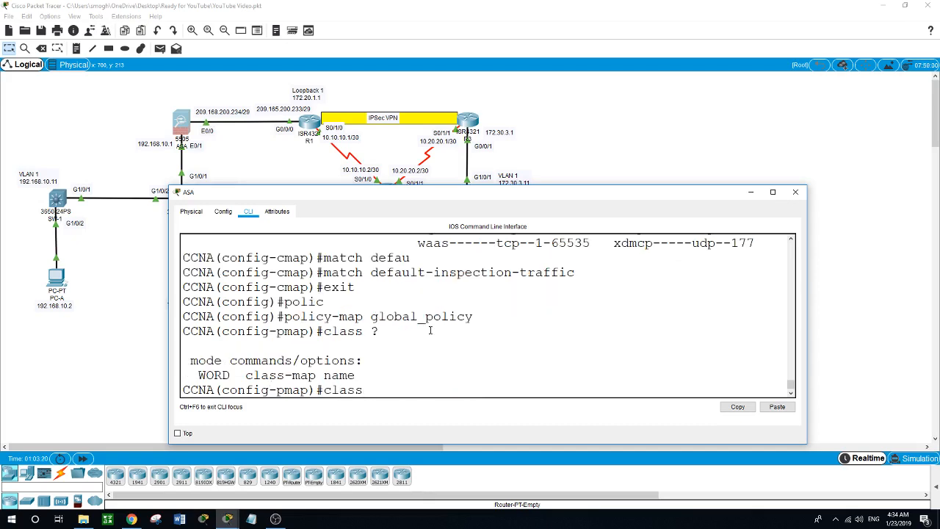
pyautogui.write('inspection_default')
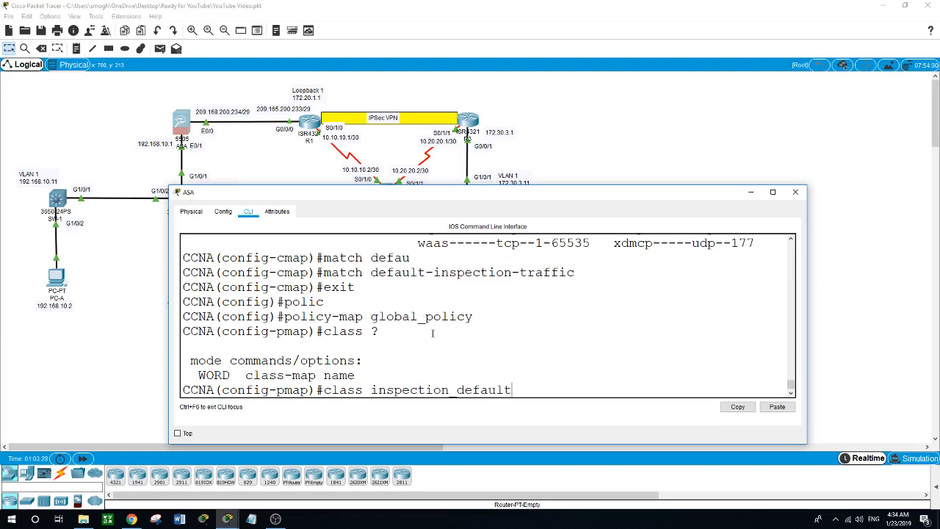
pyautogui.press('Return')
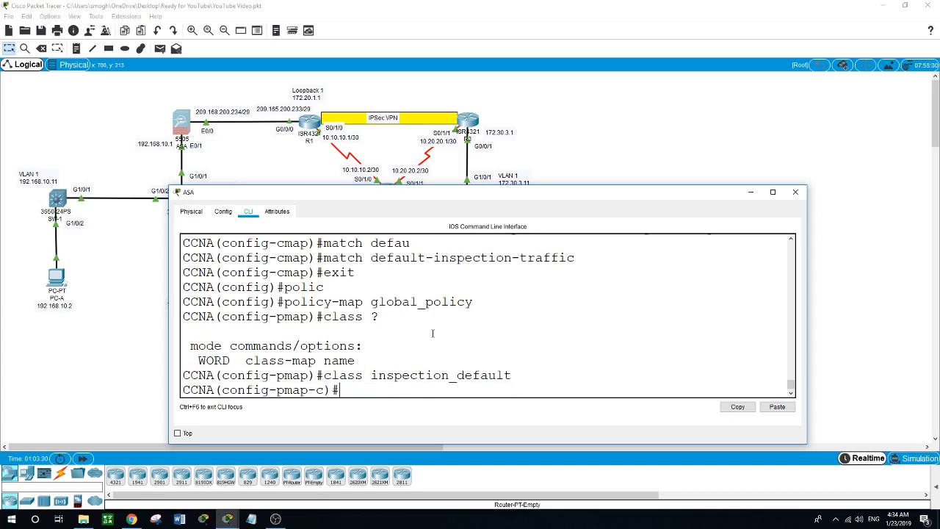
# - Enable 'inspect icmp' for the class and exit back to global configuration
pyautogui.write('?')
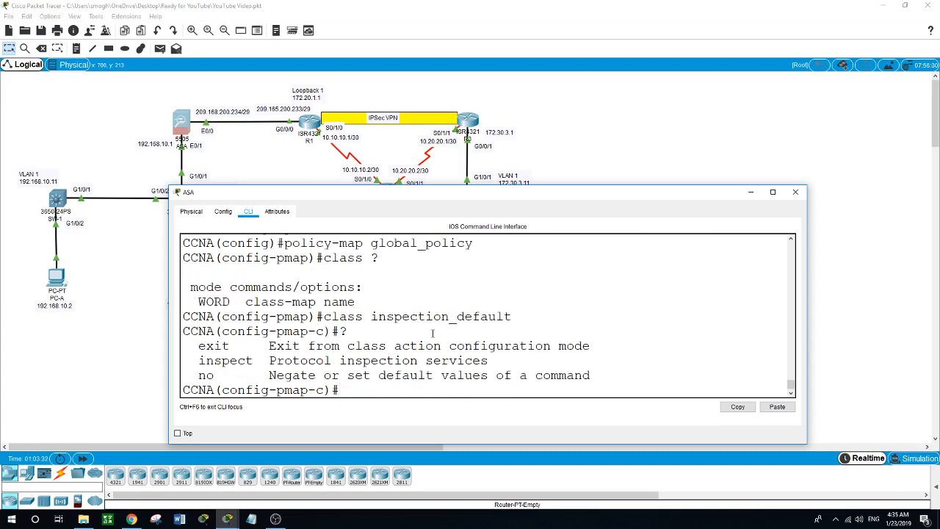
pyautogui.write('inspect ?')
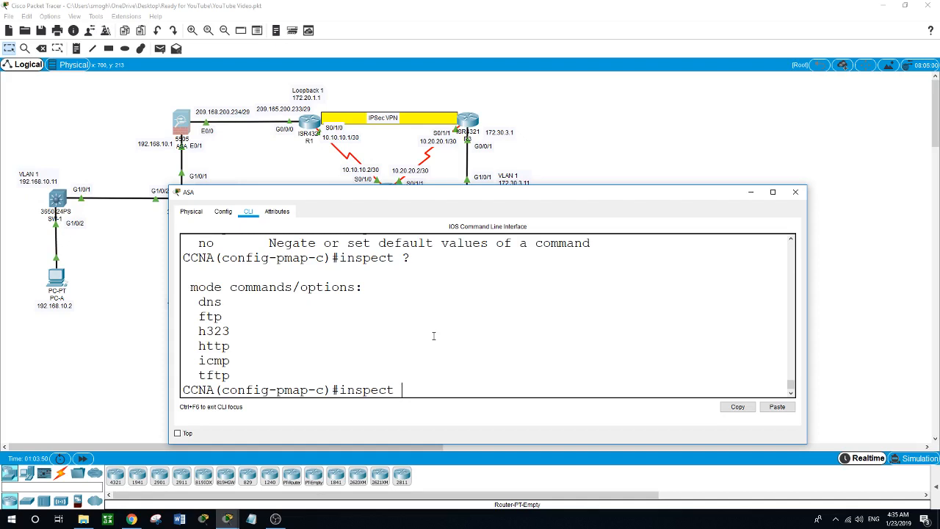
pyautogui.write('cmp')
pyautogui.press('Return')
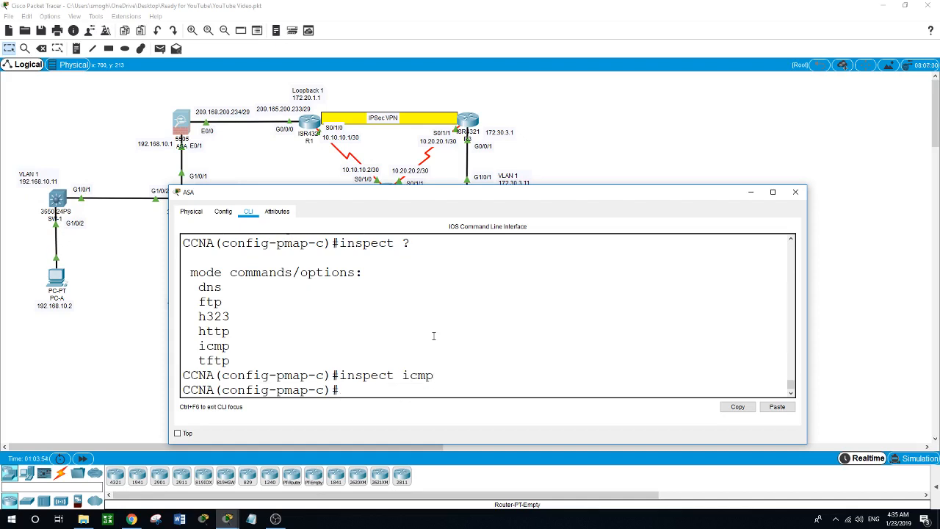
pyautogui.write('exit')
pyautogui.press('Return')
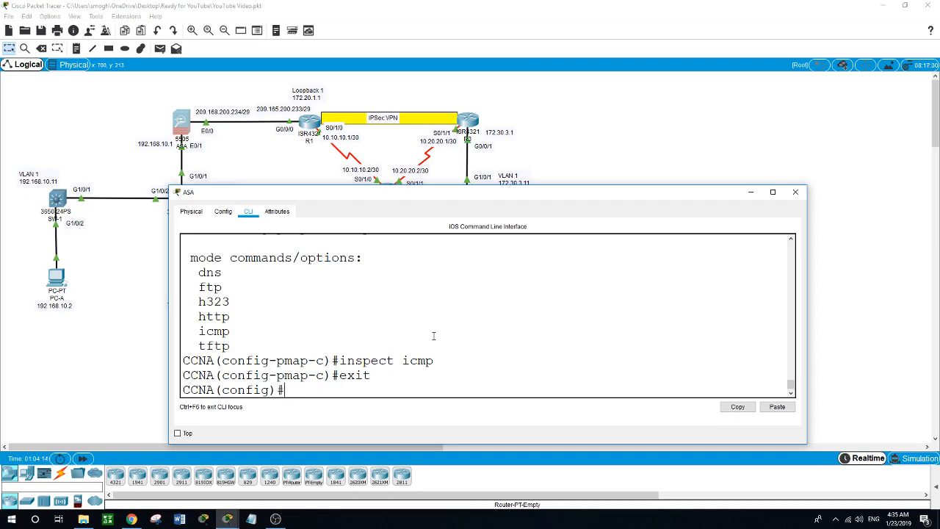
# - Enter 'service-policy global_policy global' on the ASA
pyautogui.write('ser')
pyautogui.press('Tab')
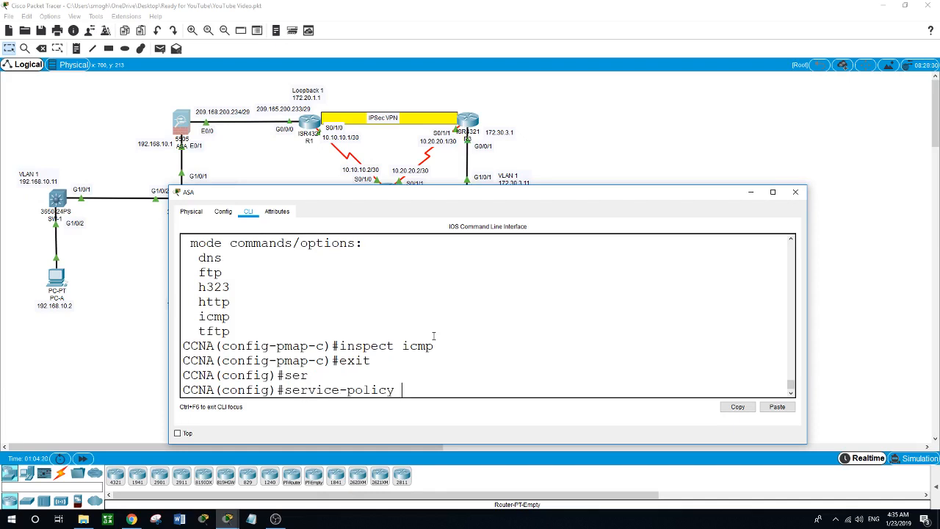
pyautogui.write('globac')
pyautogui.press('BackSpace')
pyautogui.write('l_policy ?glob')
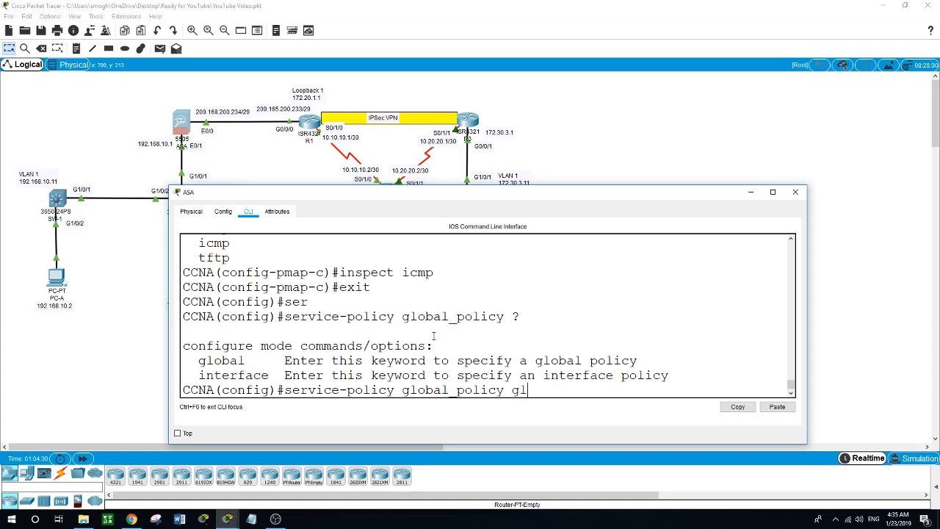
pyautogui.write('al')
pyautogui.press('Return')
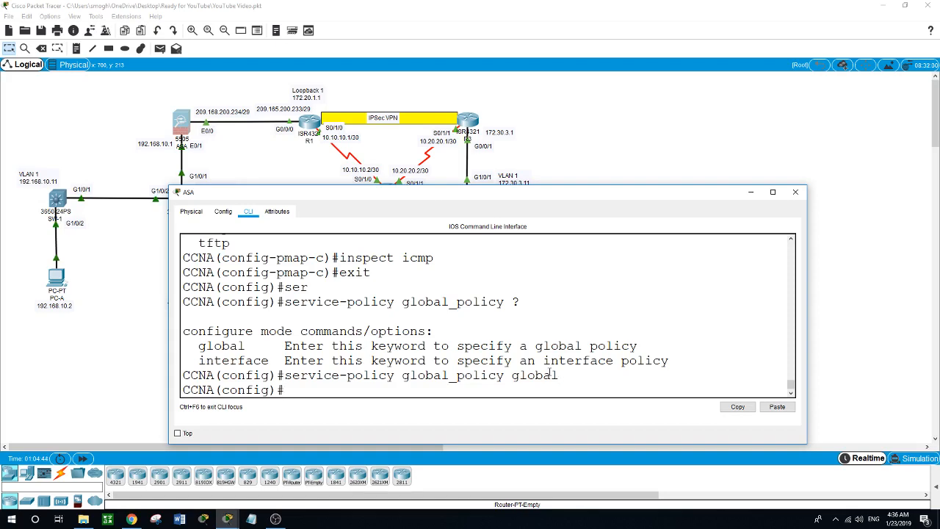
# - Move the ASA console down and the Objectives note up-left, then bring OBS forward
pyautogui.moveTo(638, 194); pyautogui.dragTo(626, 275)
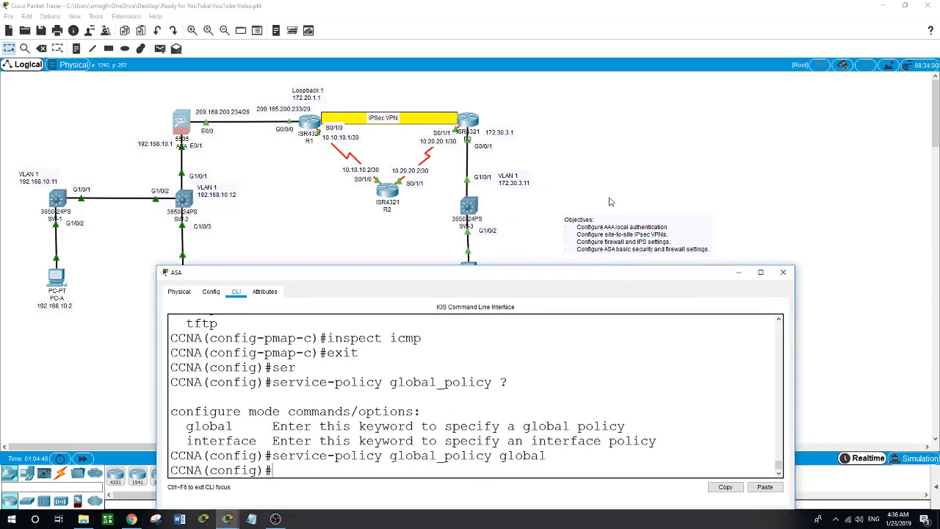
pyautogui.moveTo(628, 222); pyautogui.dragTo(617, 188)
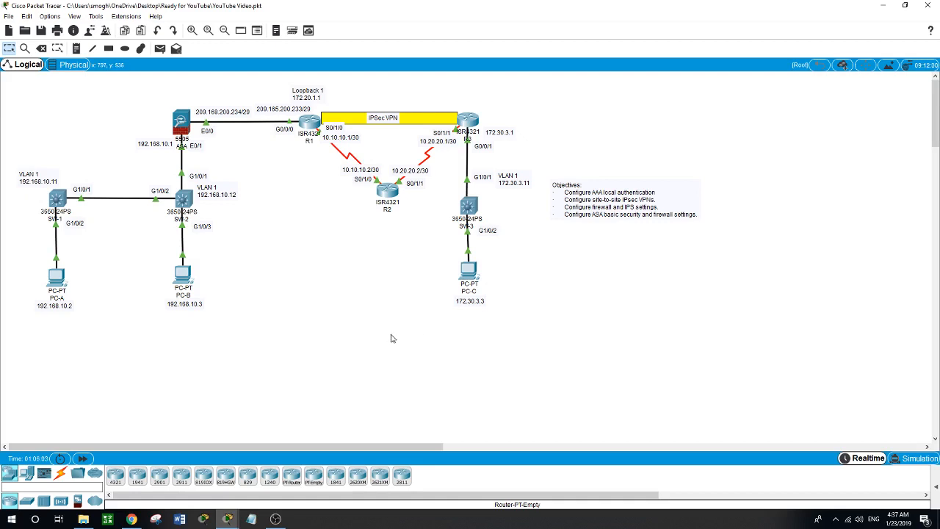
pyautogui.click(275, 519)
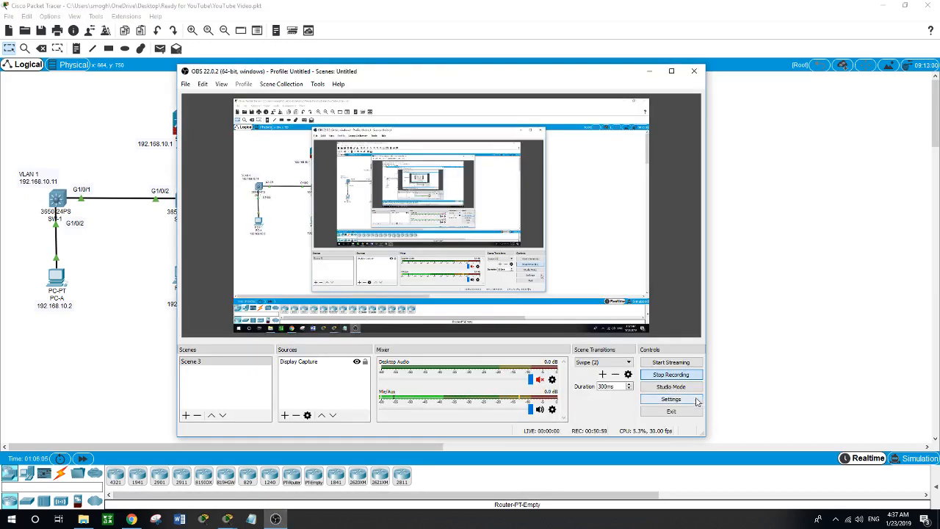